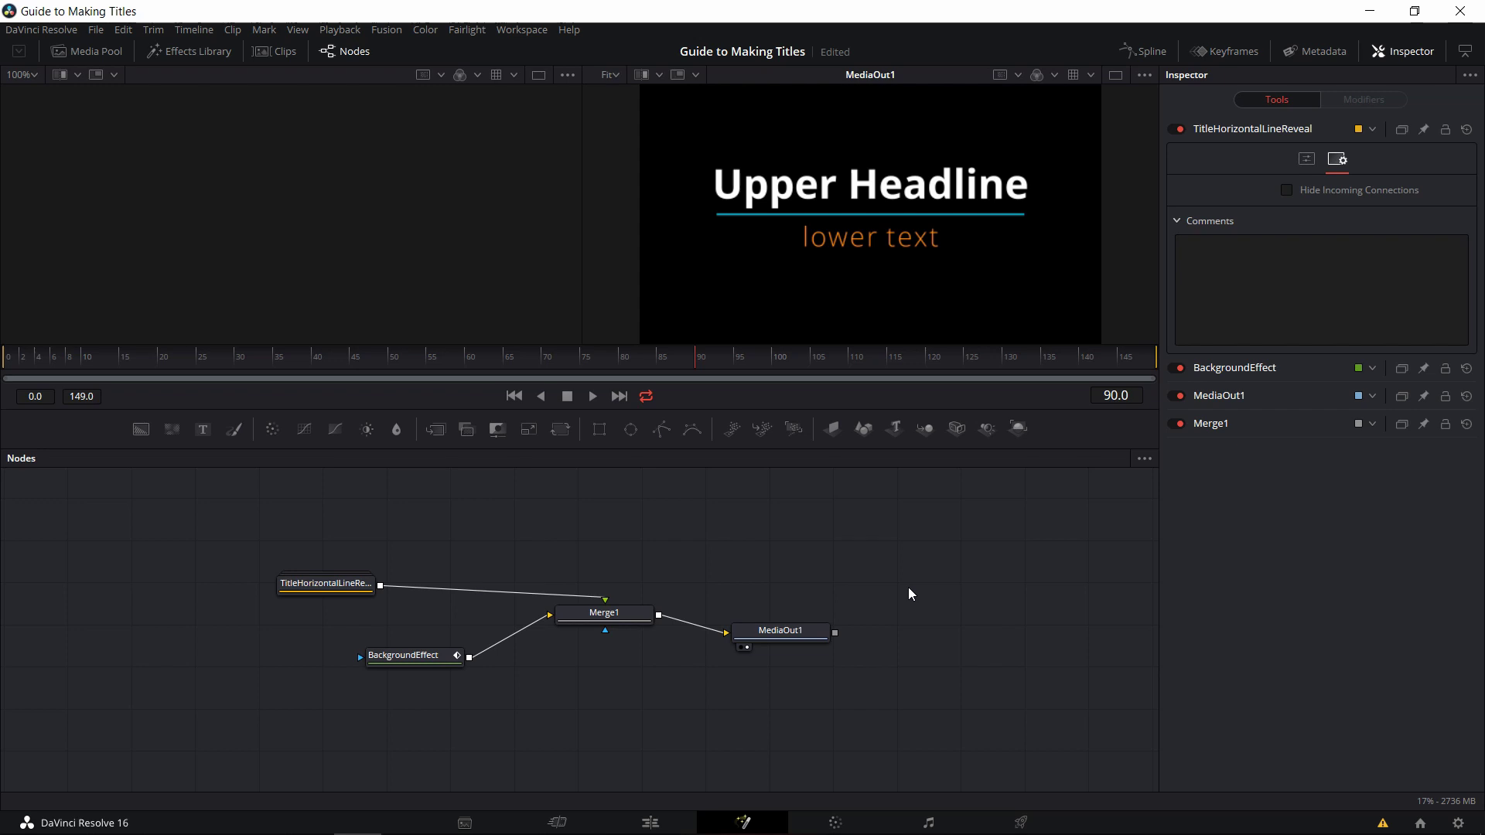
Switch between the Edit timeline and the title's Fusion graph, selecting the TitleHorizontalLineReveal node.
left_click(648, 821)
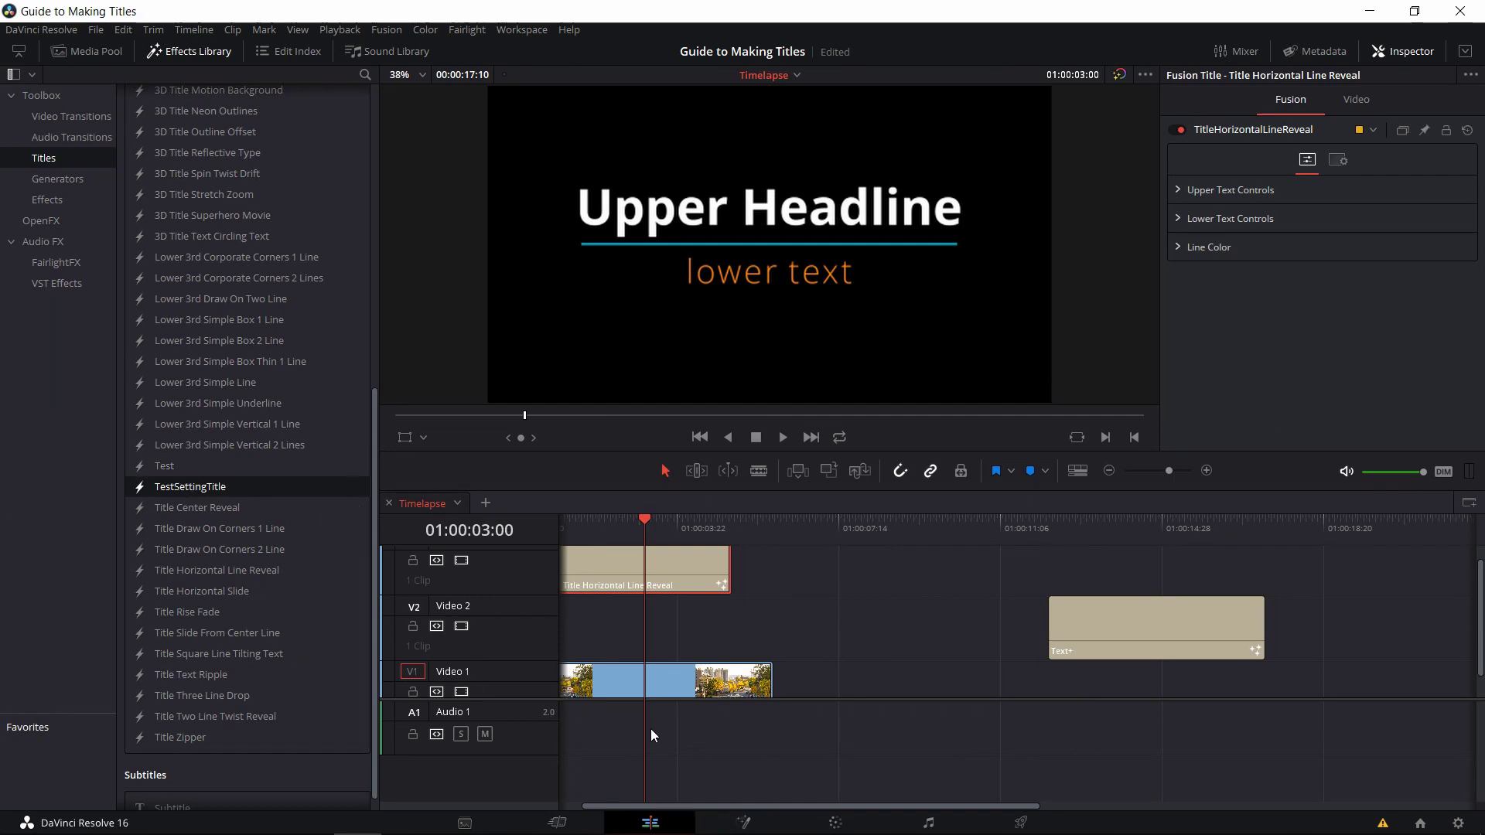
left_click(727, 818)
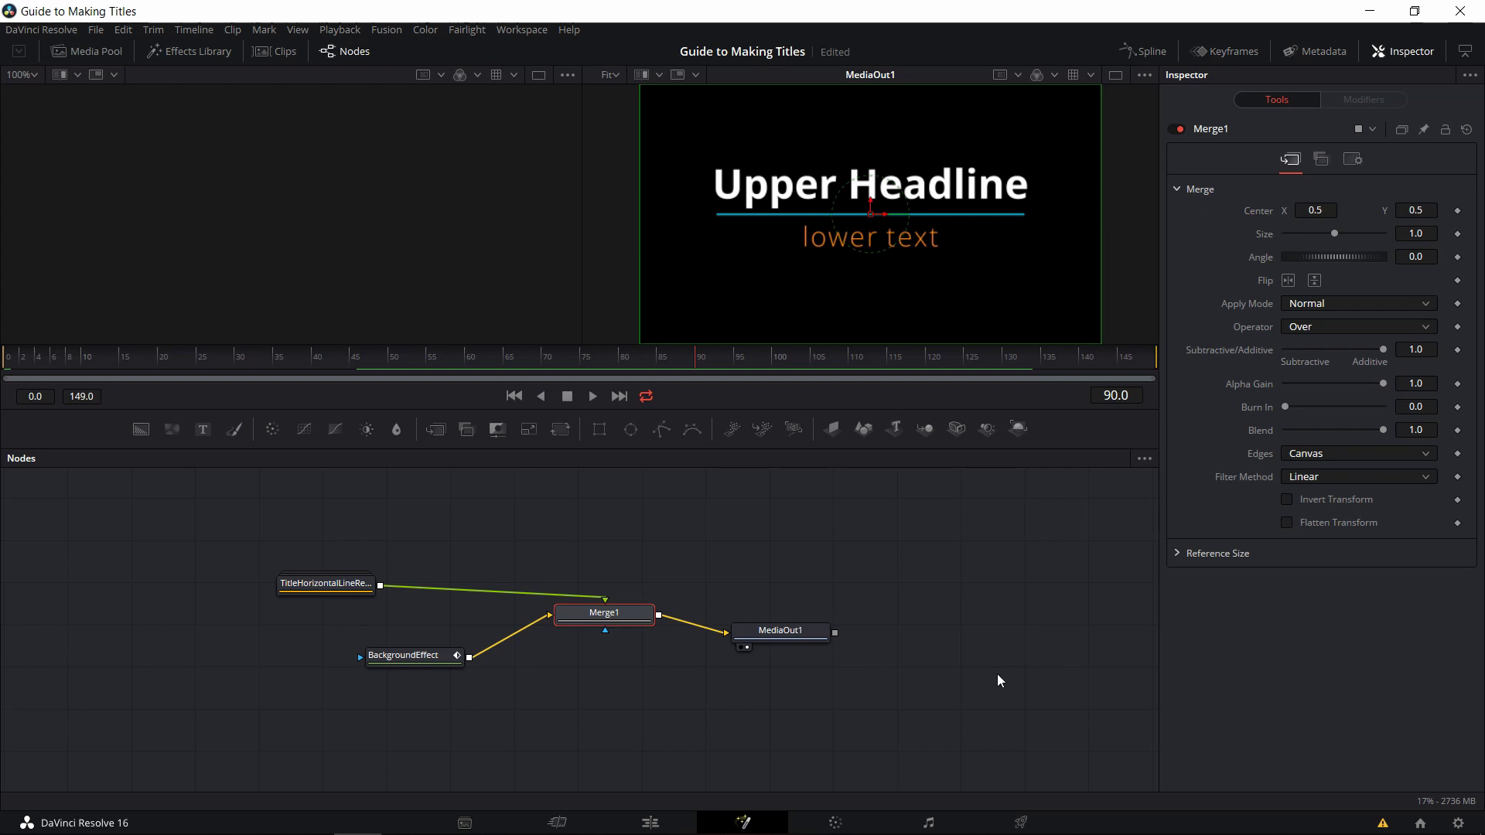
left_click(340, 583)
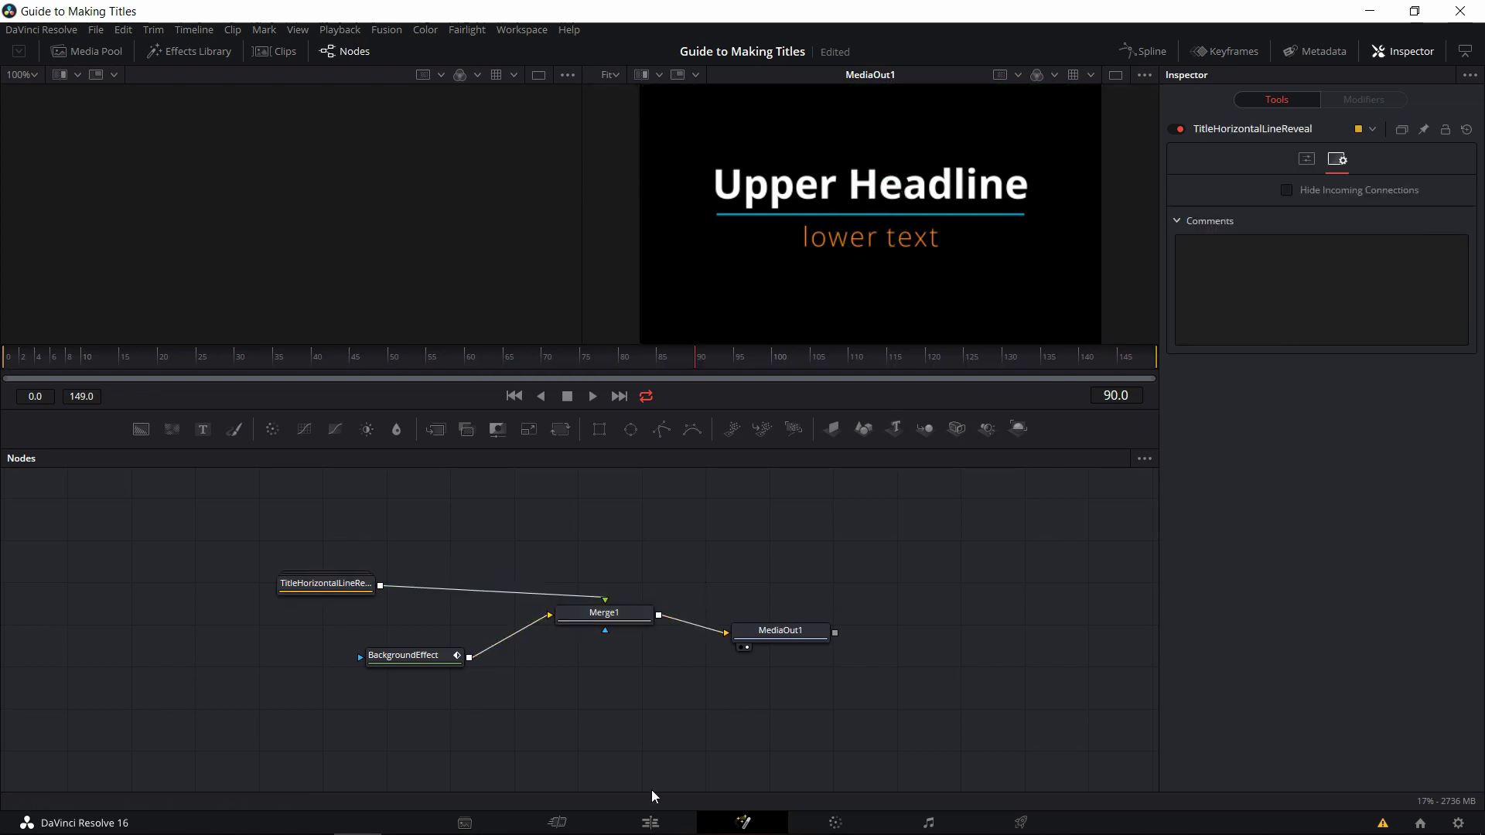
left_click(664, 826)
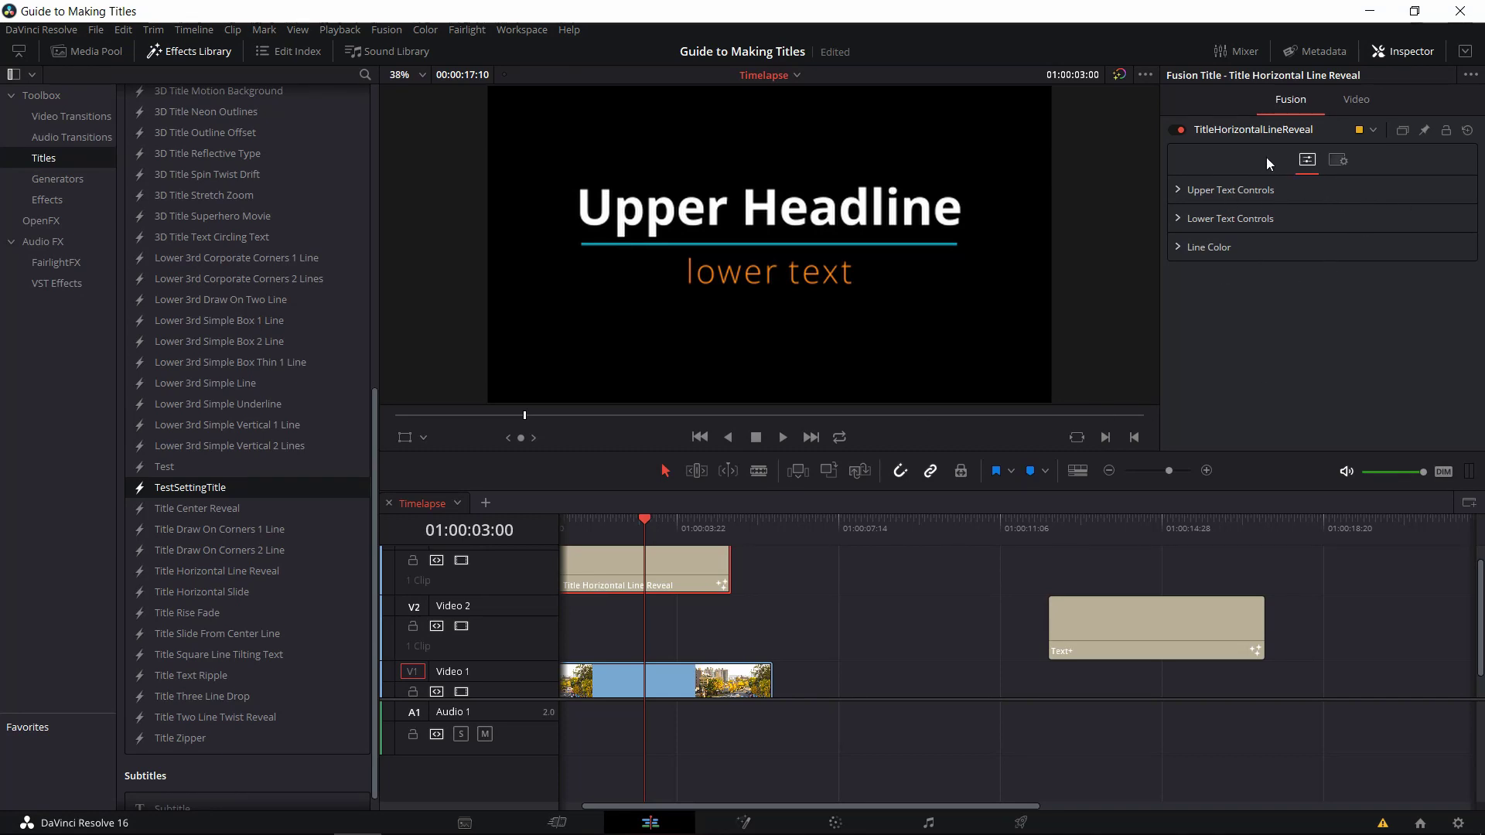
key("shift+5")
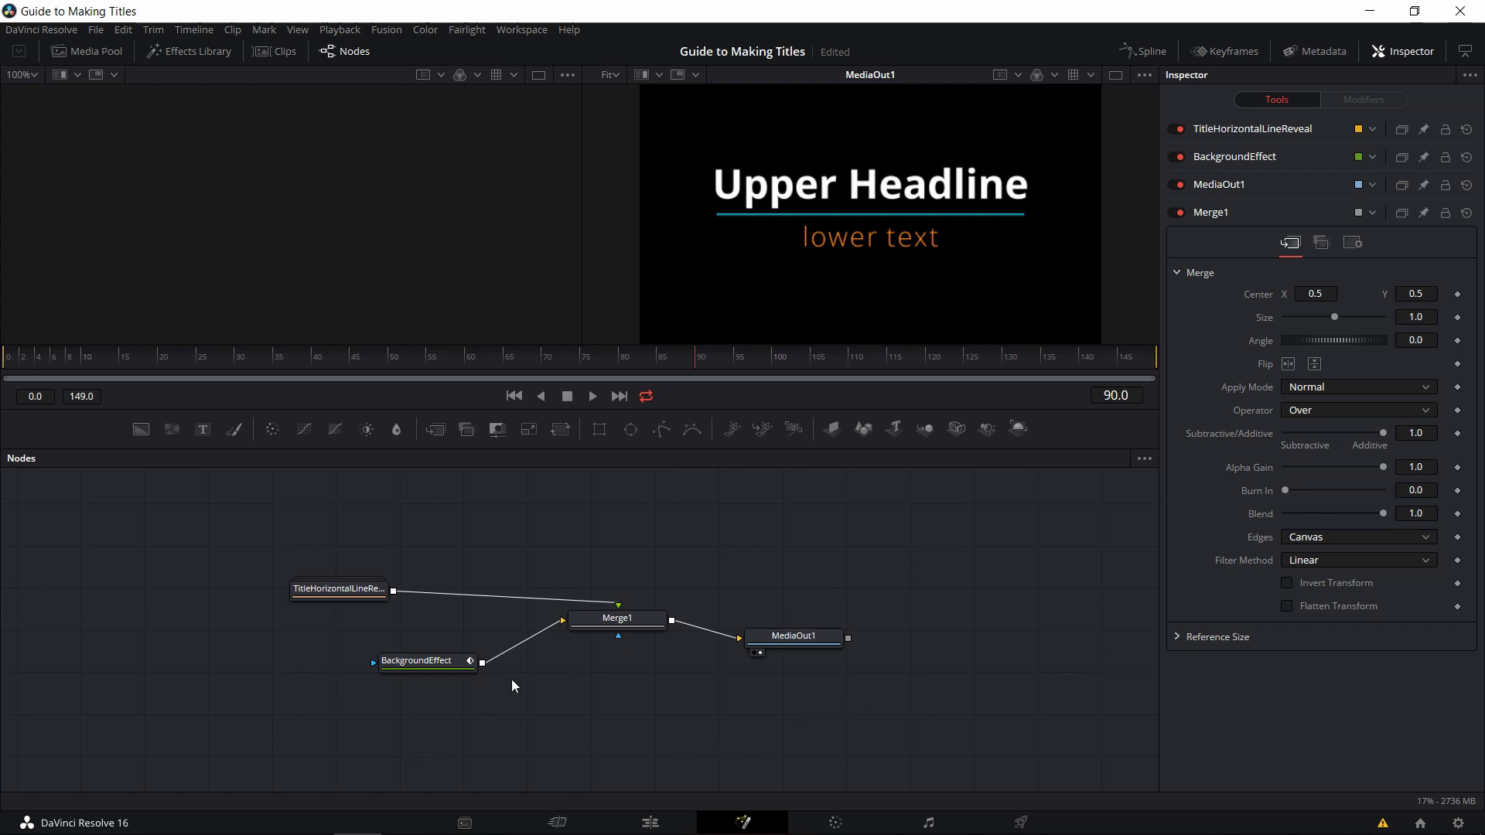
left_click(360, 591)
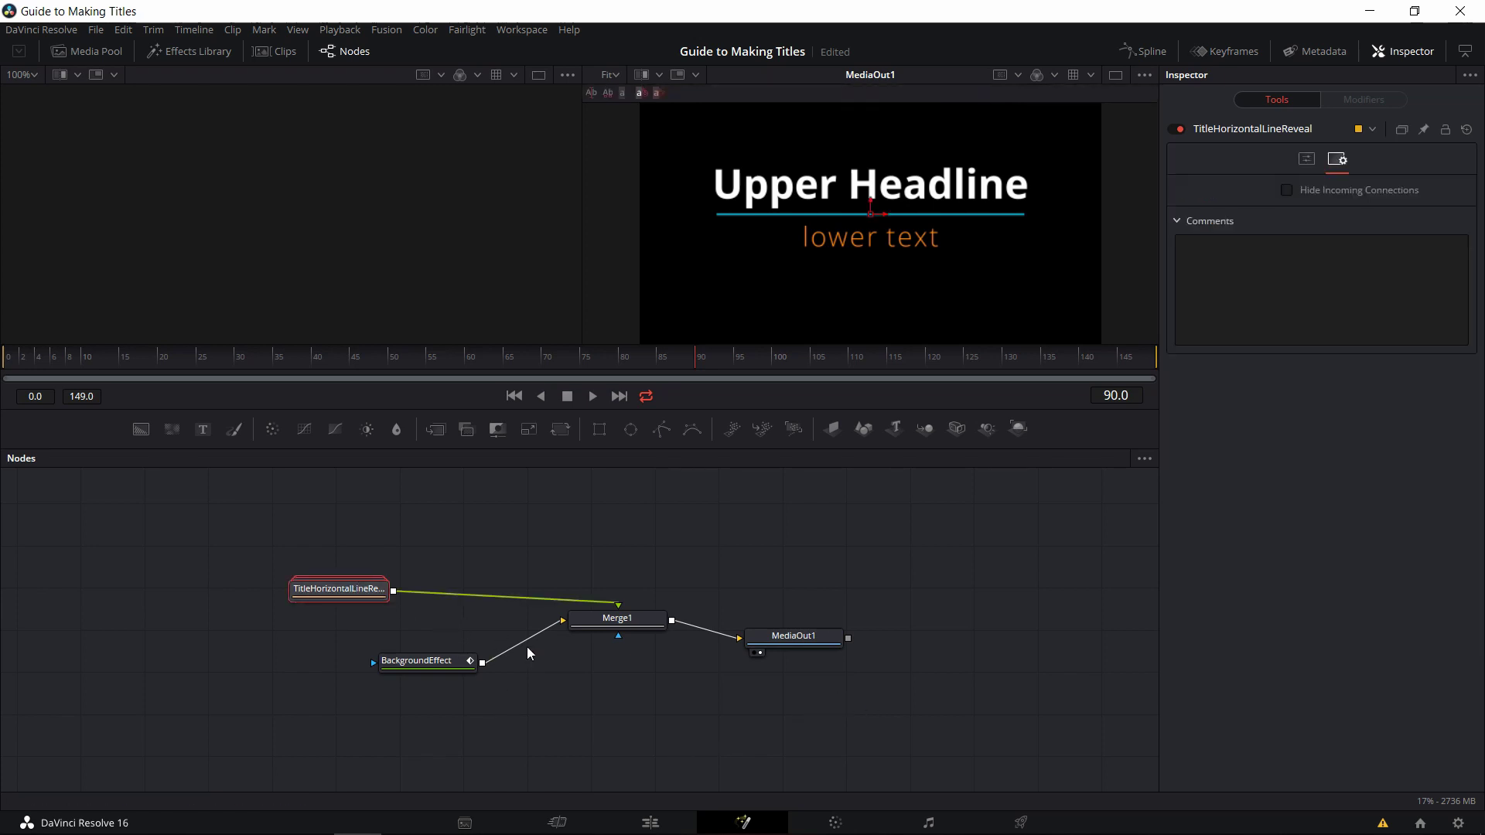
left_click(652, 819)
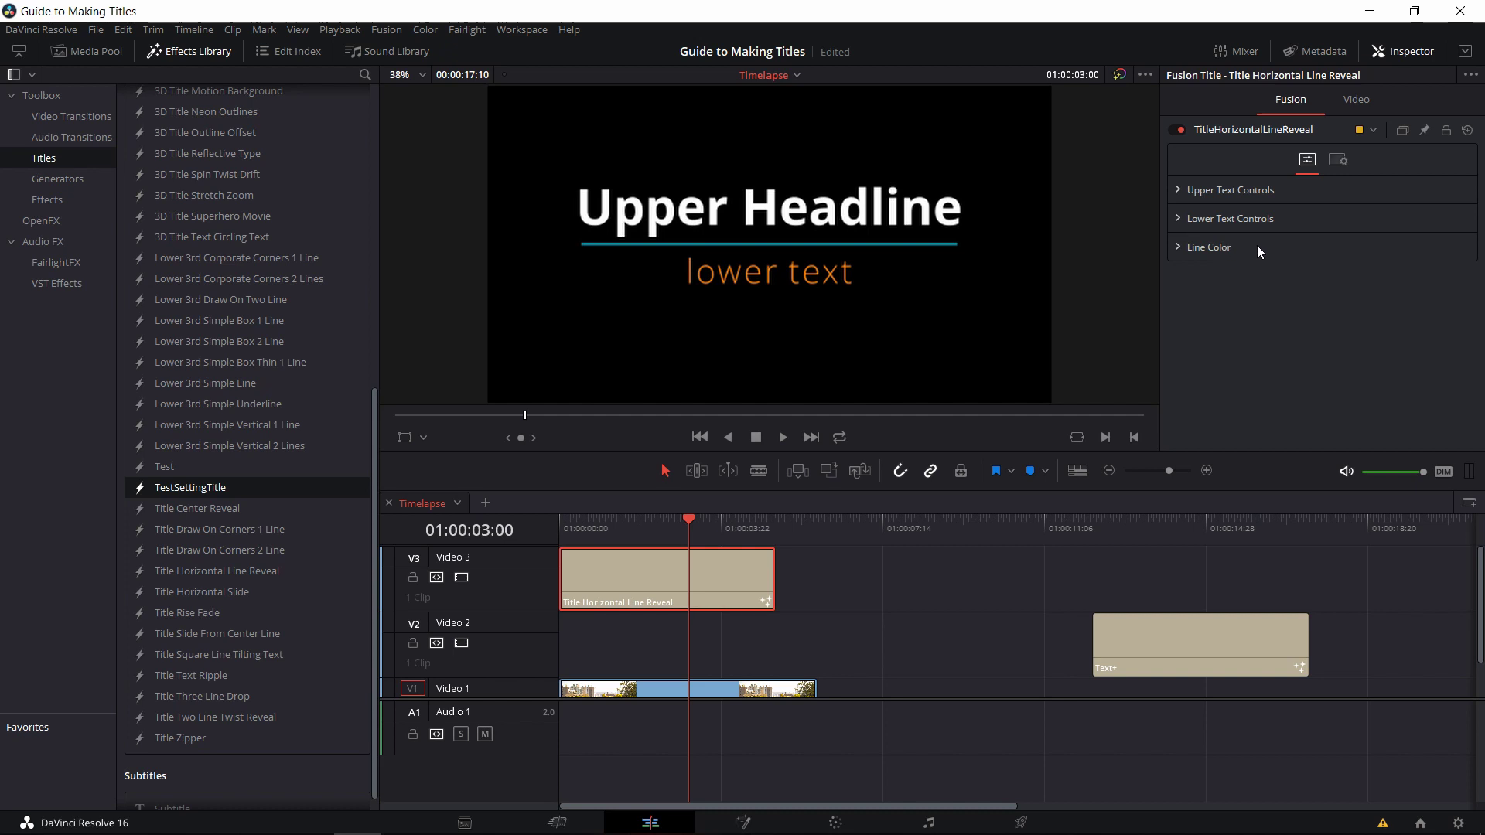
key("shift+5")
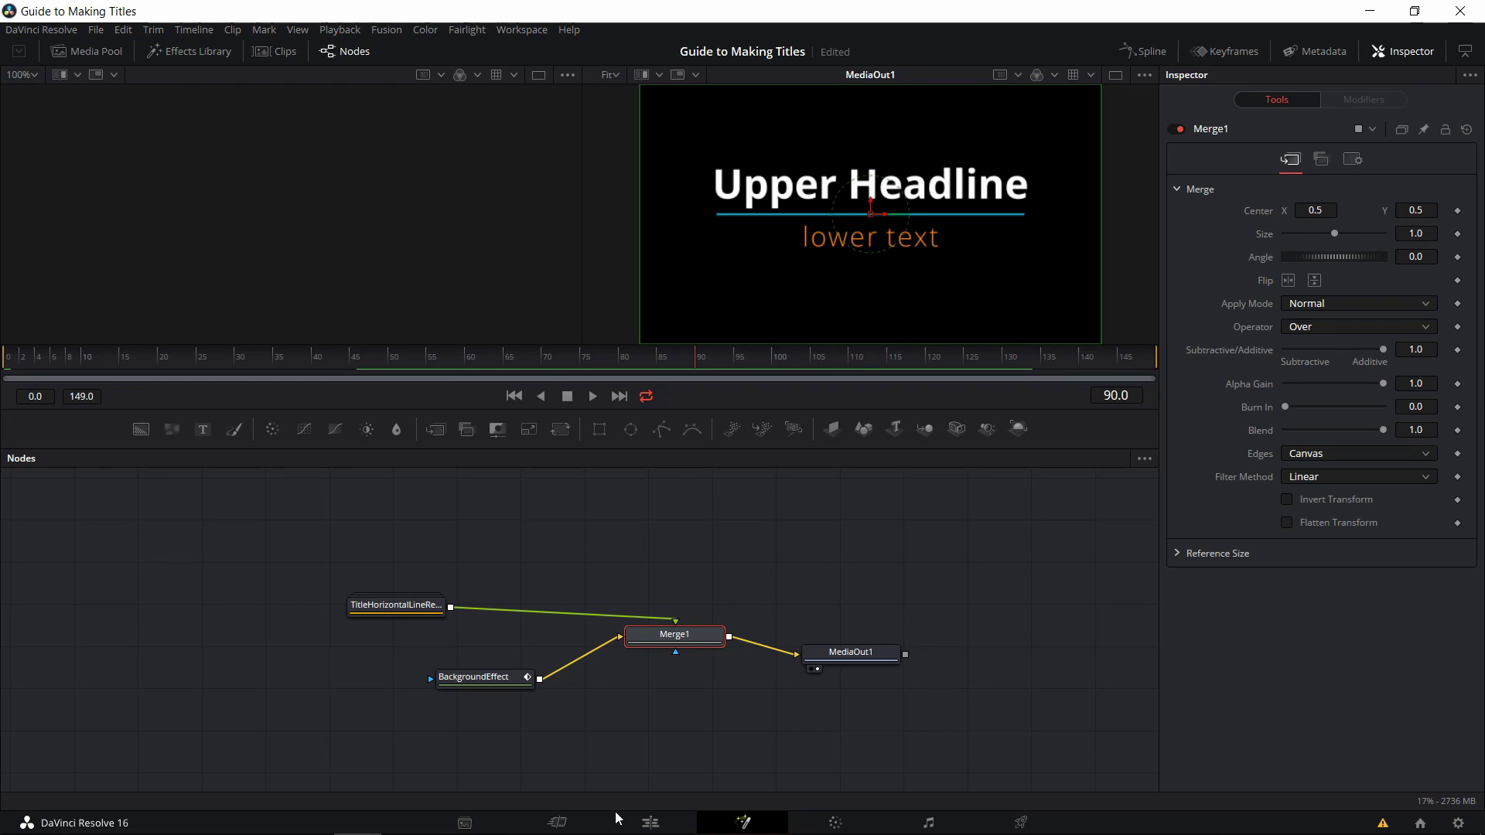
key("shift+4")
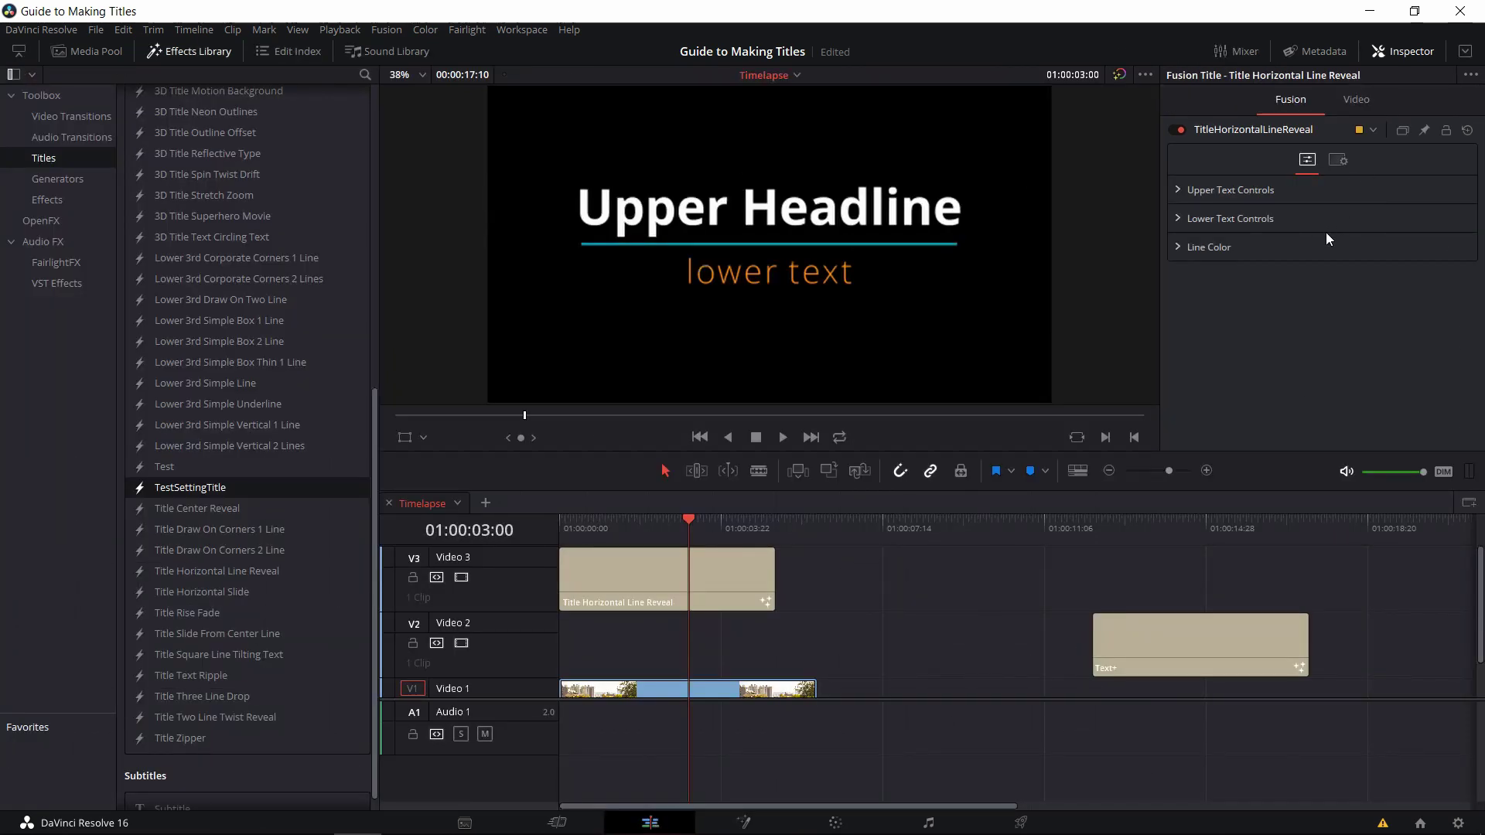
left_click(743, 823)
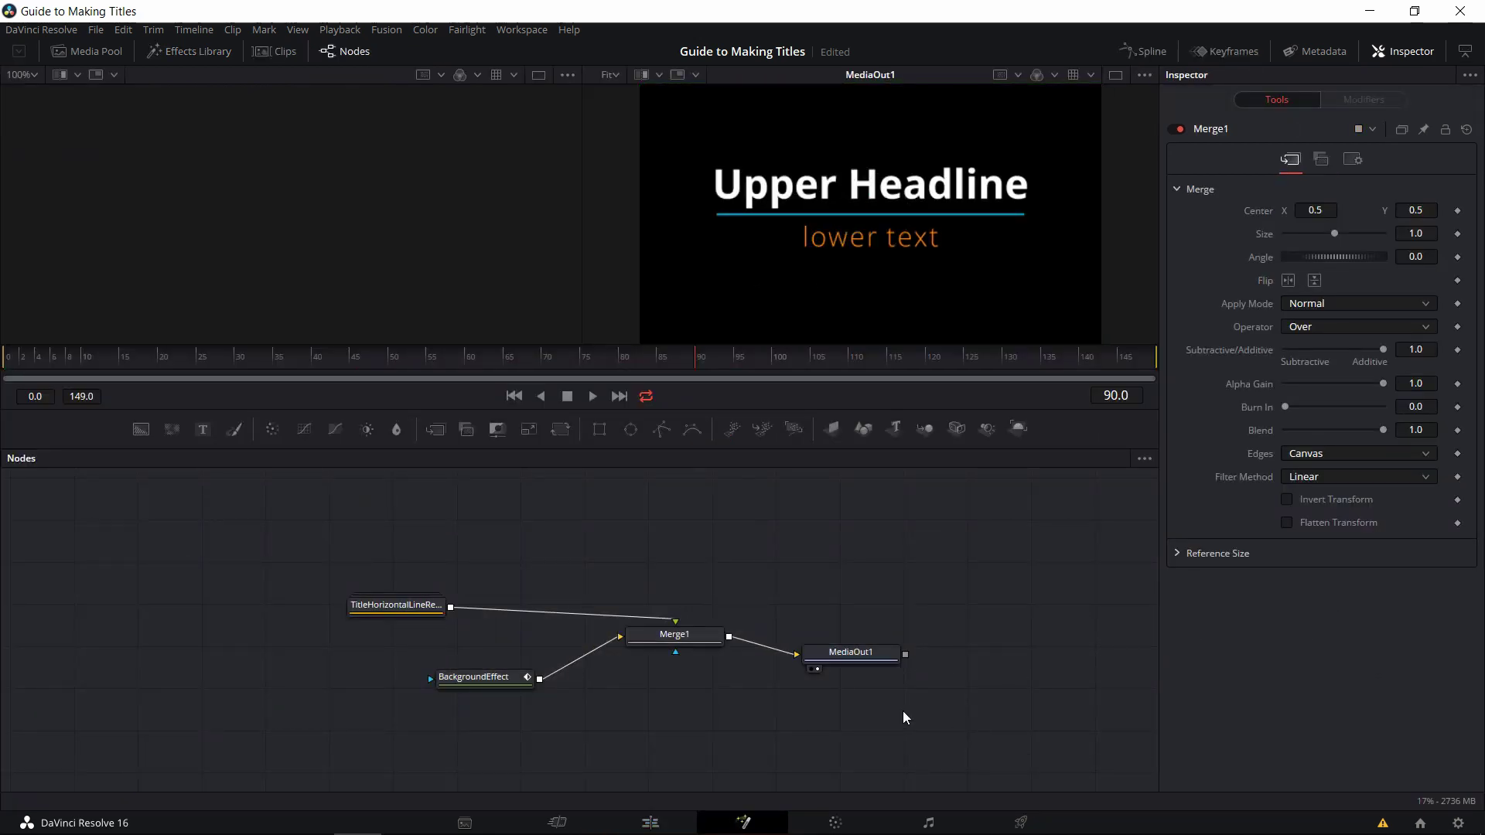
Box-select the four title nodes and create a macro from them in the Macro Editor.
left_click_drag(903, 711, 346, 552)
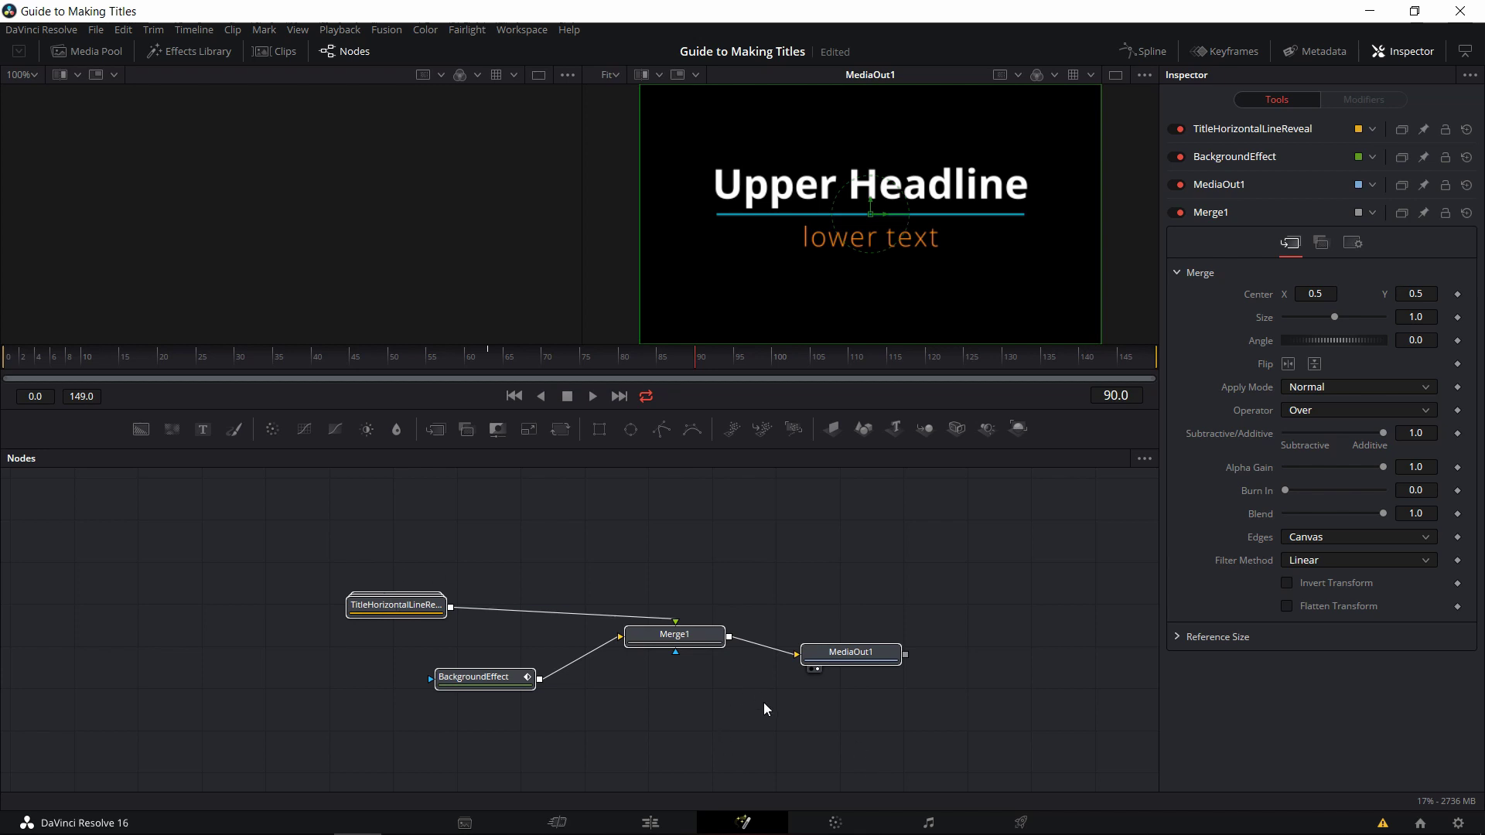
right_click(680, 639)
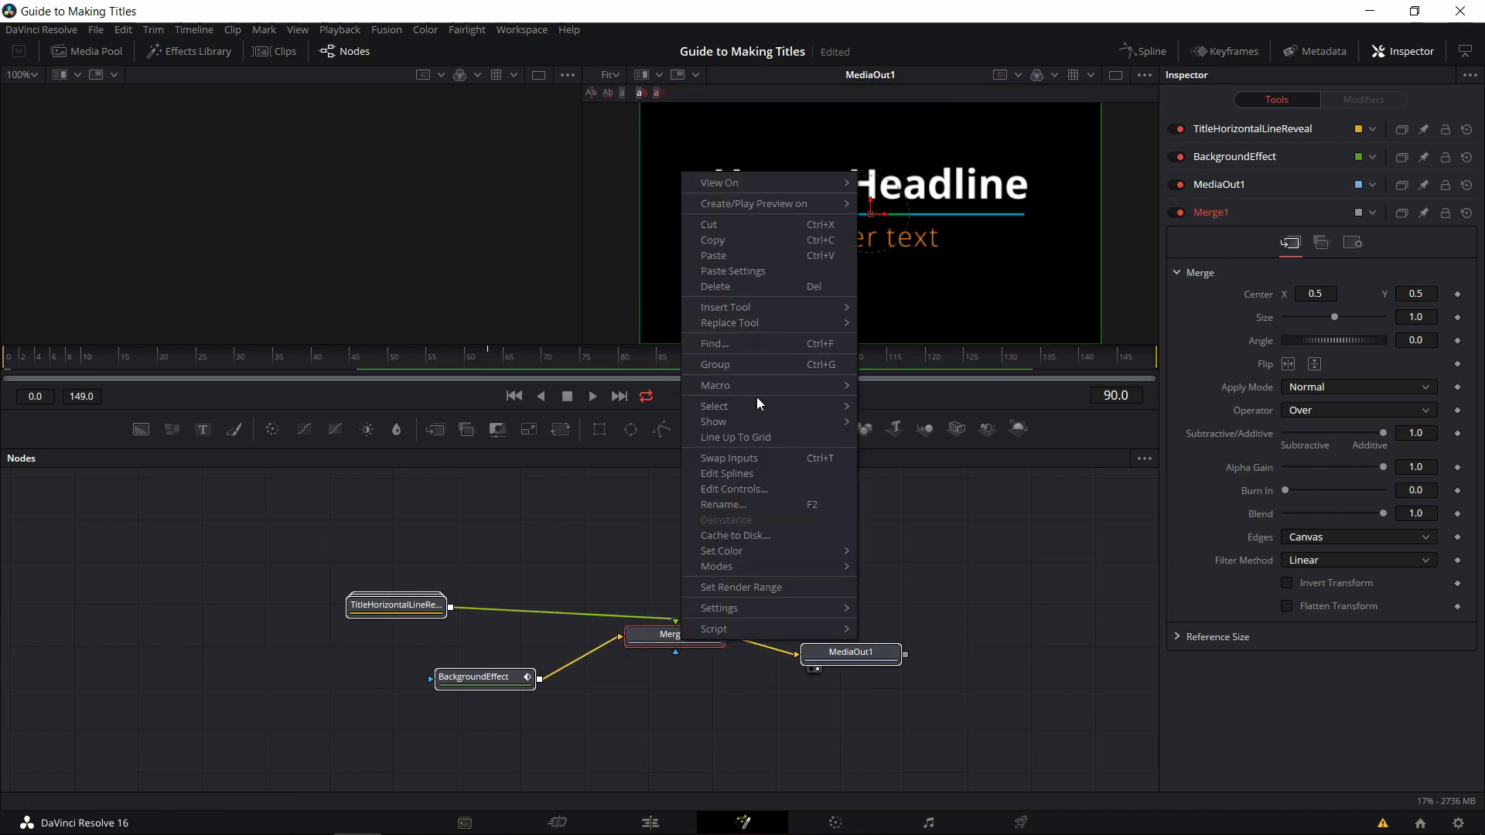
mouse_move(765, 381)
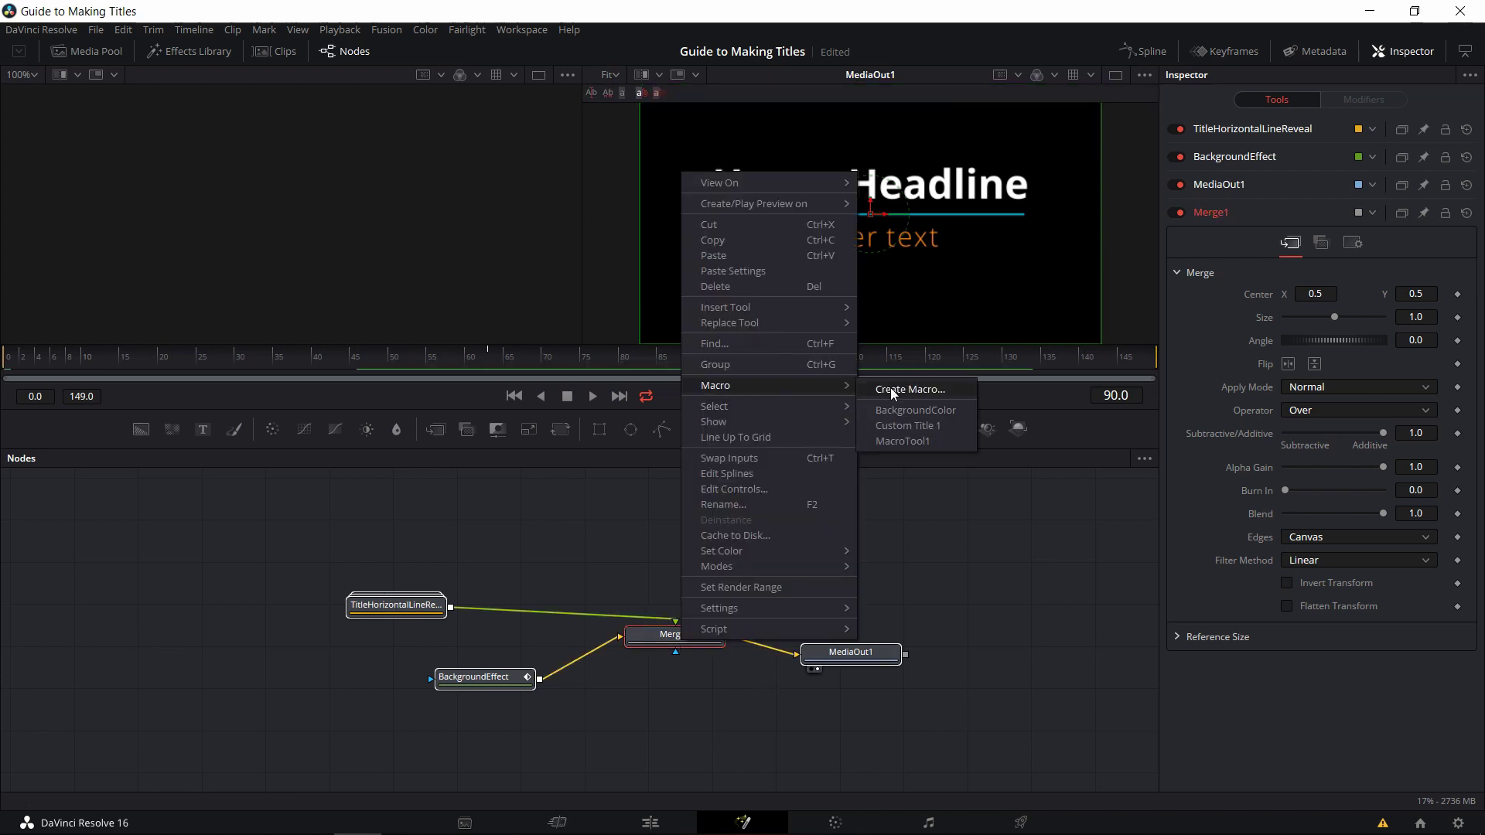
left_click(890, 387)
left_click_drag(284, 74, 884, 136)
Rename the macro from MacroTool2 to CustomTitle1.
left_click(1020, 175)
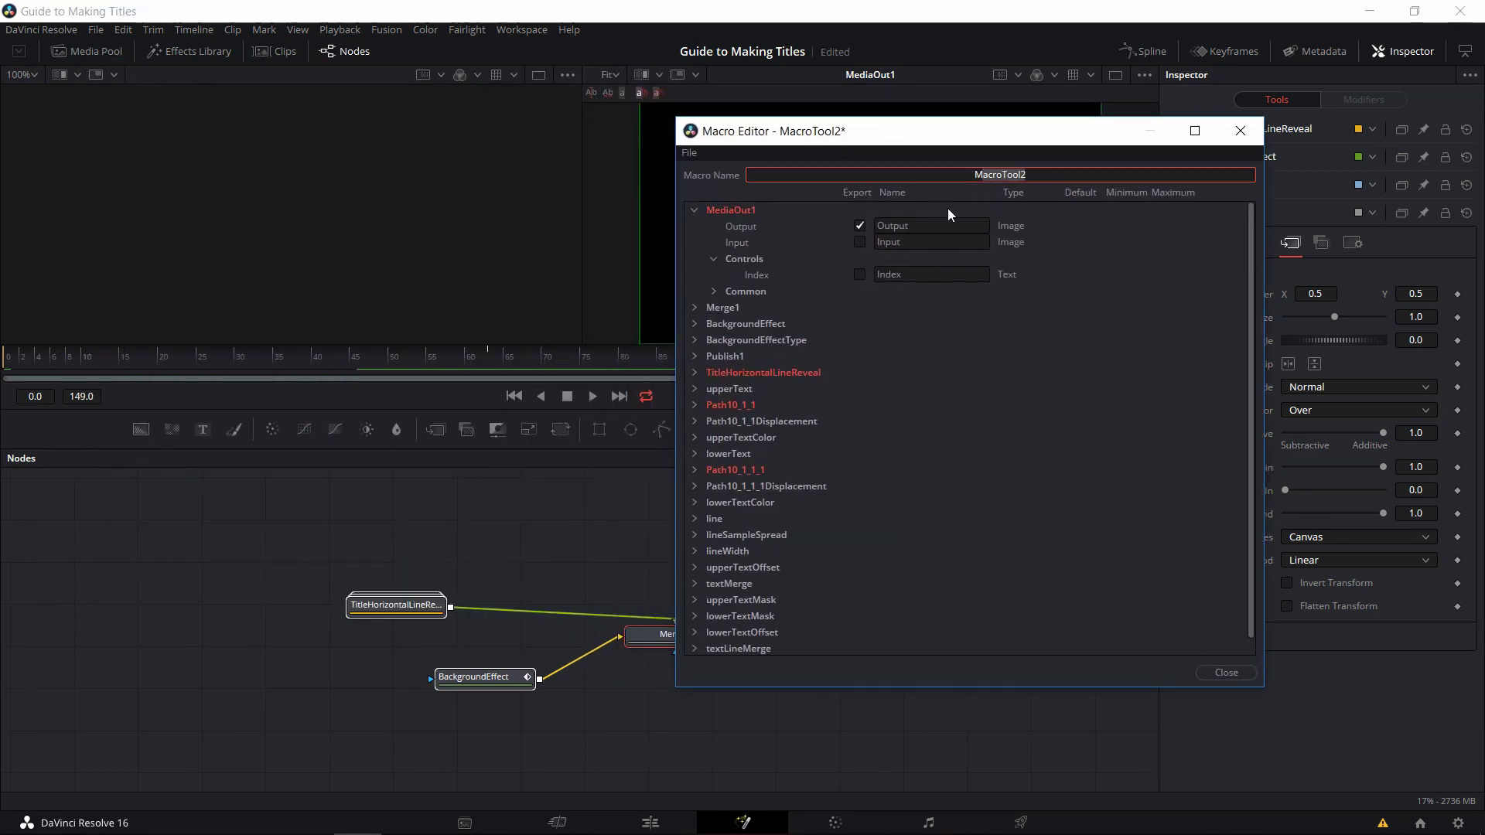
key("BackSpace")
type("CustomTitle1")
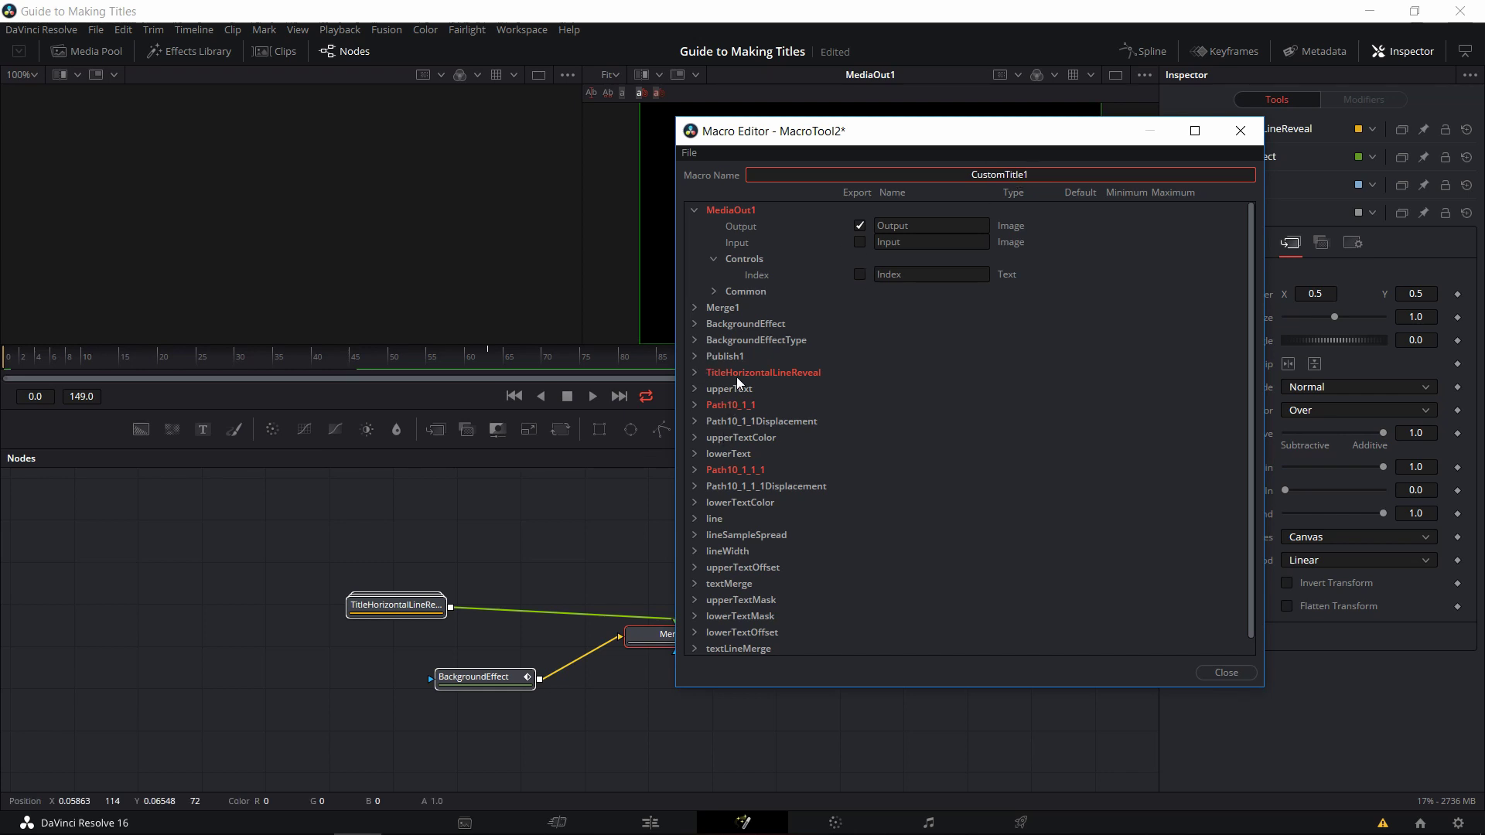
scroll(737, 377, "down", 1)
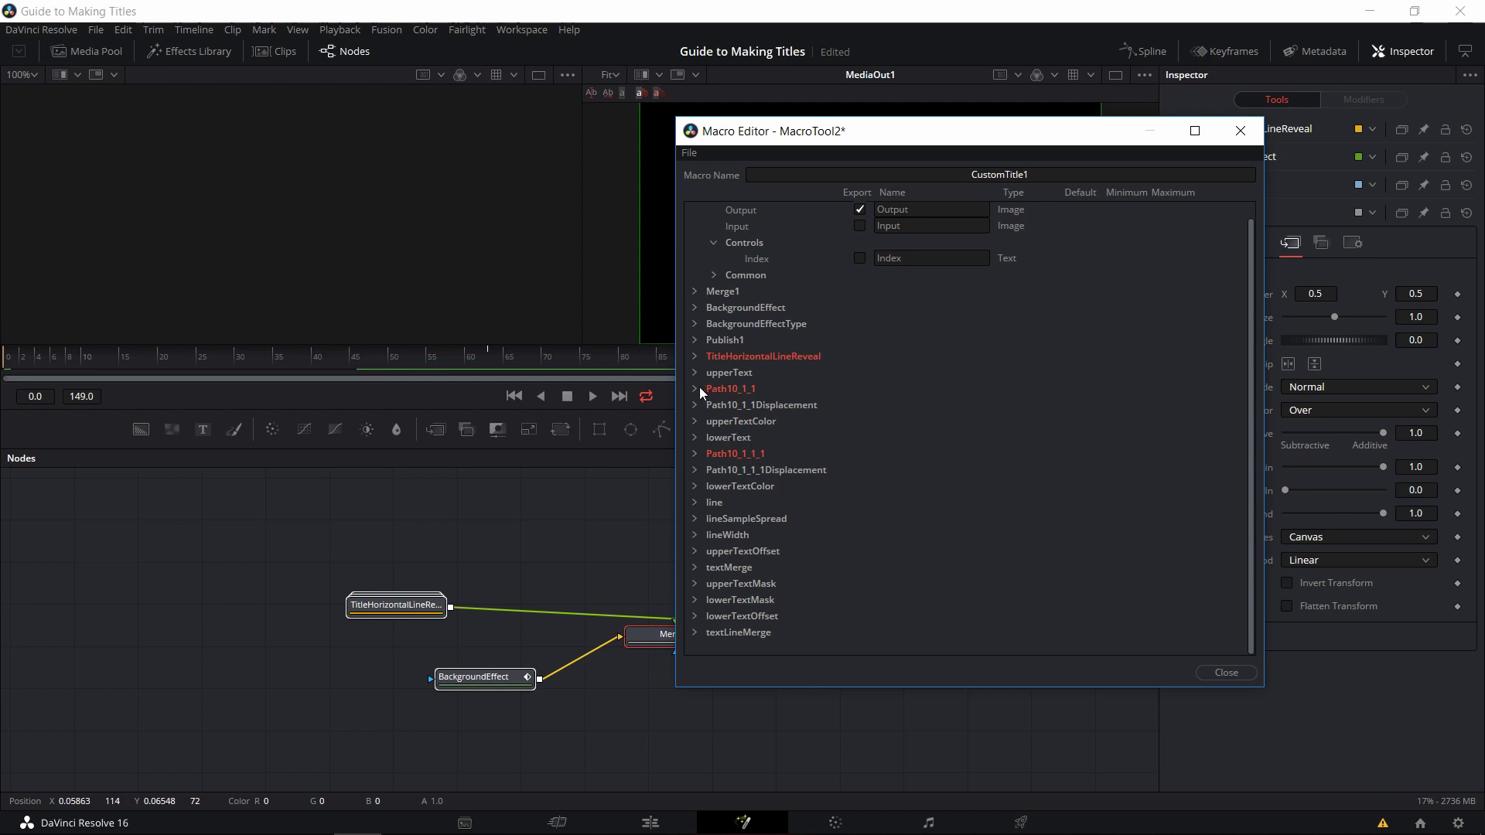
Expand BackgroundEffect and export TopRightRed, BottomRightBlue, BottomRightAlpha and GradientType.
left_click(695, 308)
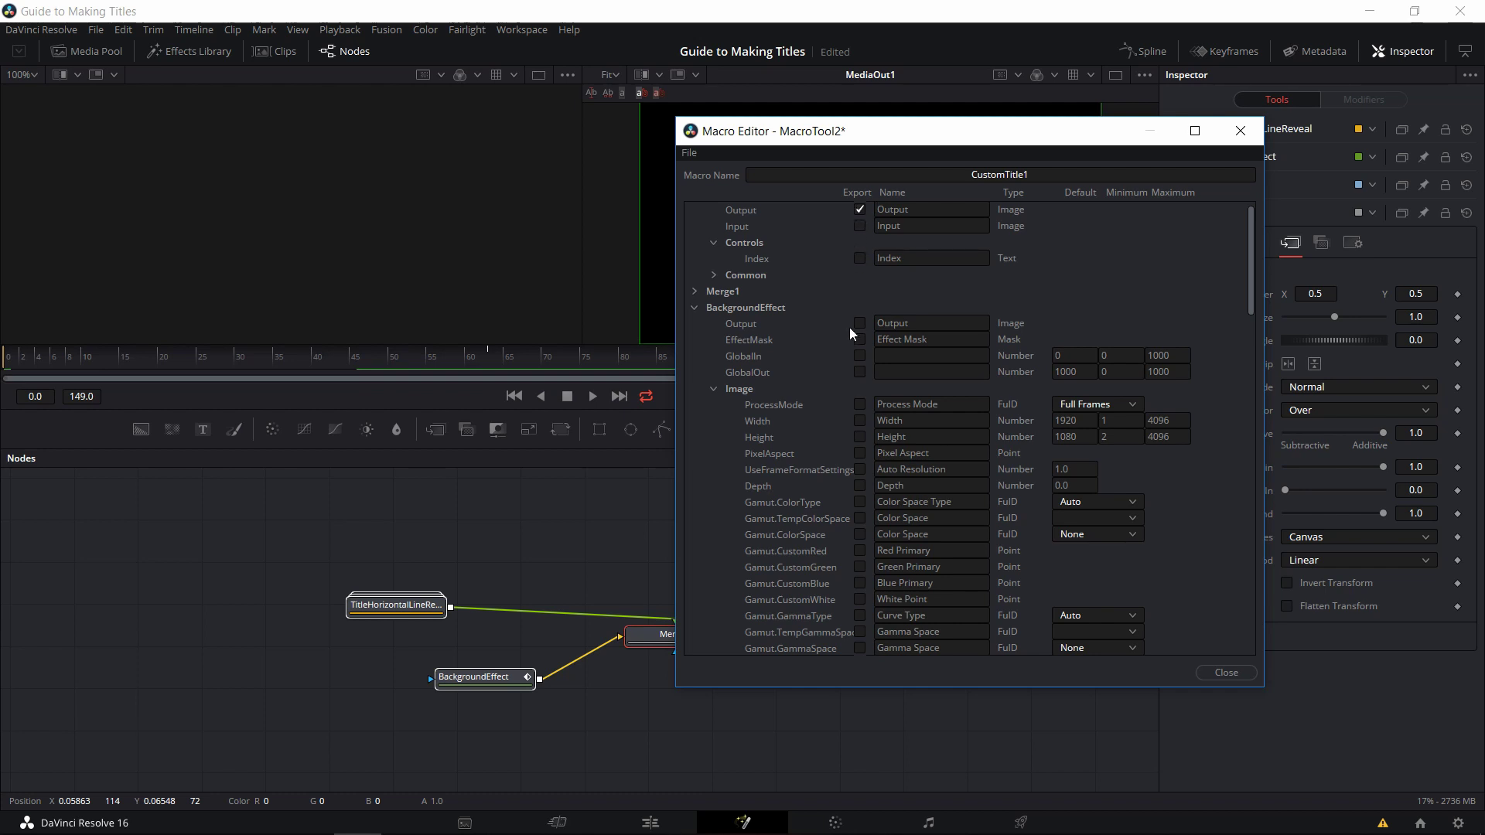
scroll(850, 336, "down", 15)
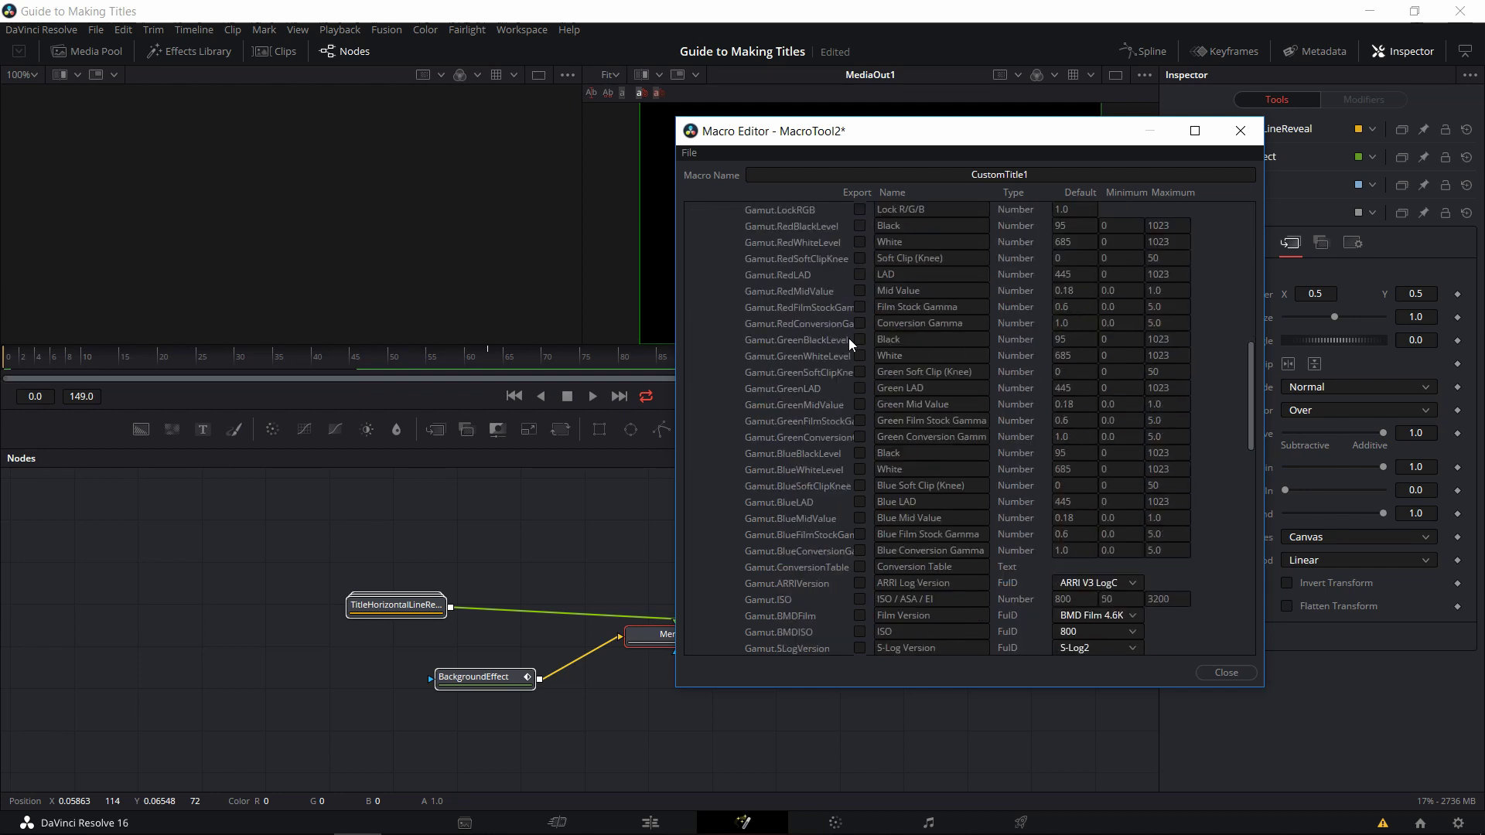
scroll(850, 345, "down", 4)
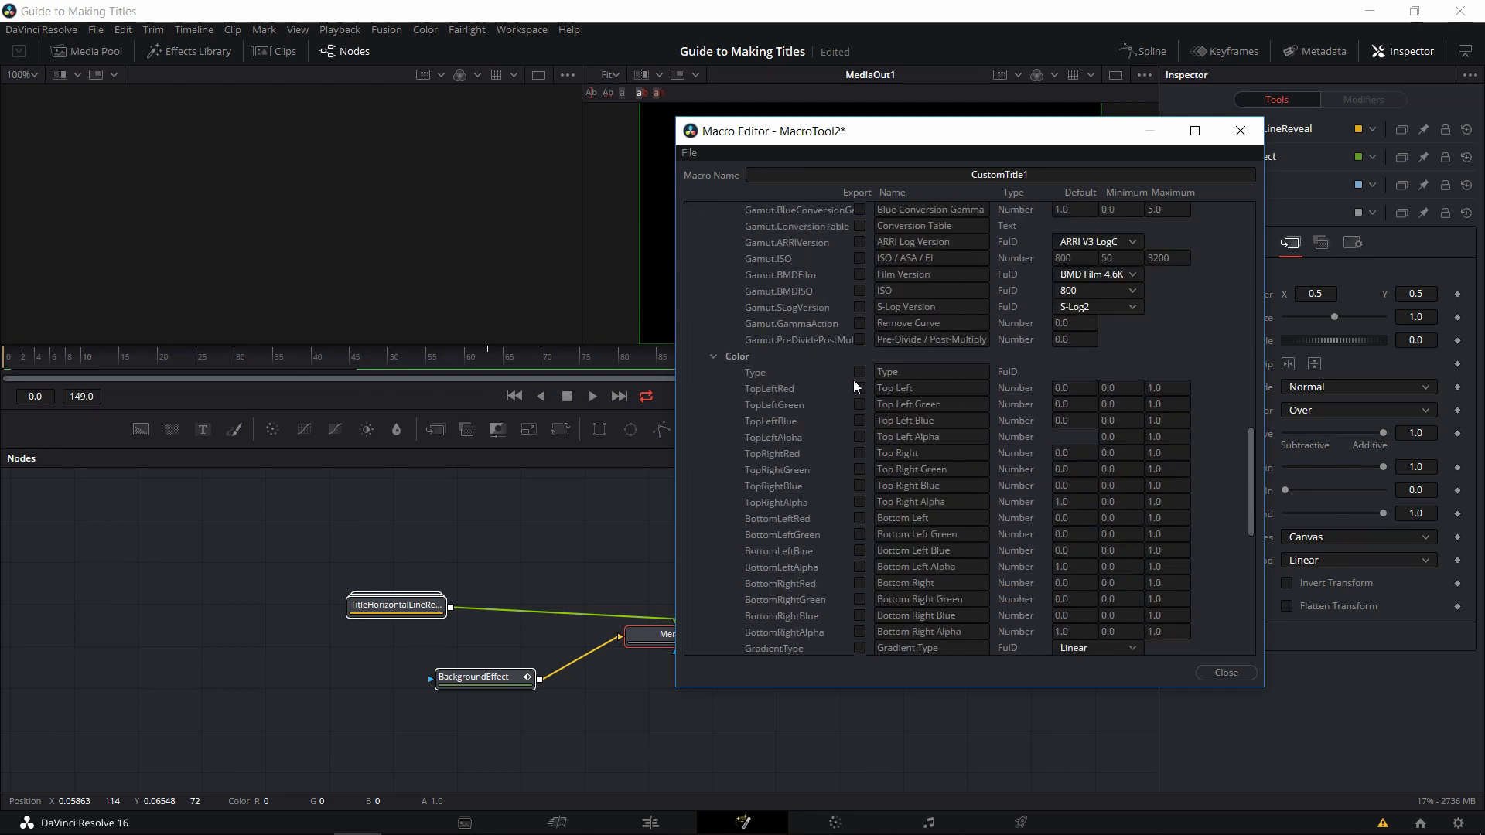
left_click(861, 454)
scroll(860, 452, "down", 2)
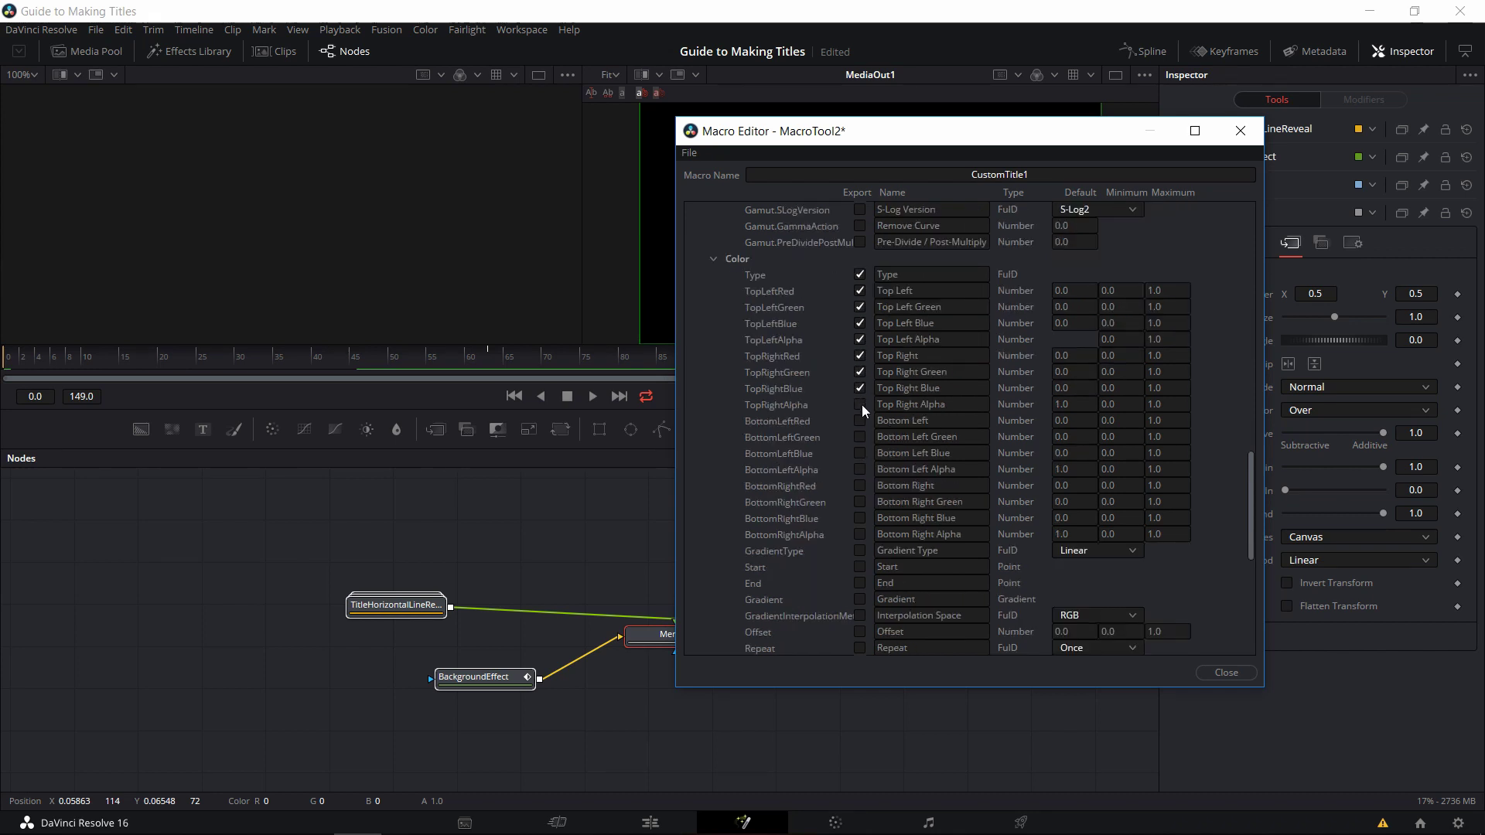
left_click(859, 518)
left_click(858, 534)
left_click(859, 550)
Export Start, End, Gradient, Interpolation Space, Offset and Repeat as well.
scroll(856, 558, "down", 3)
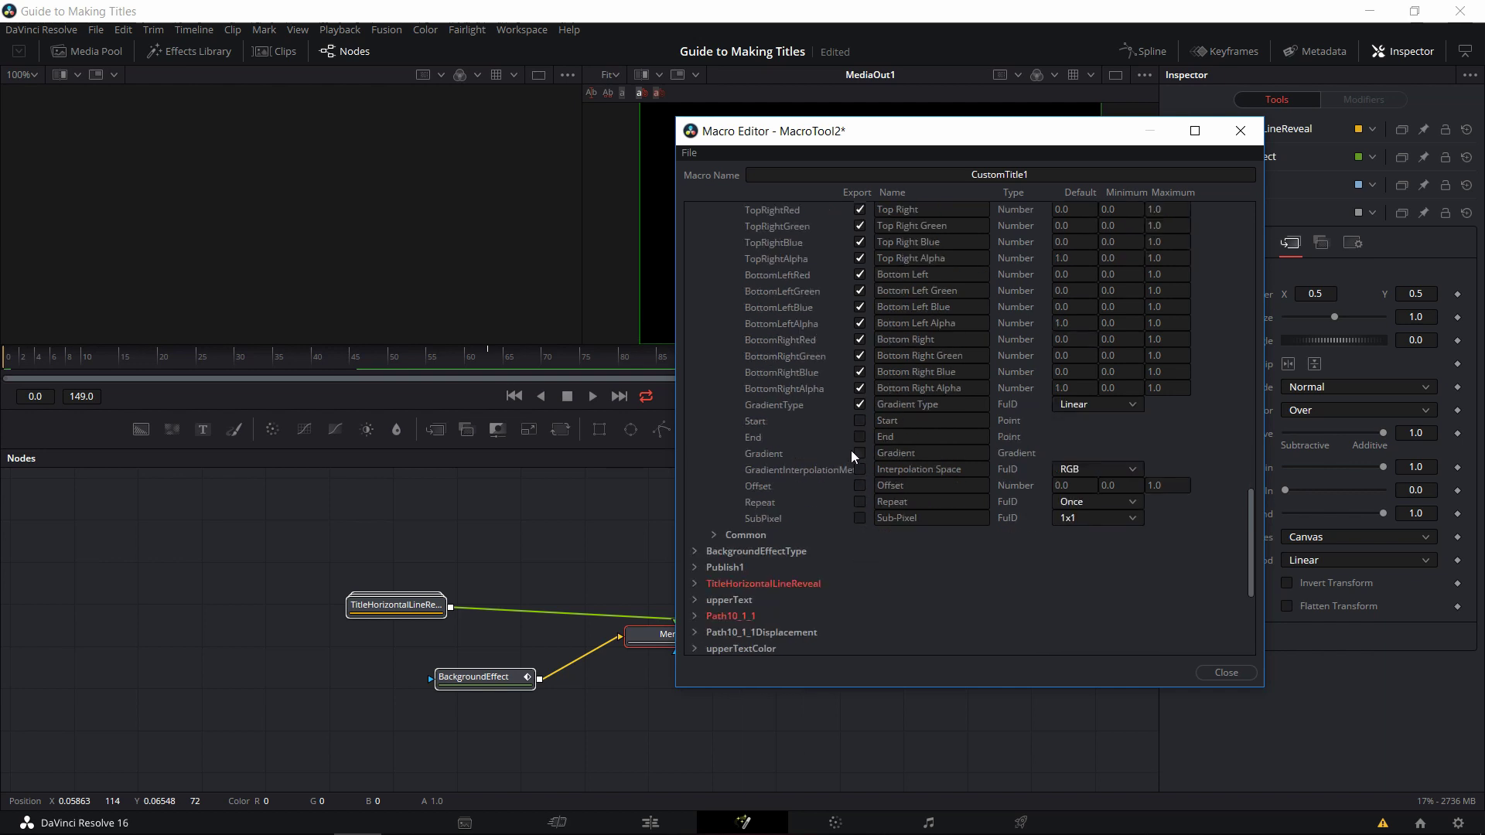
left_click(860, 421)
left_click(860, 437)
left_click(860, 454)
left_click(859, 469)
left_click(859, 485)
left_click(859, 502)
scroll(851, 480, "up", 3)
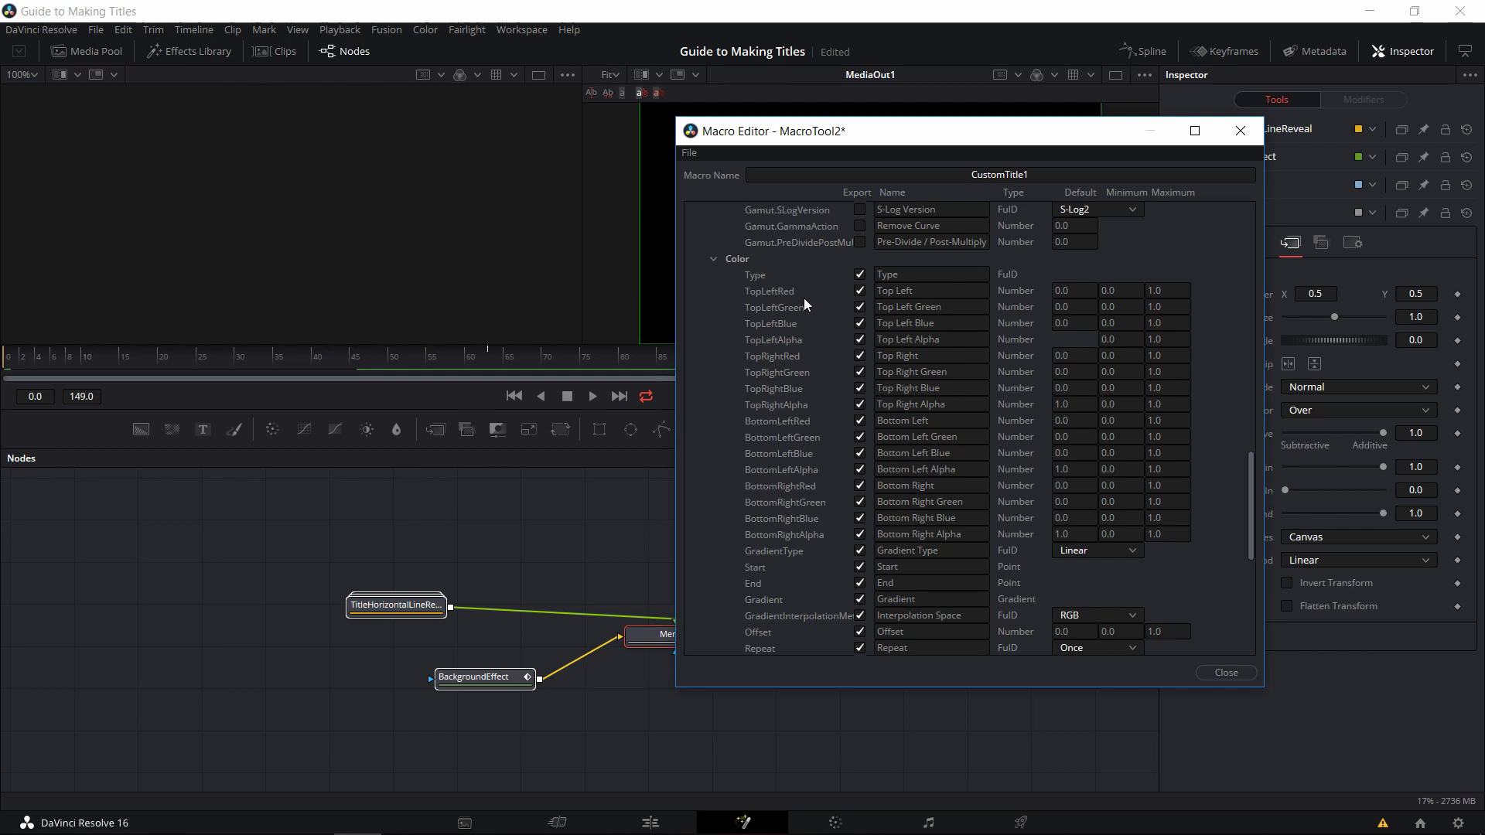
Close the Macro Editor and confirm saving, bringing up the Save Macro As dialog for CustomTitle1.
left_click(1227, 672)
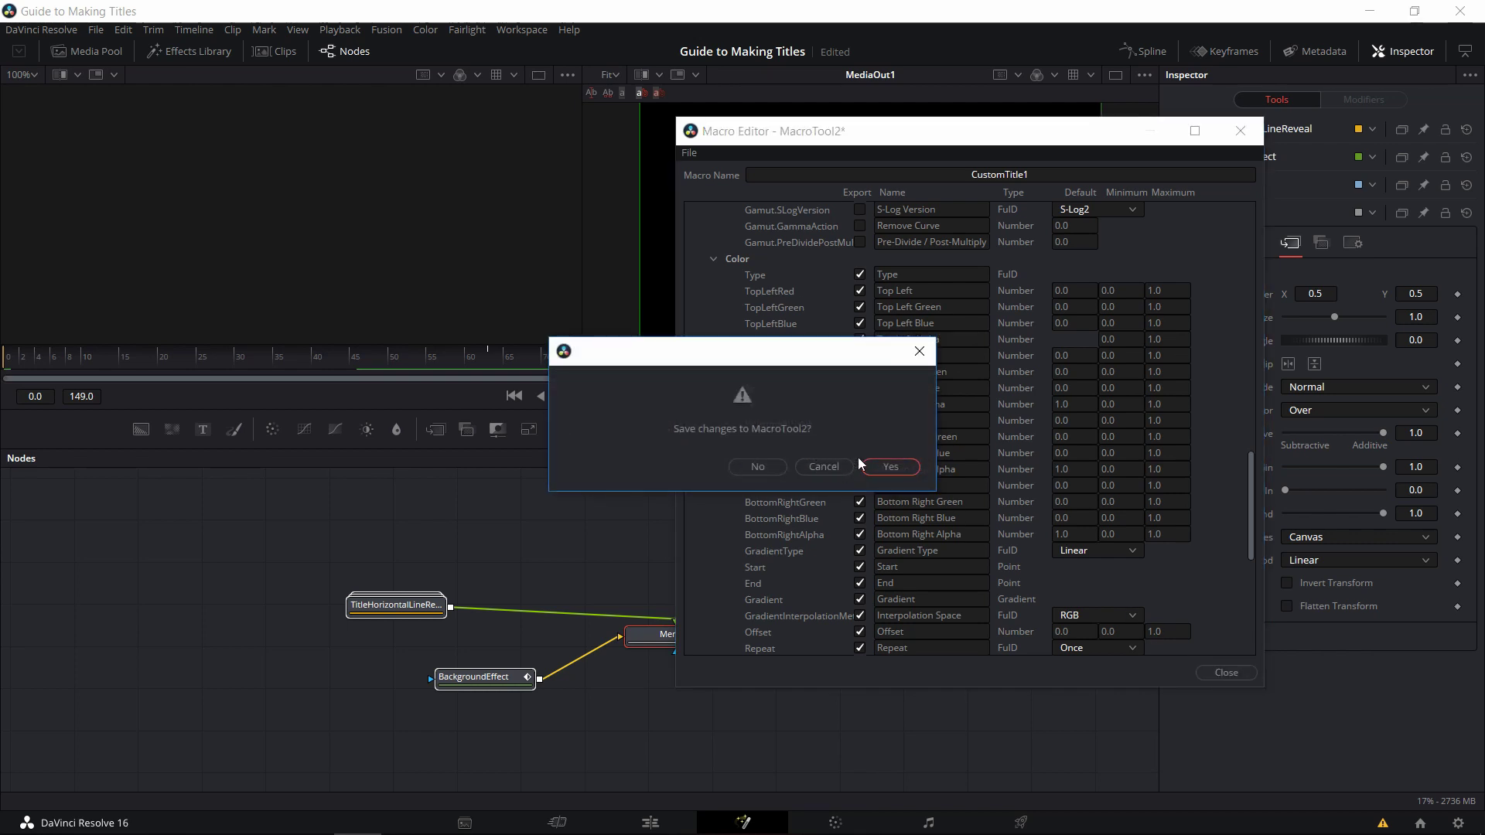
left_click(891, 468)
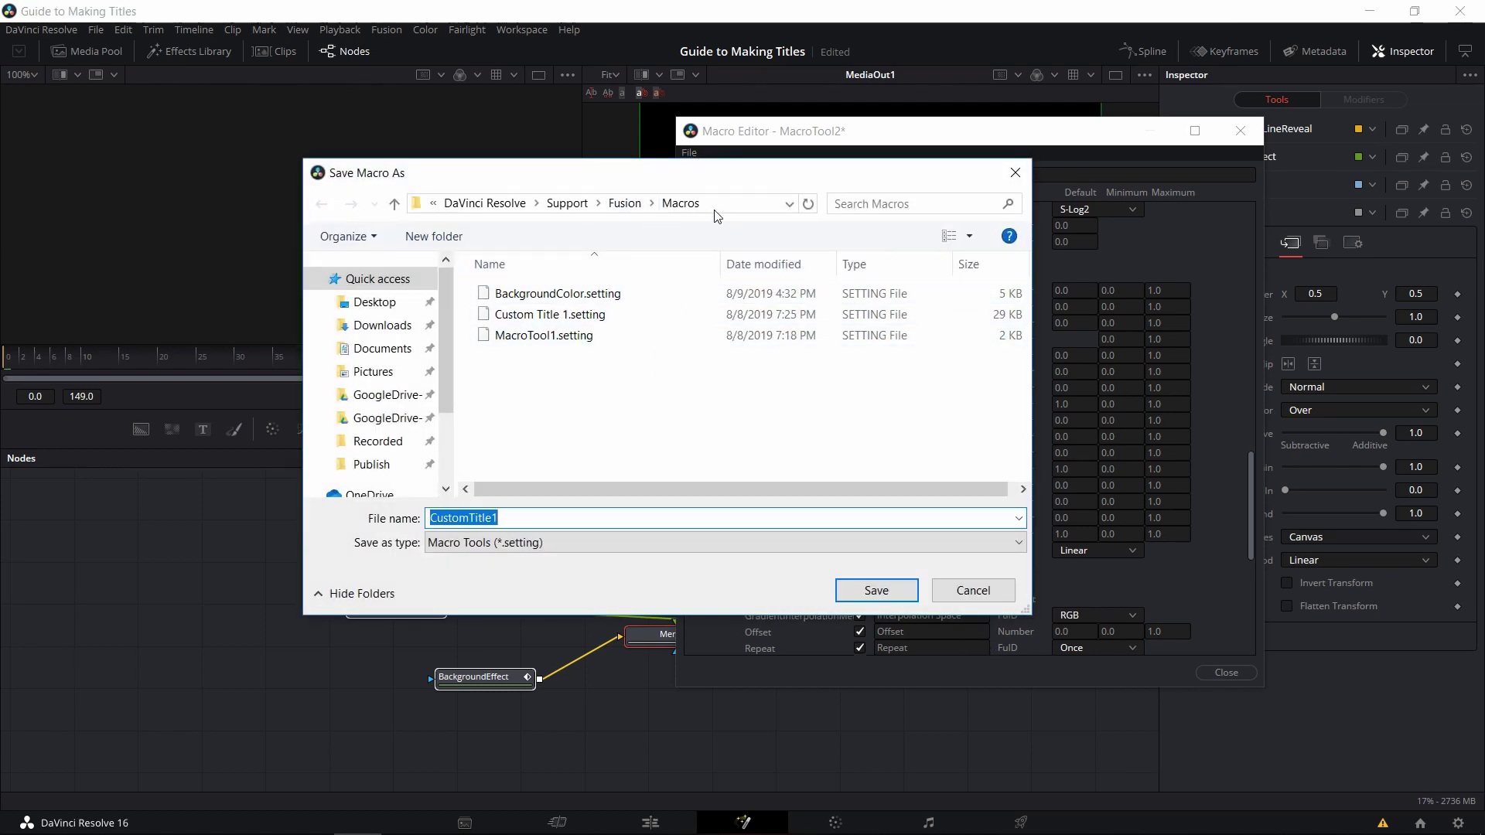
left_click_drag(680, 175, 712, 185)
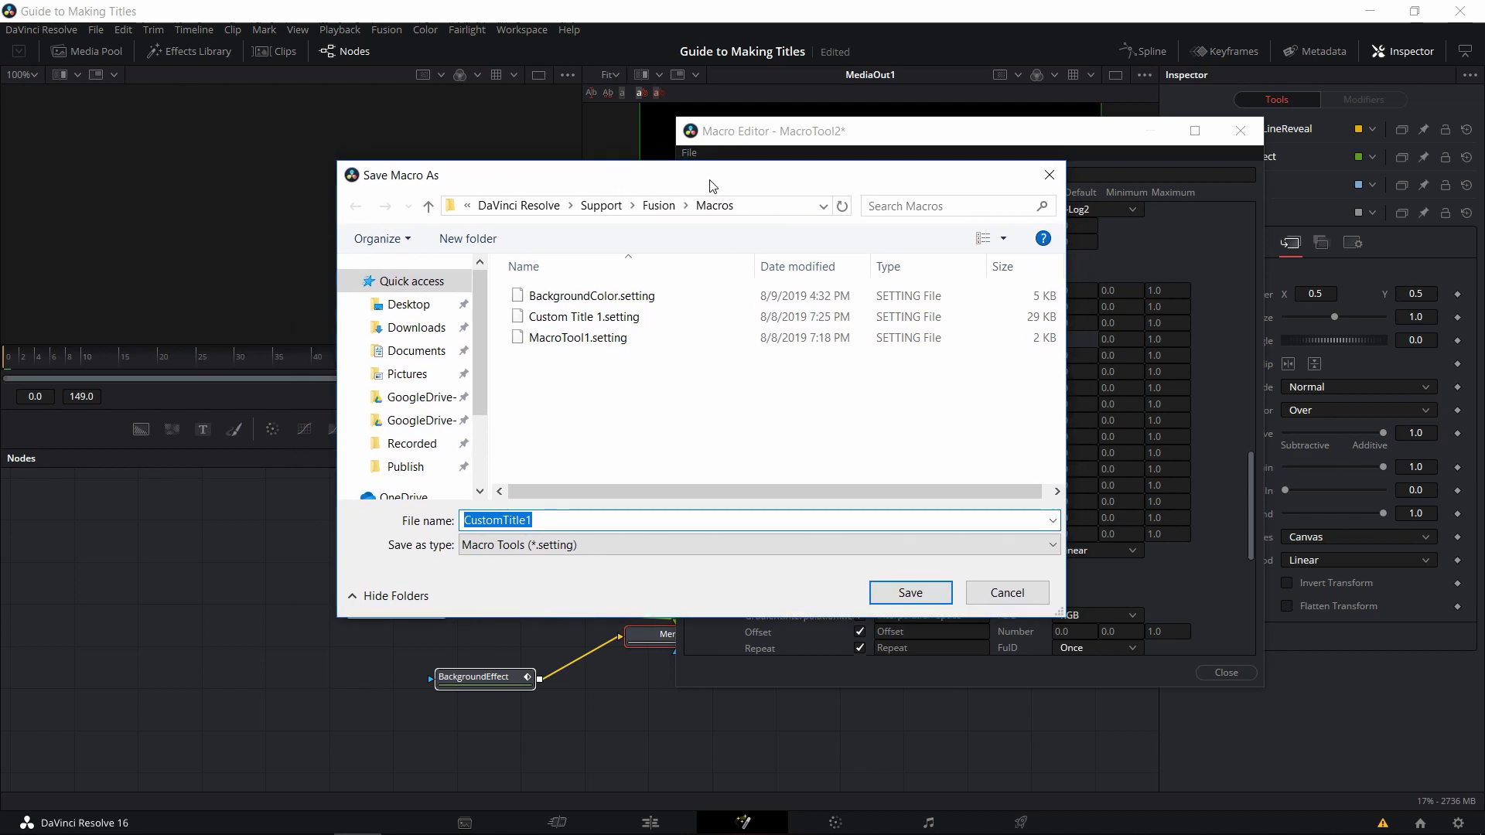
Check the Macros folder path, then bring up File Explorer at the DaVinci Resolve folder.
left_click(771, 206)
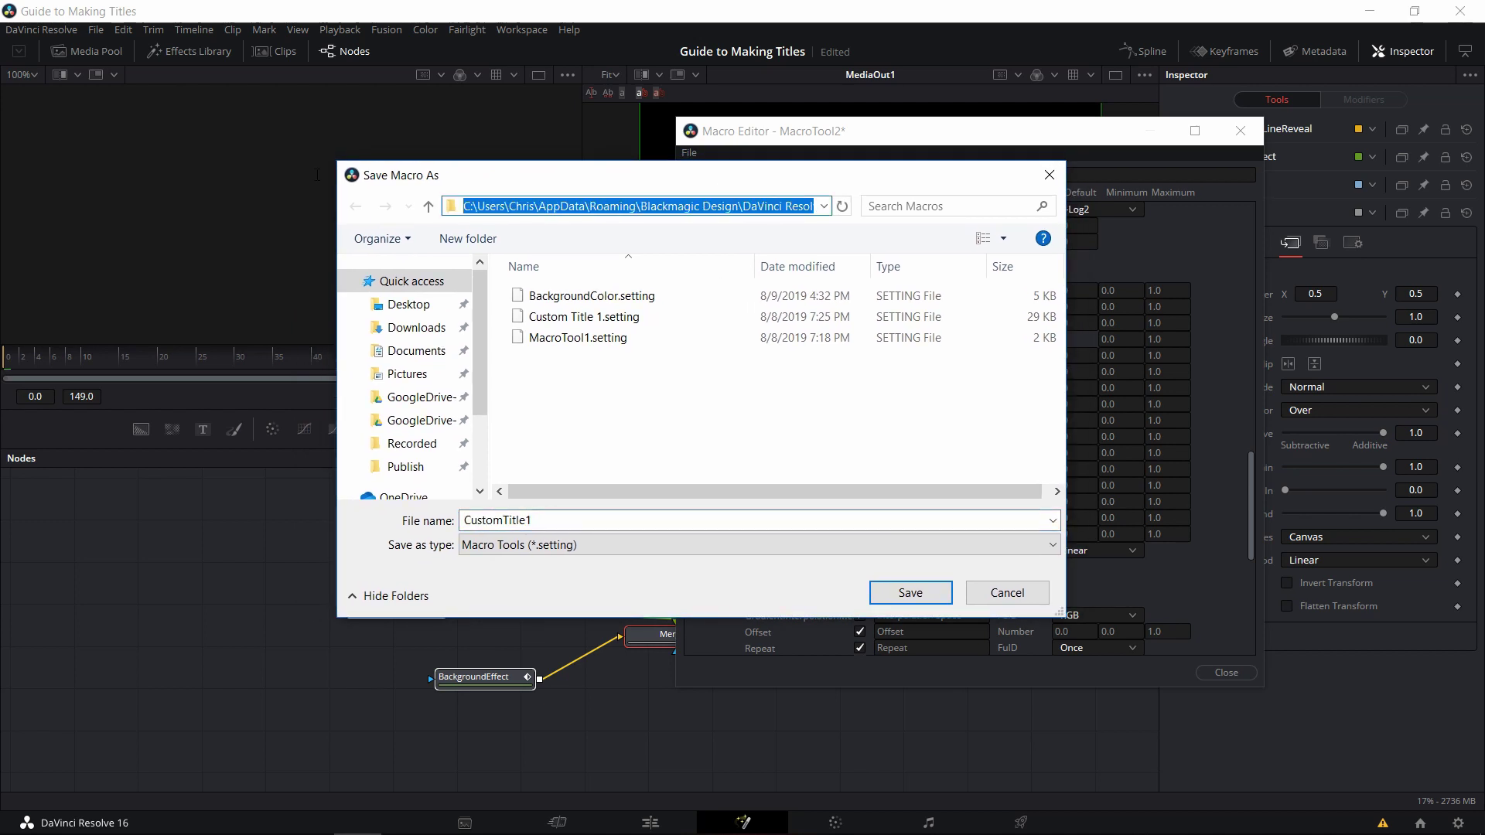
left_click(771, 206)
key("End")
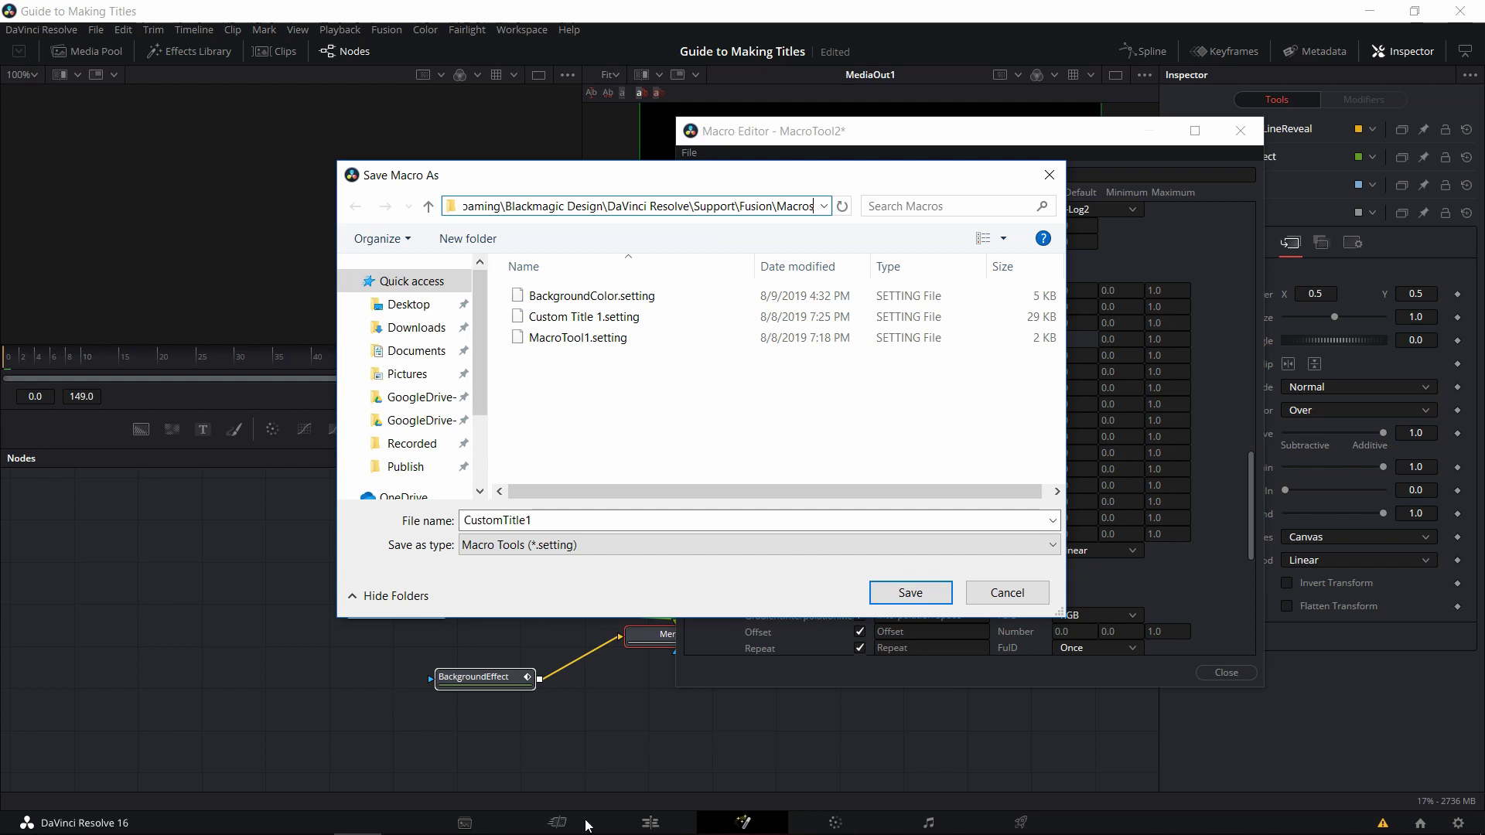
left_click(166, 818)
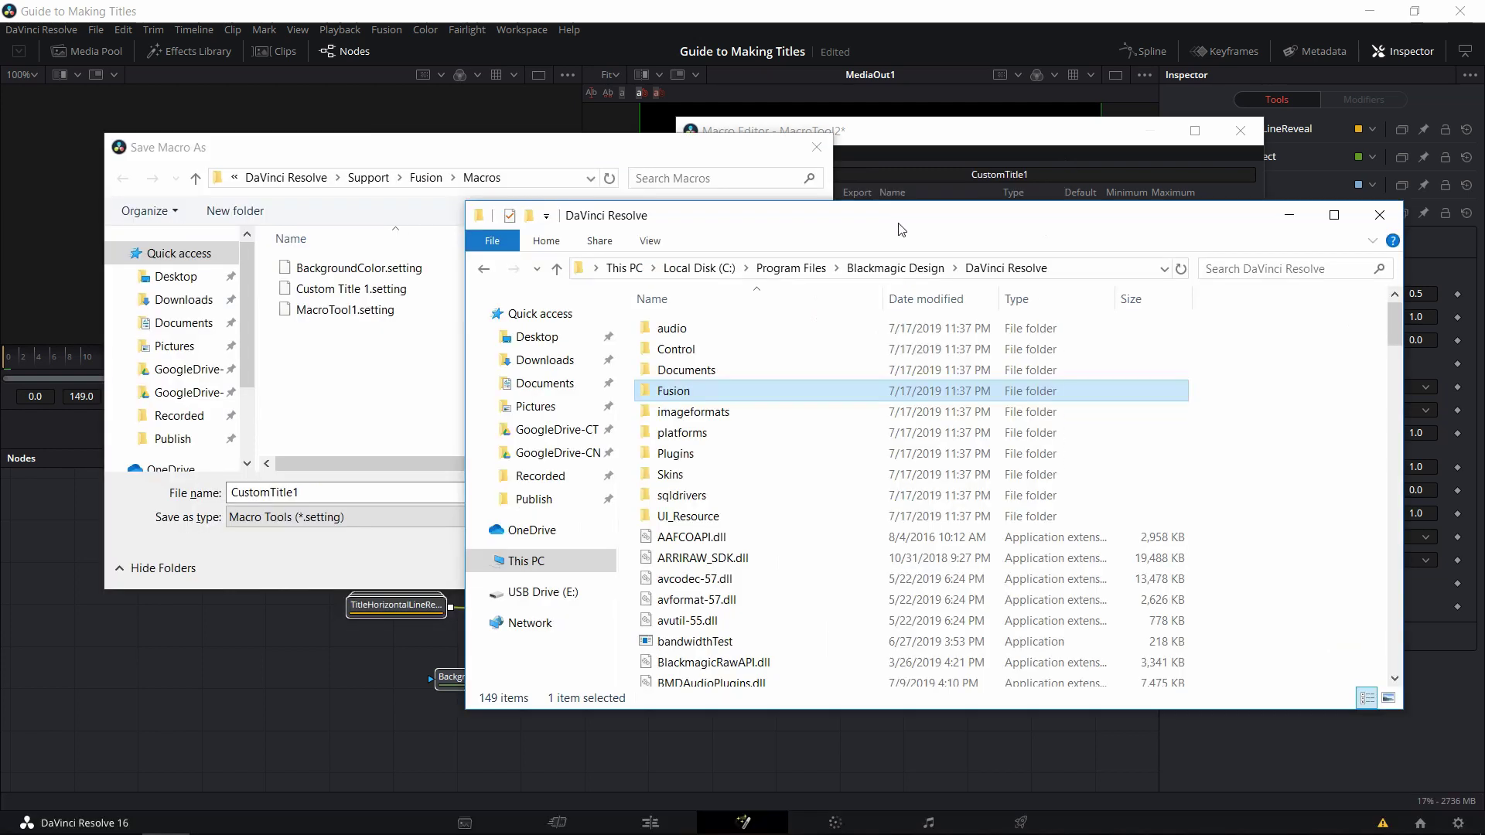
Navigate into Fusion\Templates\Edit\Titles and select its full path in the address bar.
left_click_drag(901, 229, 900, 264)
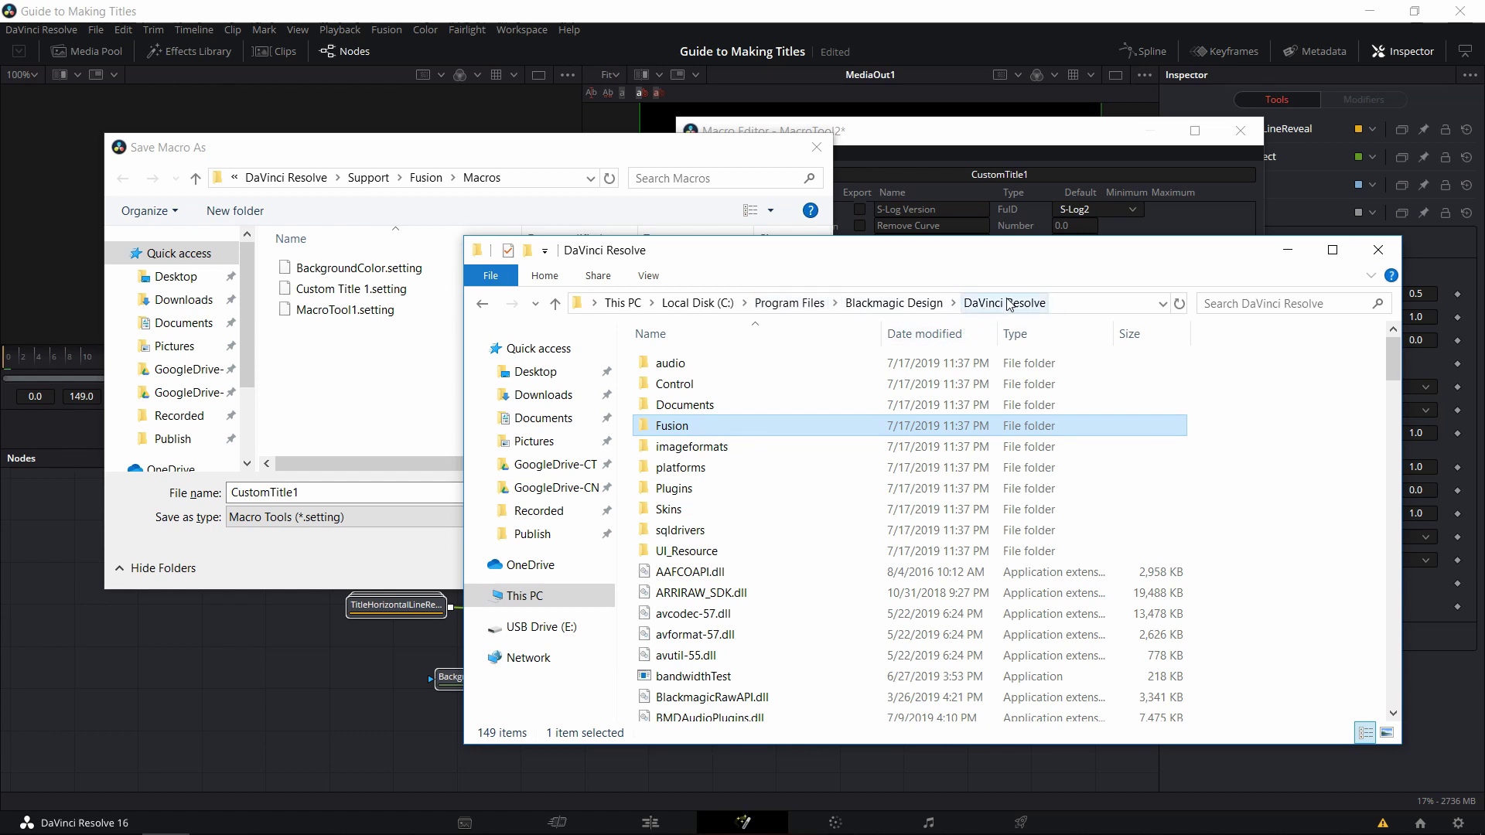
double_click(851, 424)
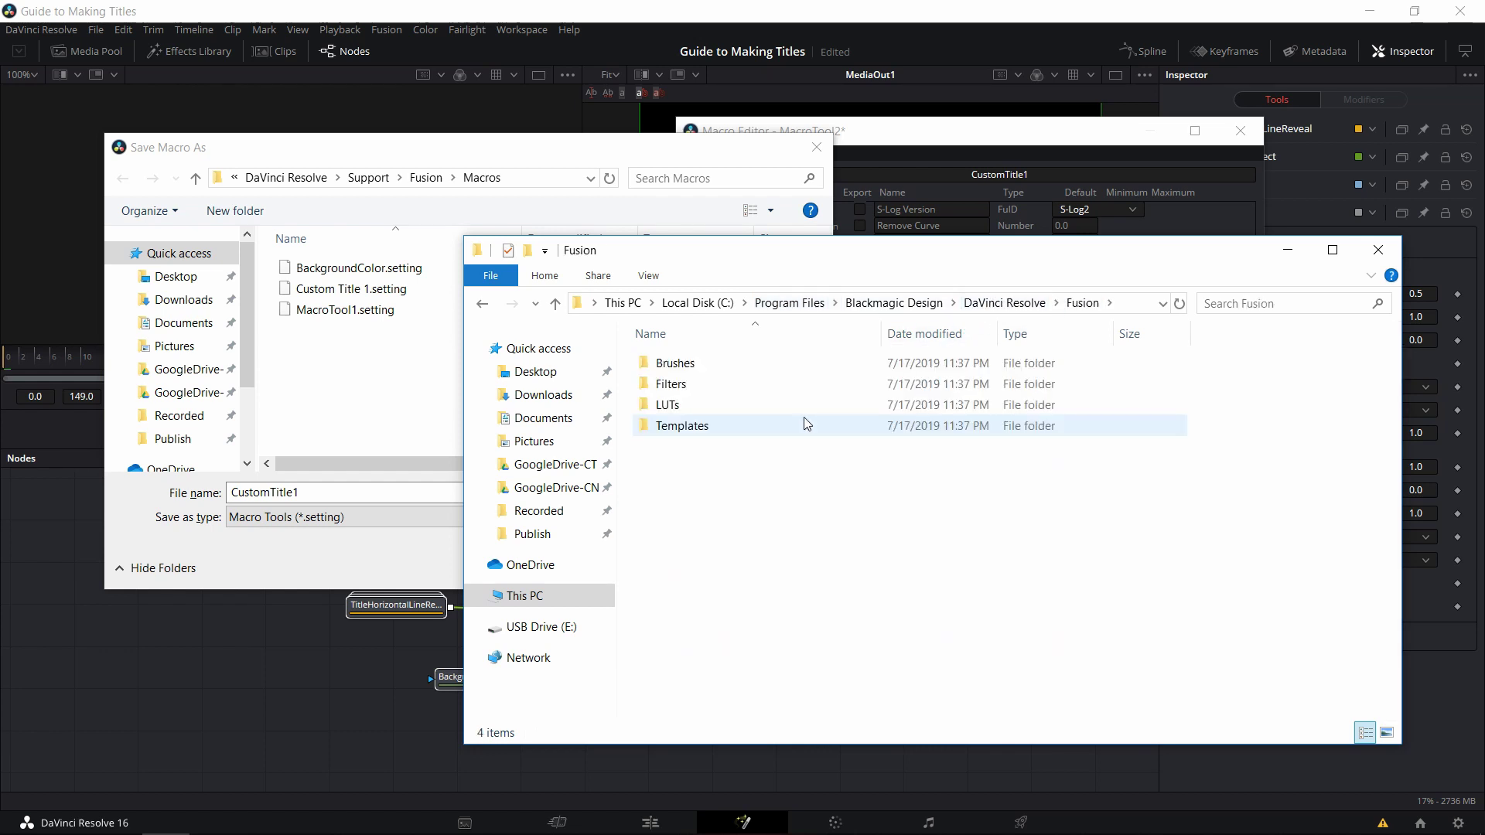
double_click(763, 428)
double_click(732, 368)
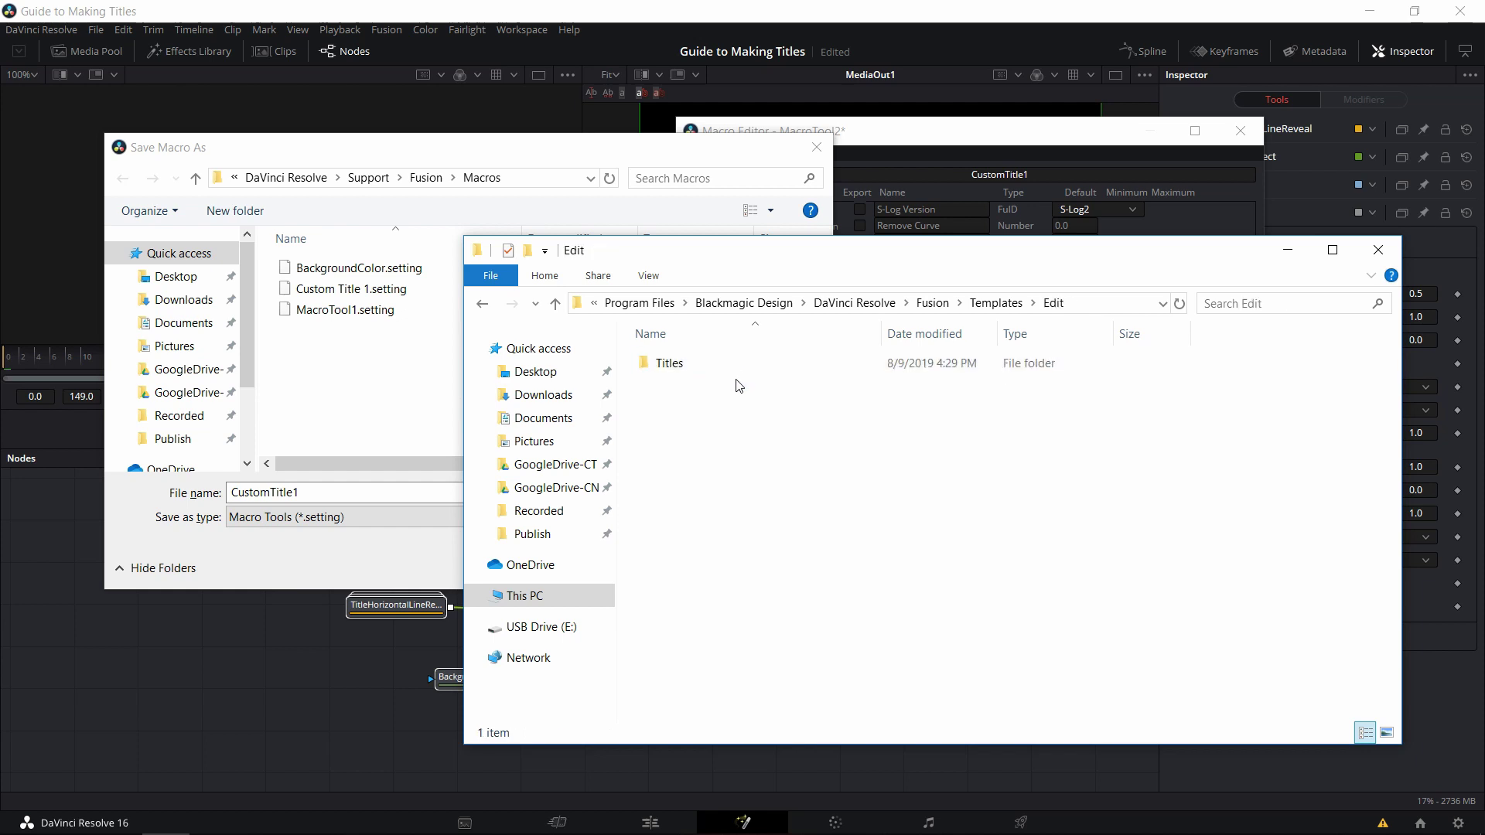
double_click(742, 367)
scroll(1291, 442, "down", 10)
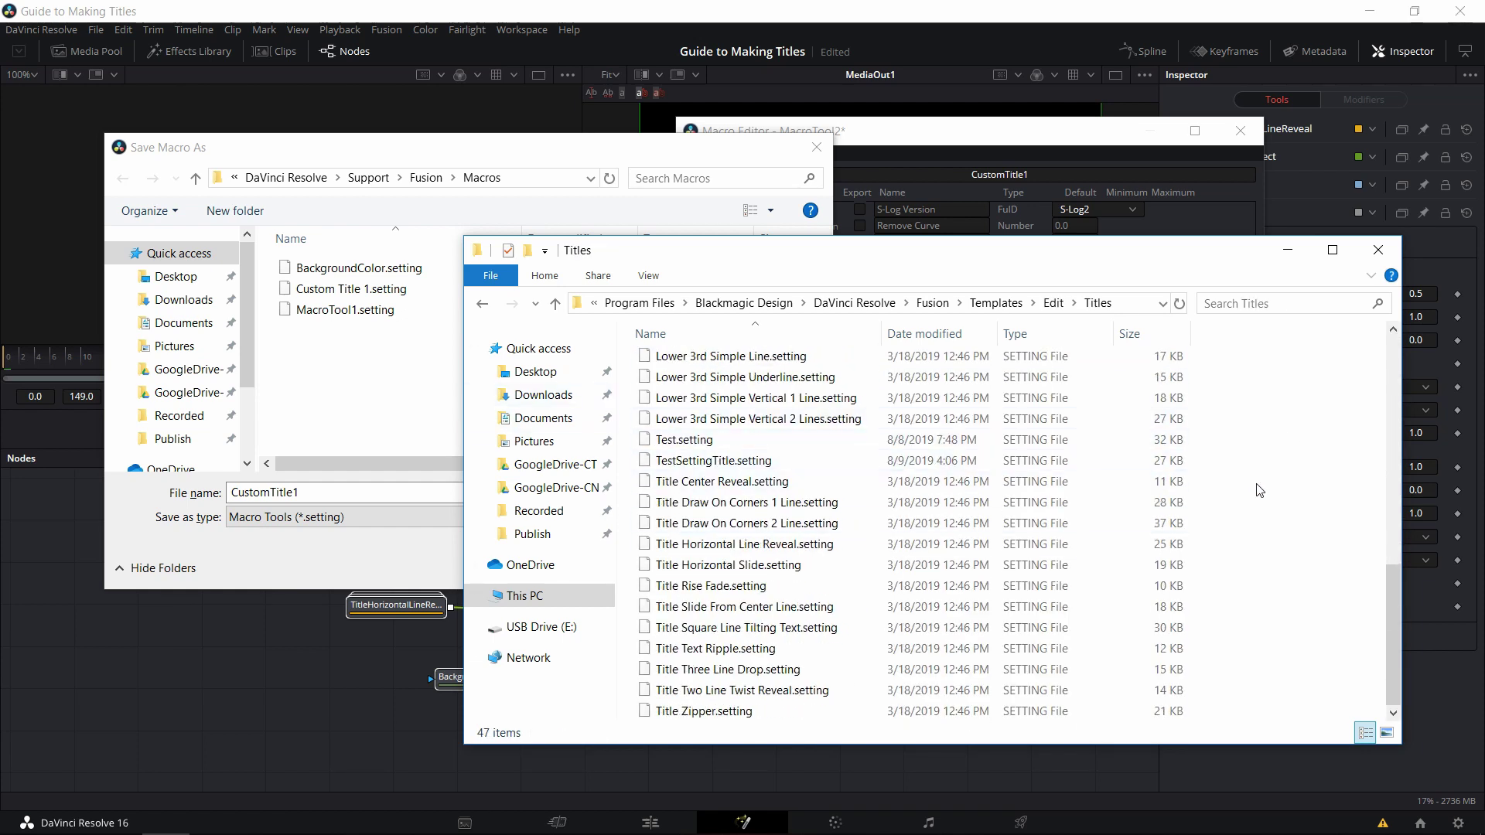
left_click(1121, 303)
key("ctrl+c")
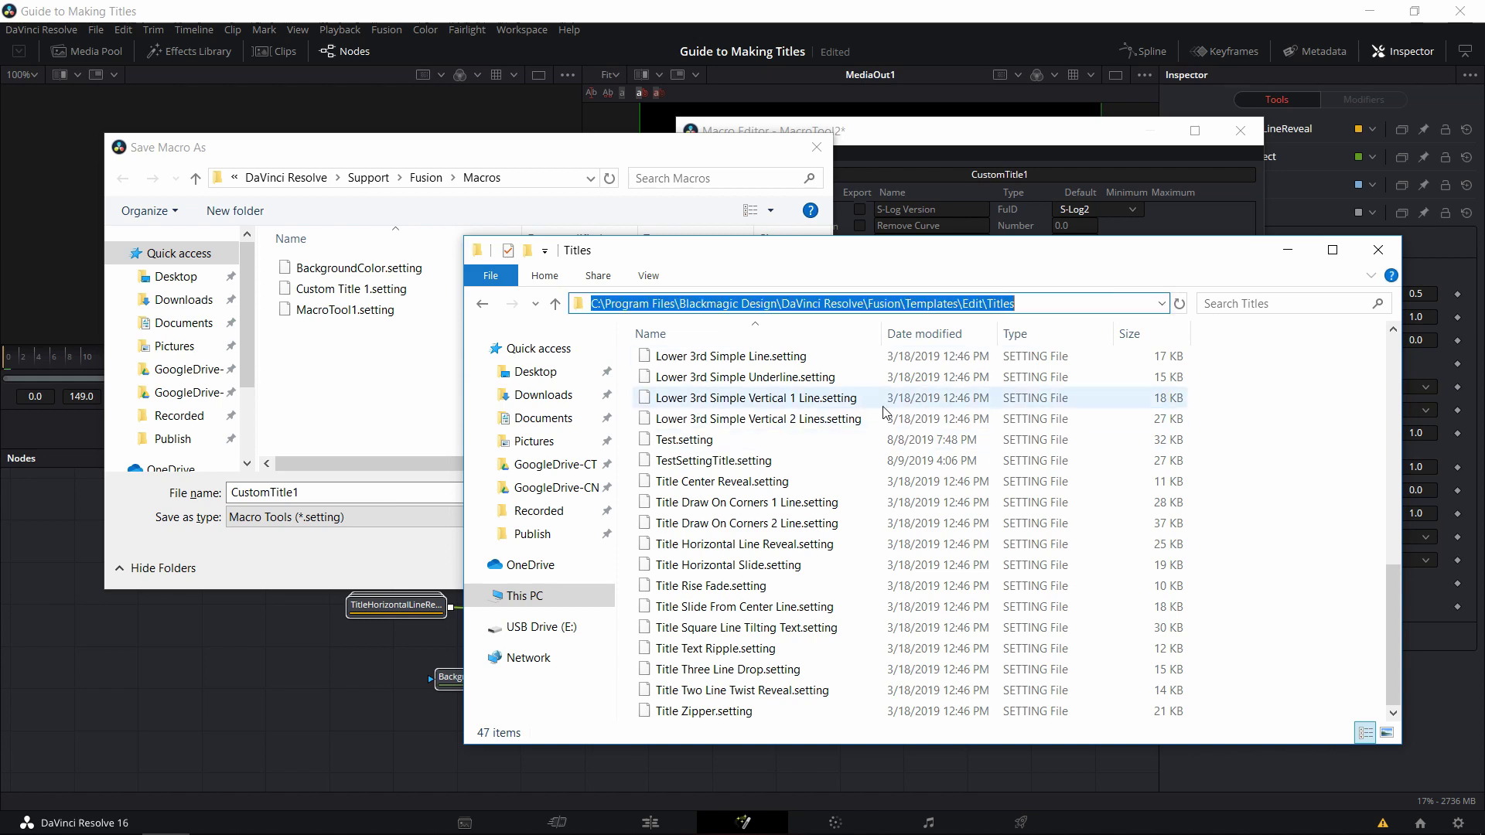
Point the Save Macro As dialog at the pasted Titles folder path and save CustomTitle1 there.
left_click(553, 216)
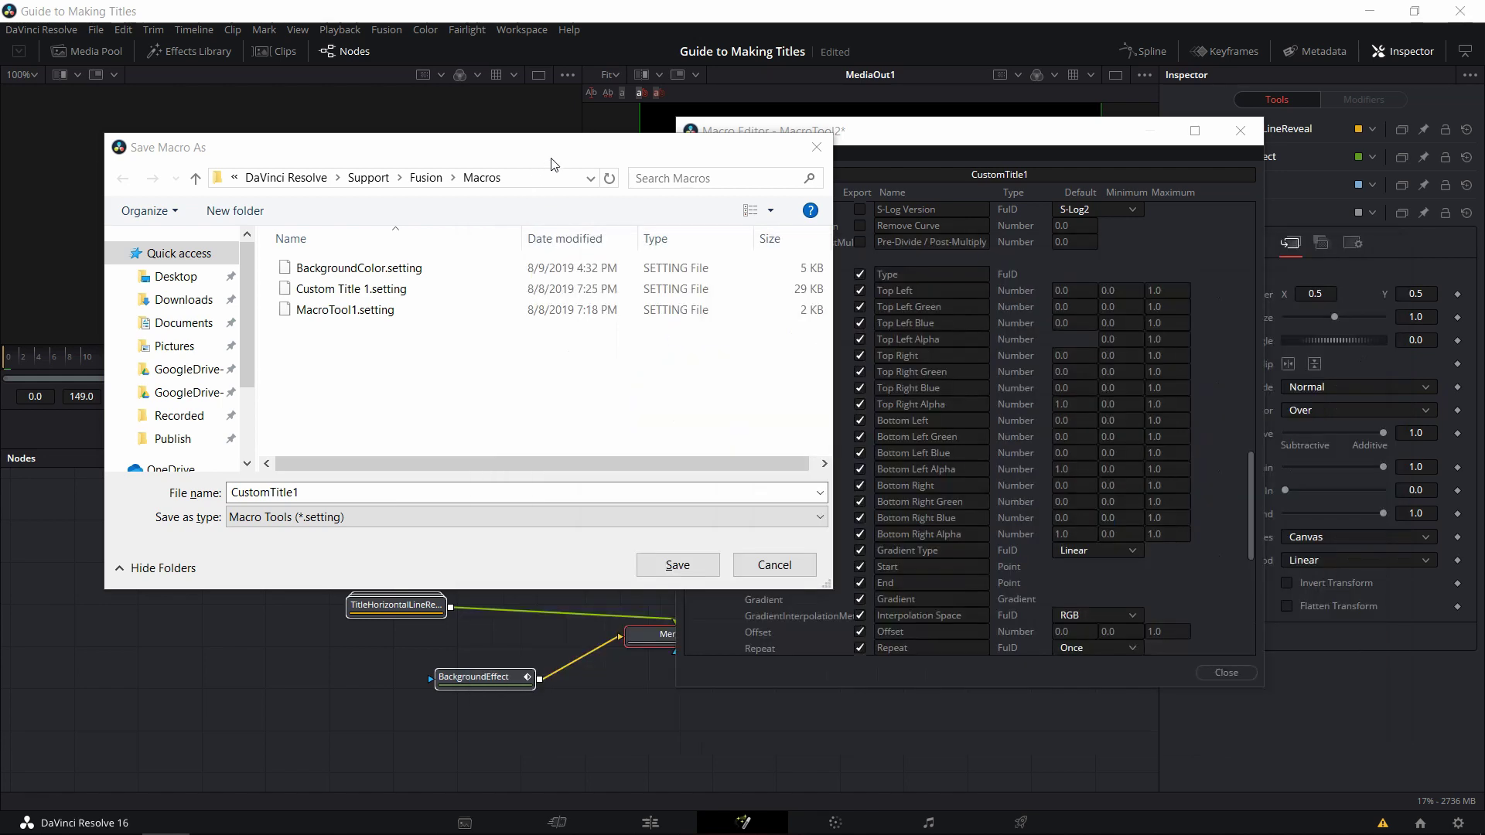
left_click(532, 178)
key("ctrl+v")
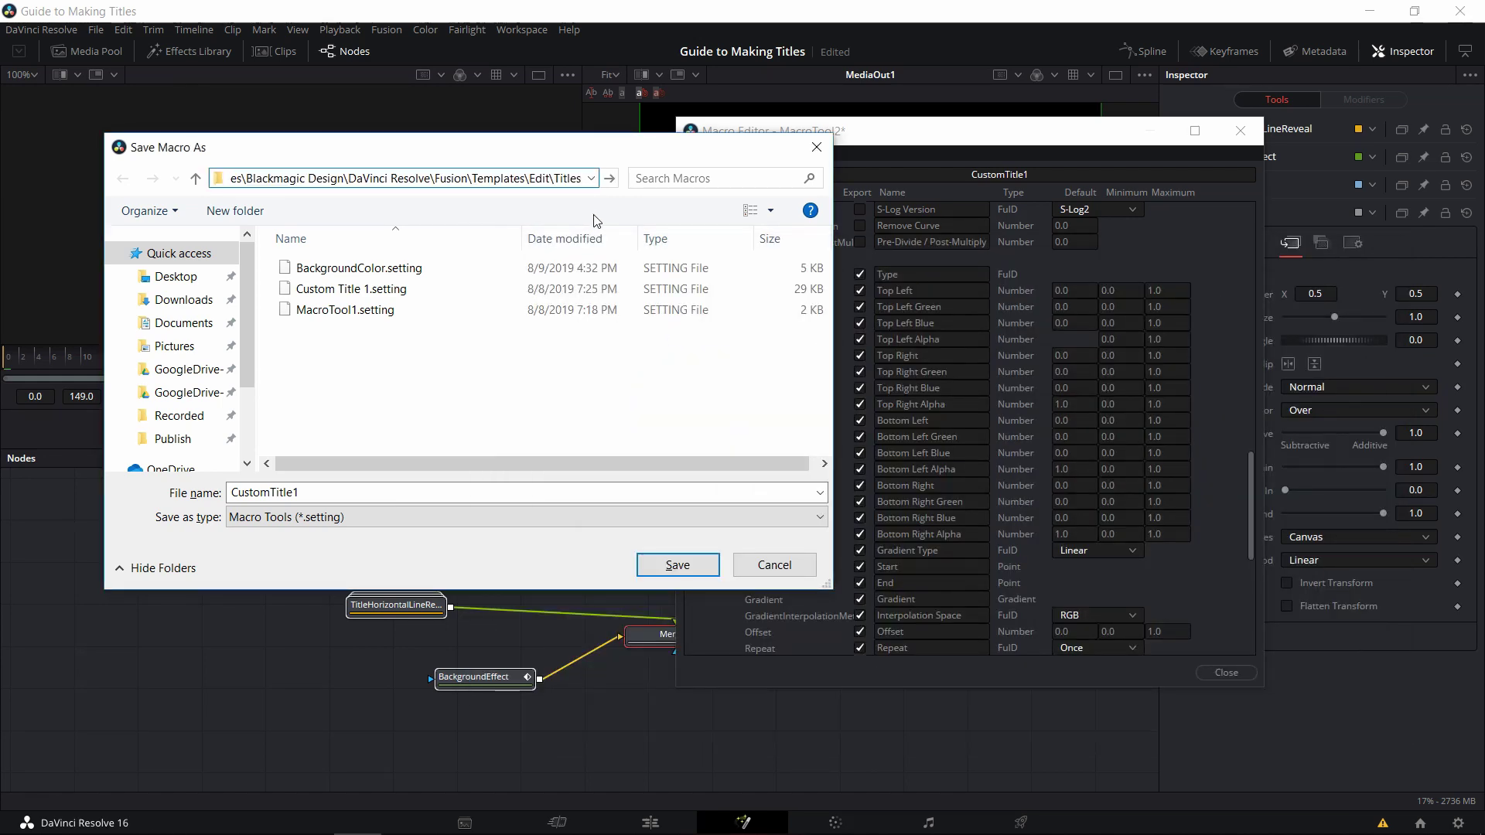
key("Return")
scroll(325, 402, "down", 10)
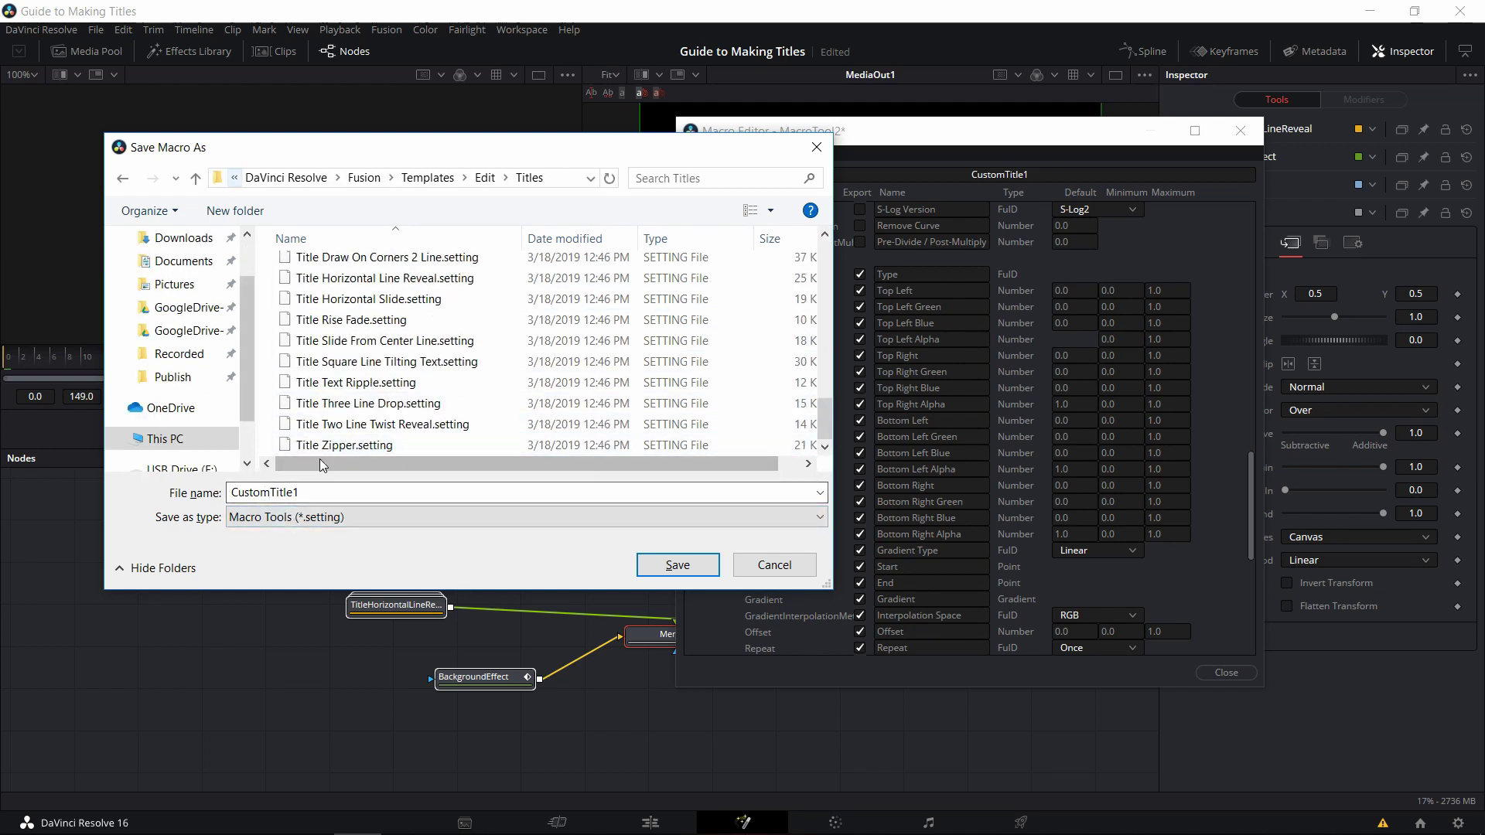
left_click(678, 565)
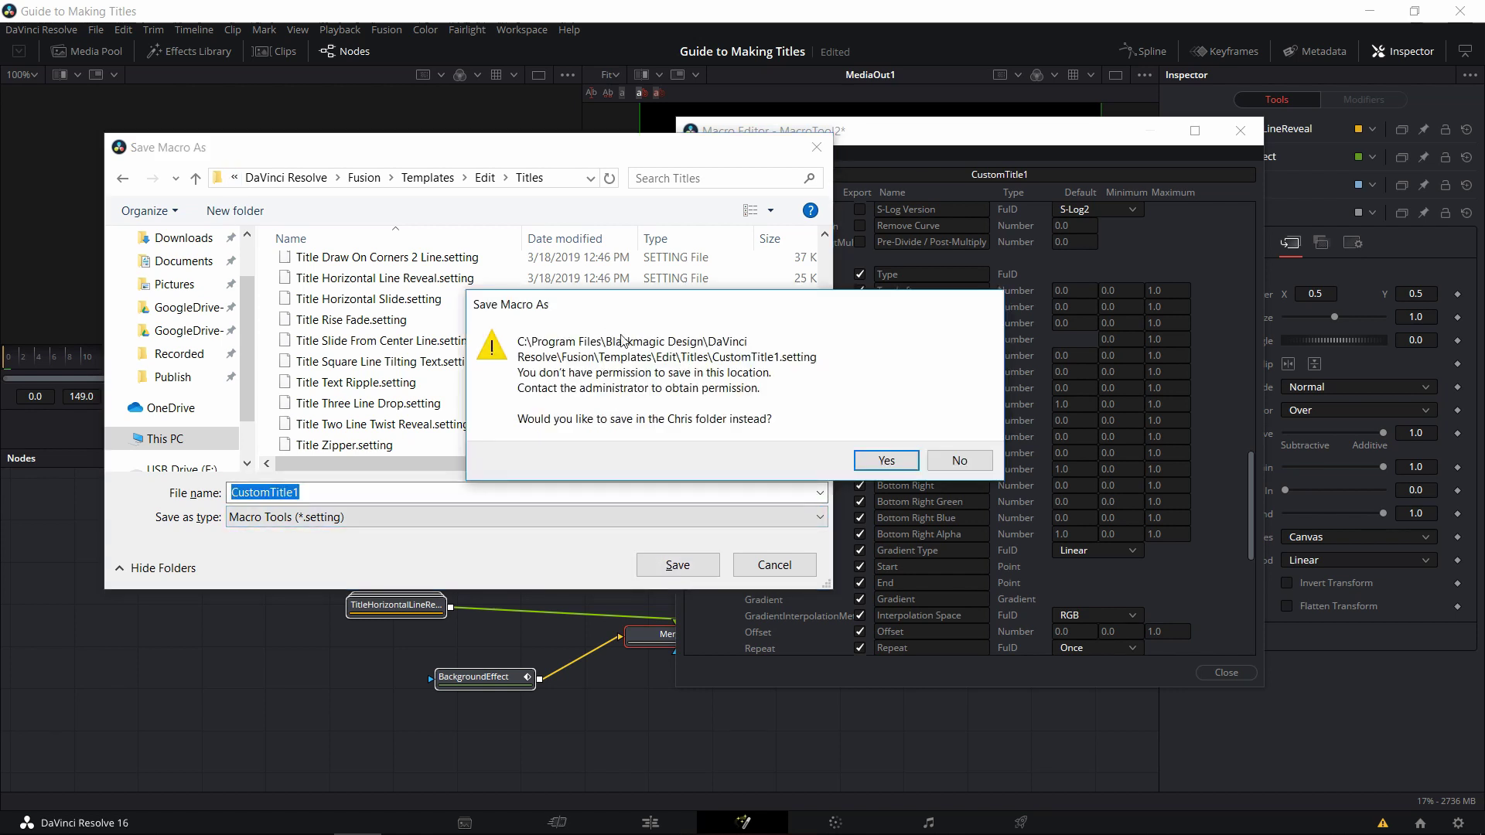
Decline the permission warning's offer to save in the personal folder and dismiss the follow-up.
left_click_drag(717, 318, 990, 276)
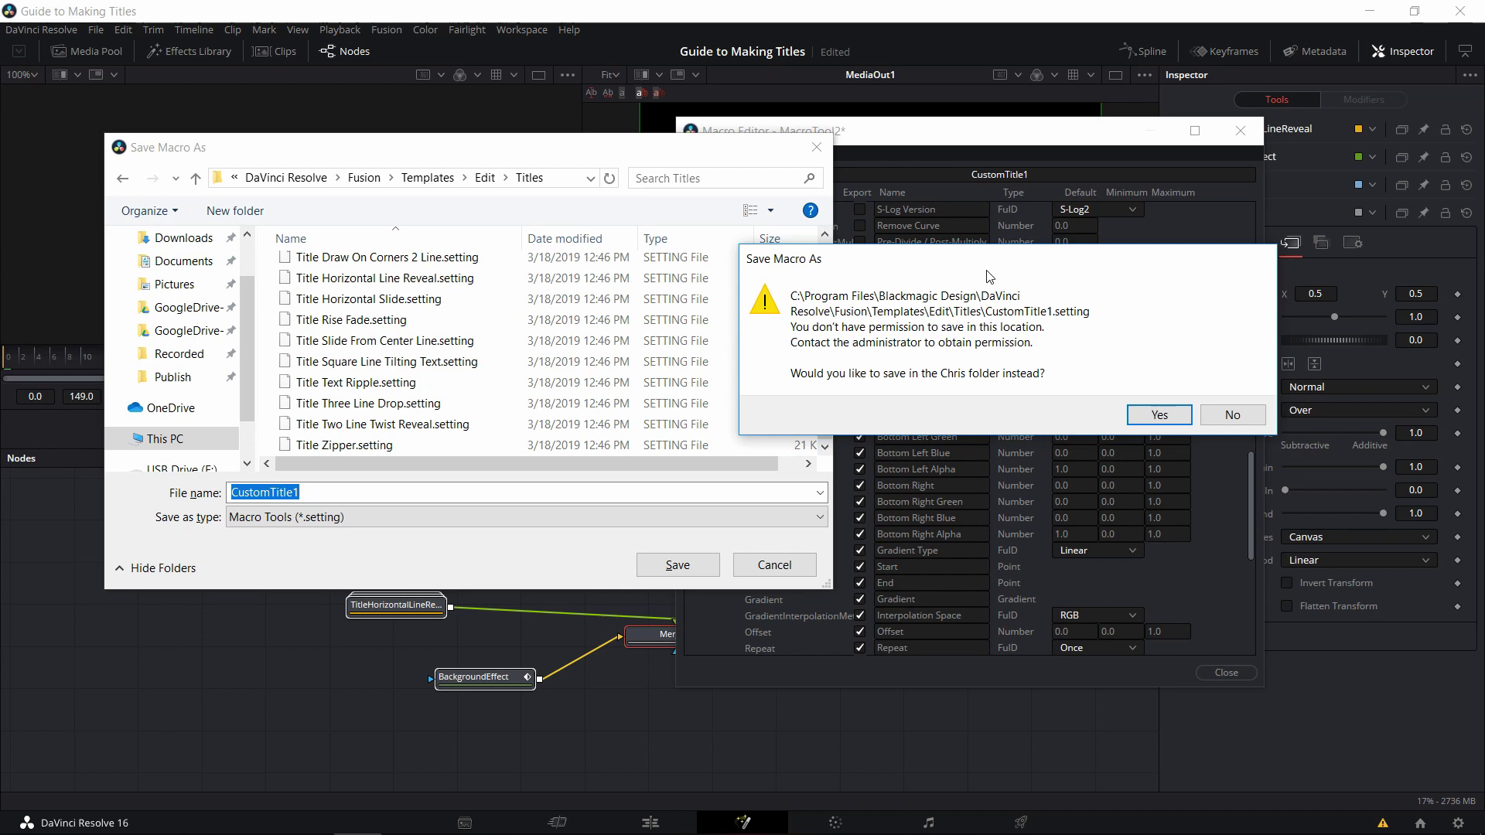
left_click(1233, 415)
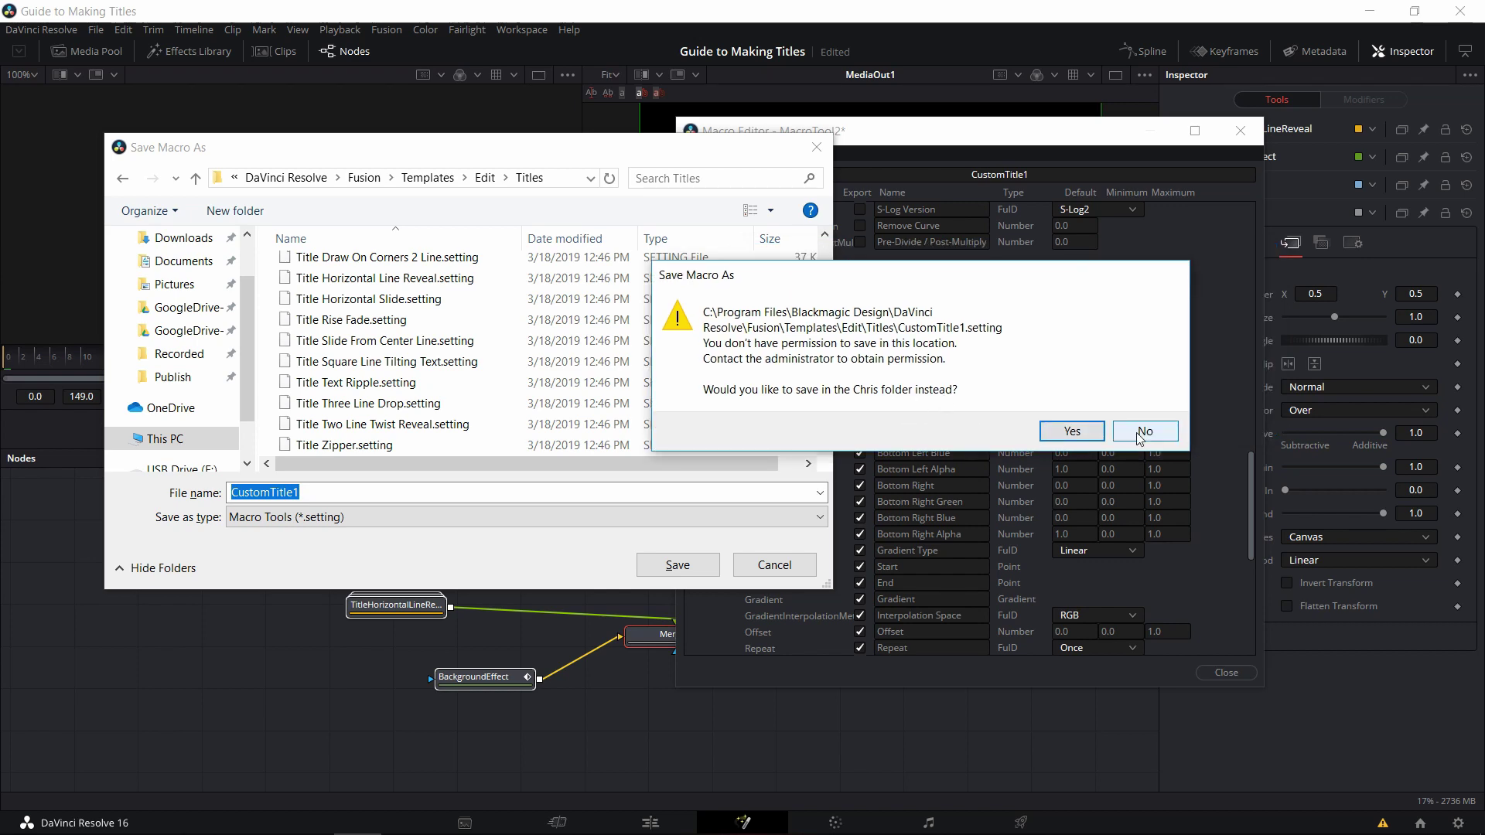
left_click(1243, 427)
scroll(461, 317, "up", 6)
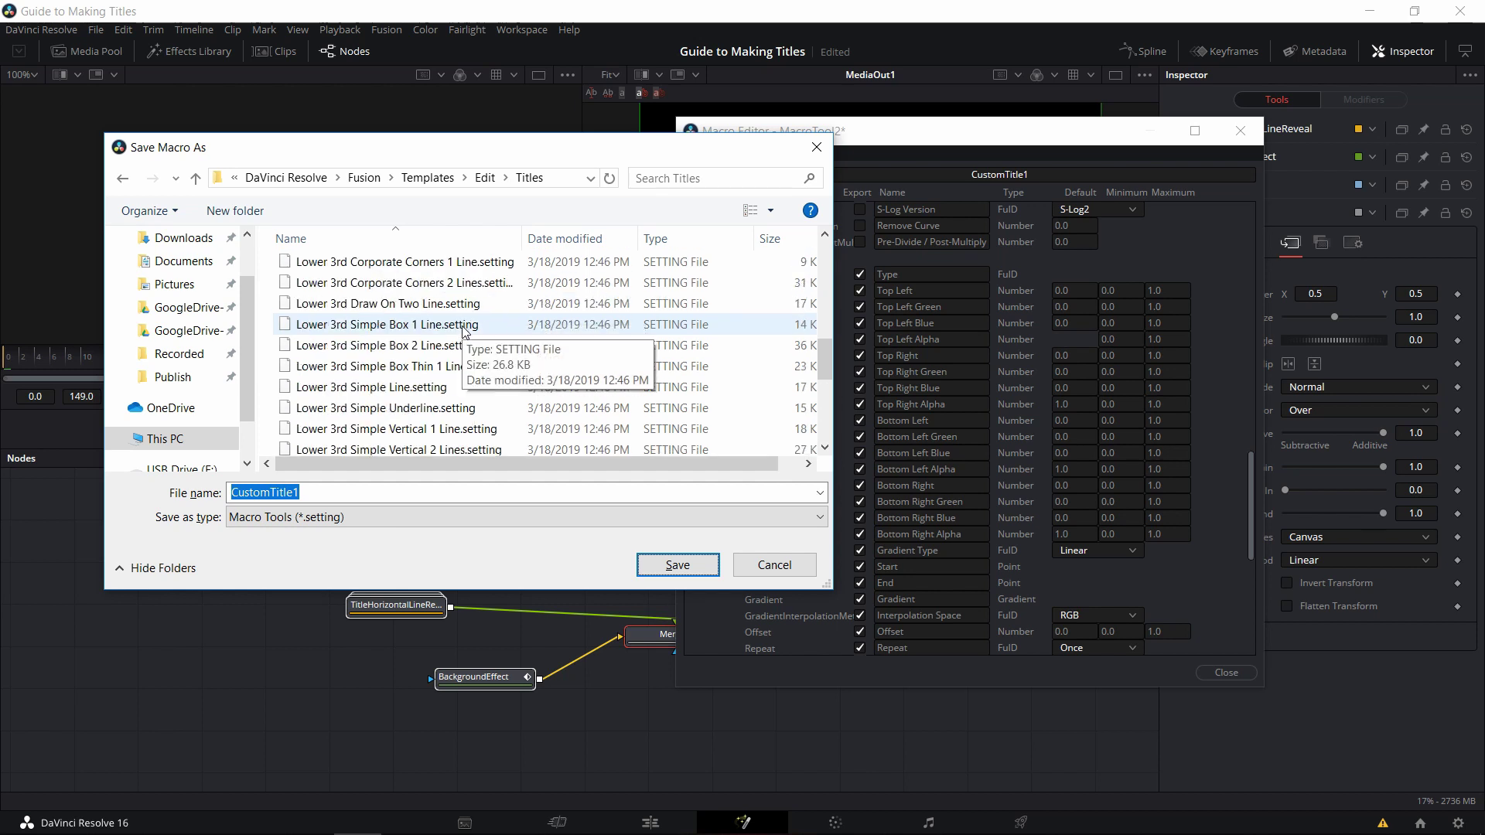
scroll(471, 341, "down", 4)
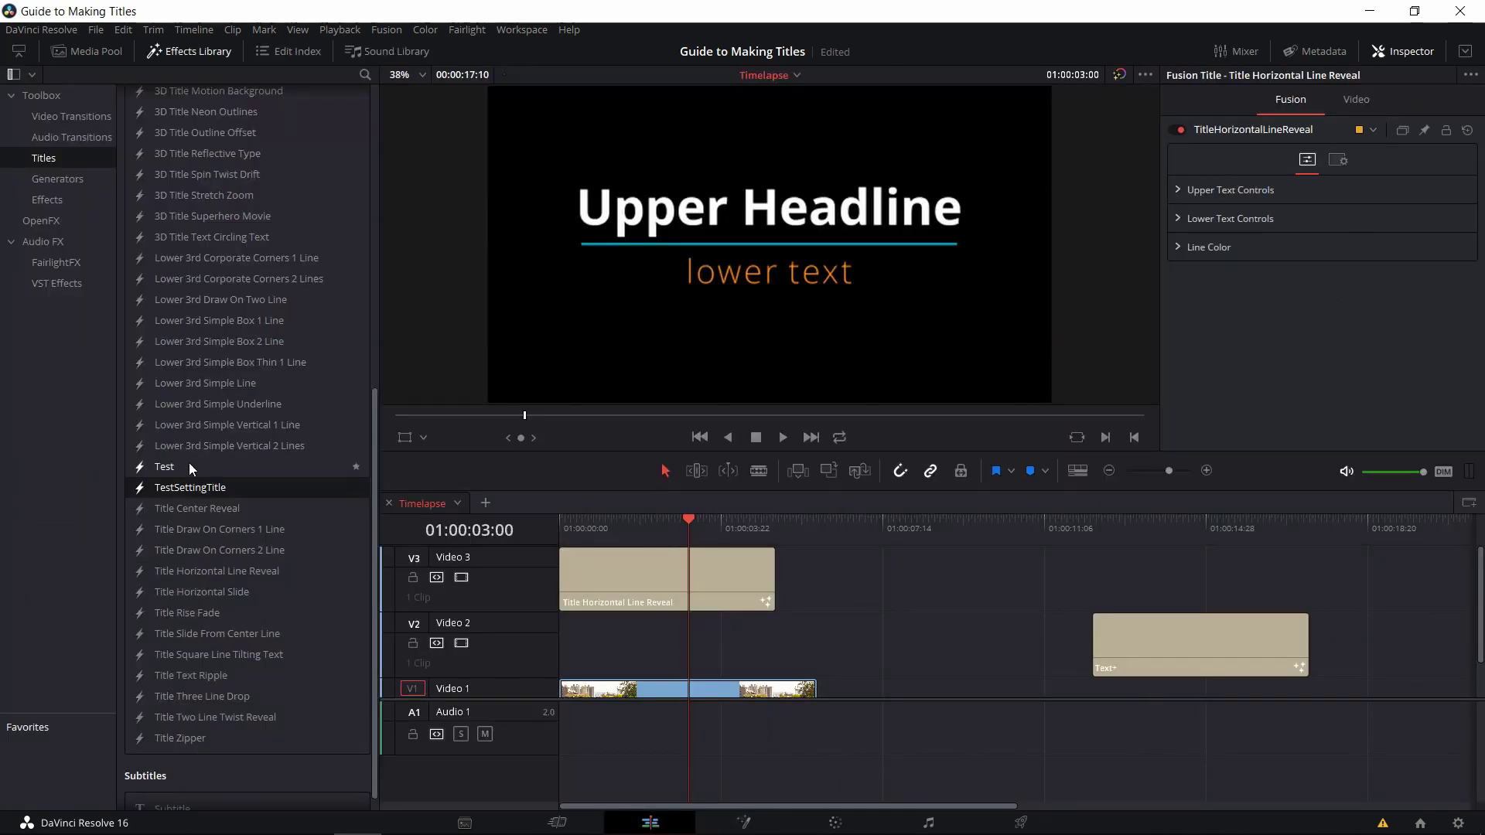
Place the Test title on Video 3 after the line-reveal clip and select it.
left_click_drag(189, 464, 884, 581)
left_click(887, 527)
left_click(934, 576)
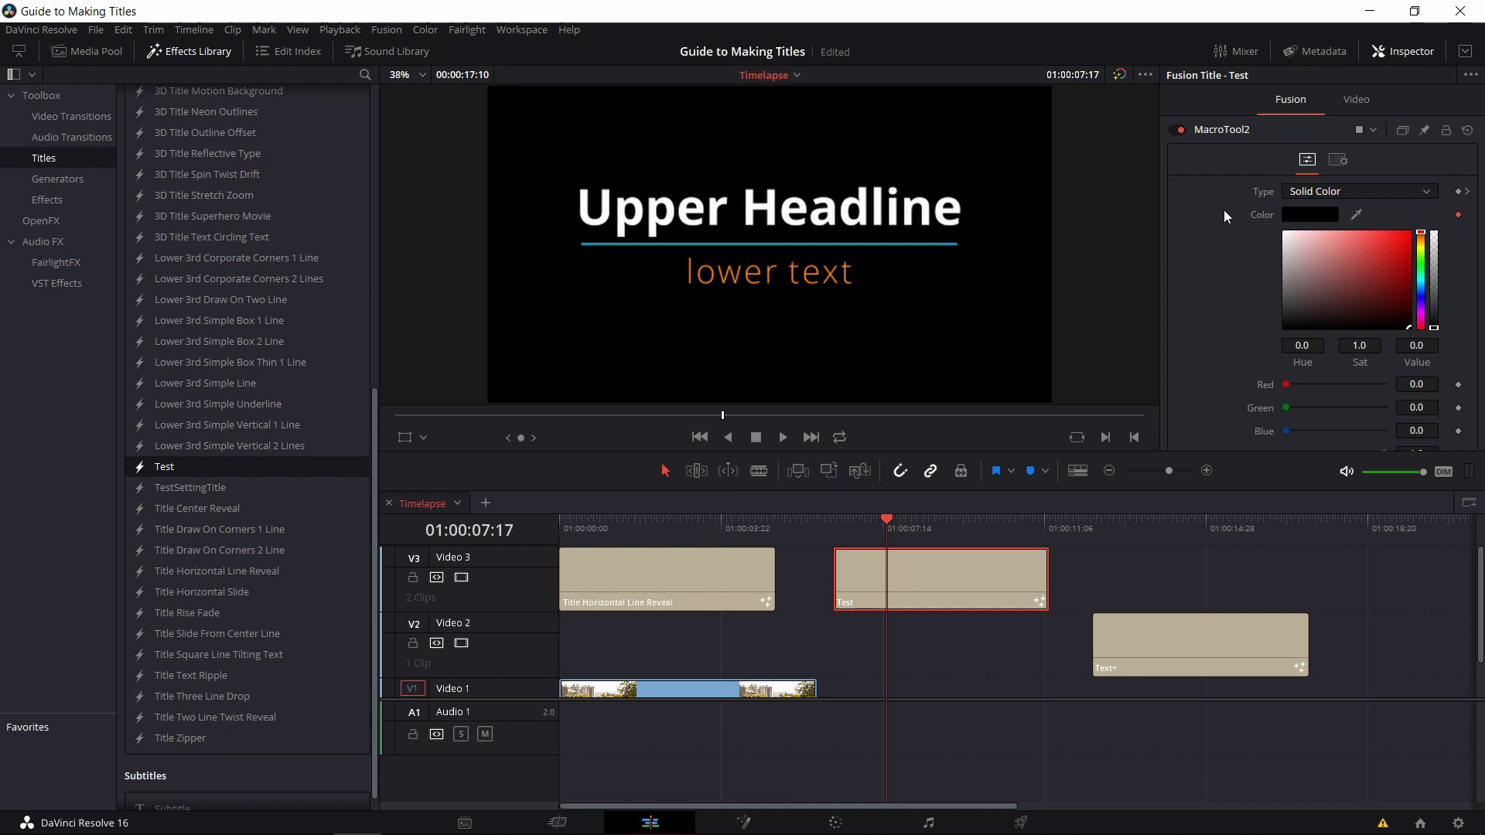
Enlarge the Inspector area and keep Solid Color as the Test title's background type.
left_click(1397, 52)
left_click(1396, 51)
left_click_drag(1334, 455, 1334, 508)
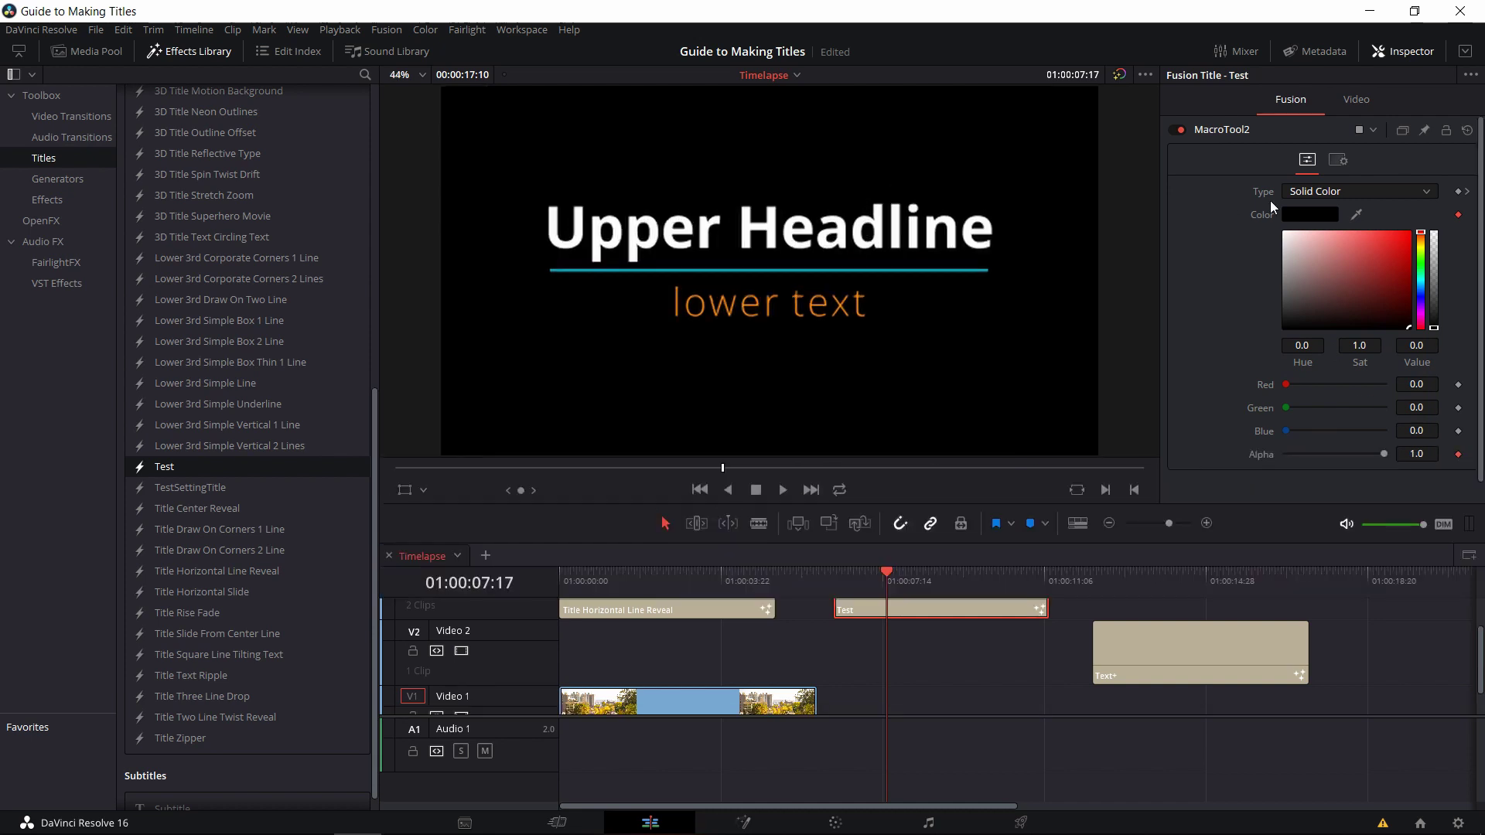
left_click(1372, 193)
left_click(1300, 209)
Select the Title Horizontal Line Reveal clip at 01:00:03:02 and open it in Fusion.
left_click(743, 823)
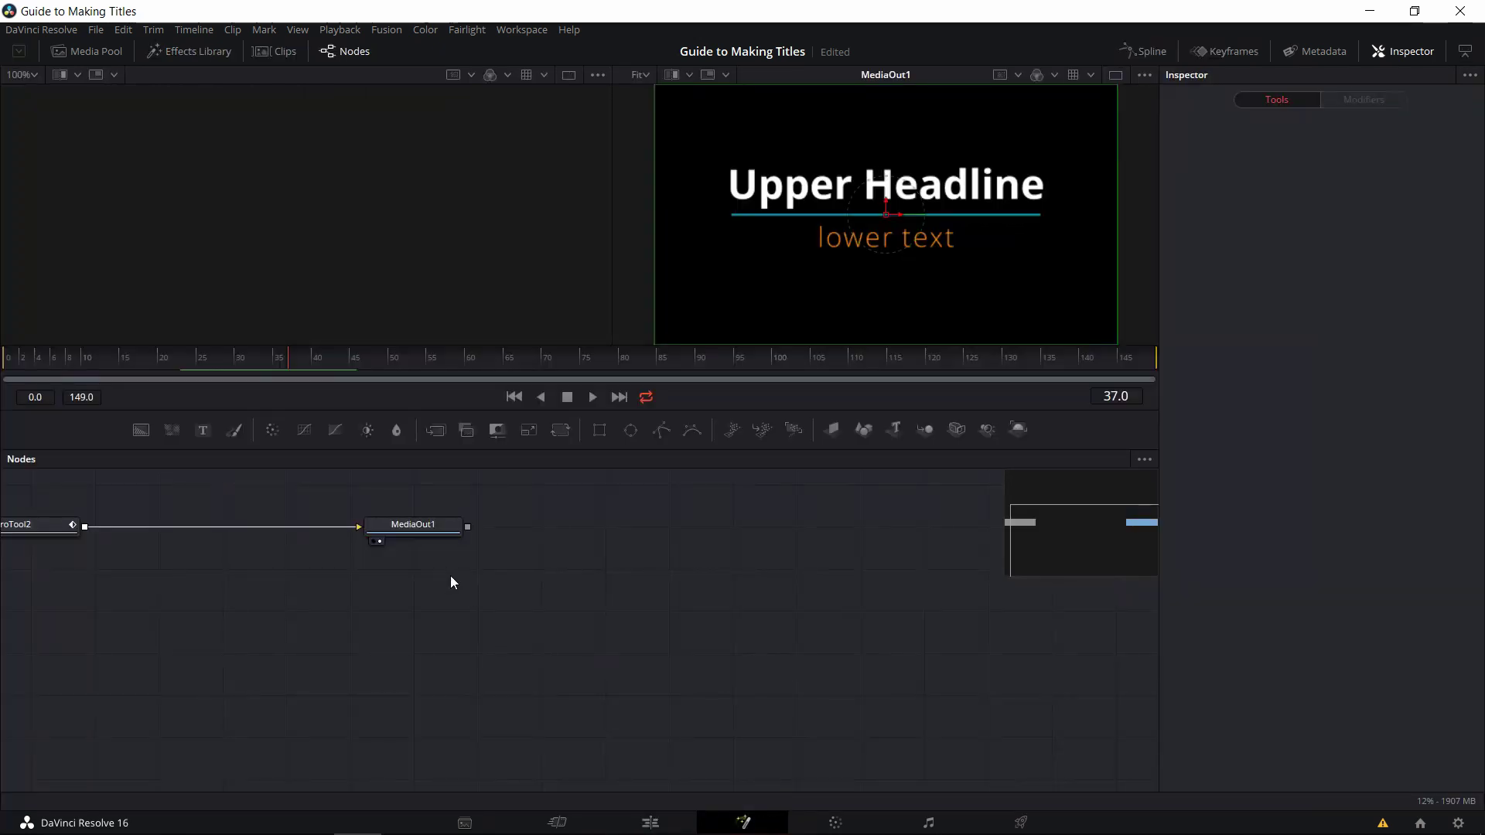
left_click(651, 822)
left_click(695, 614)
left_click(693, 577)
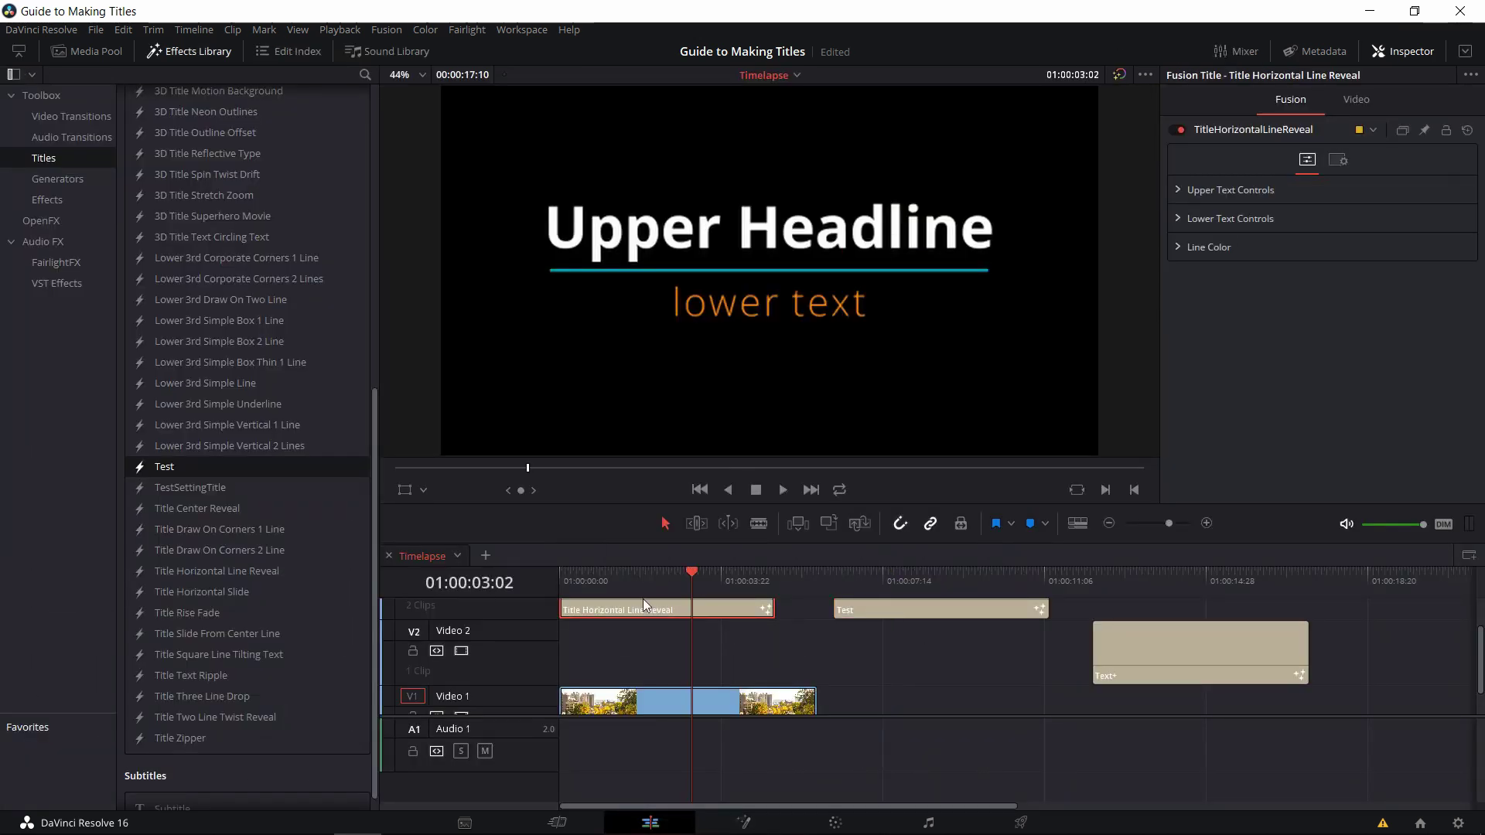
left_click(755, 824)
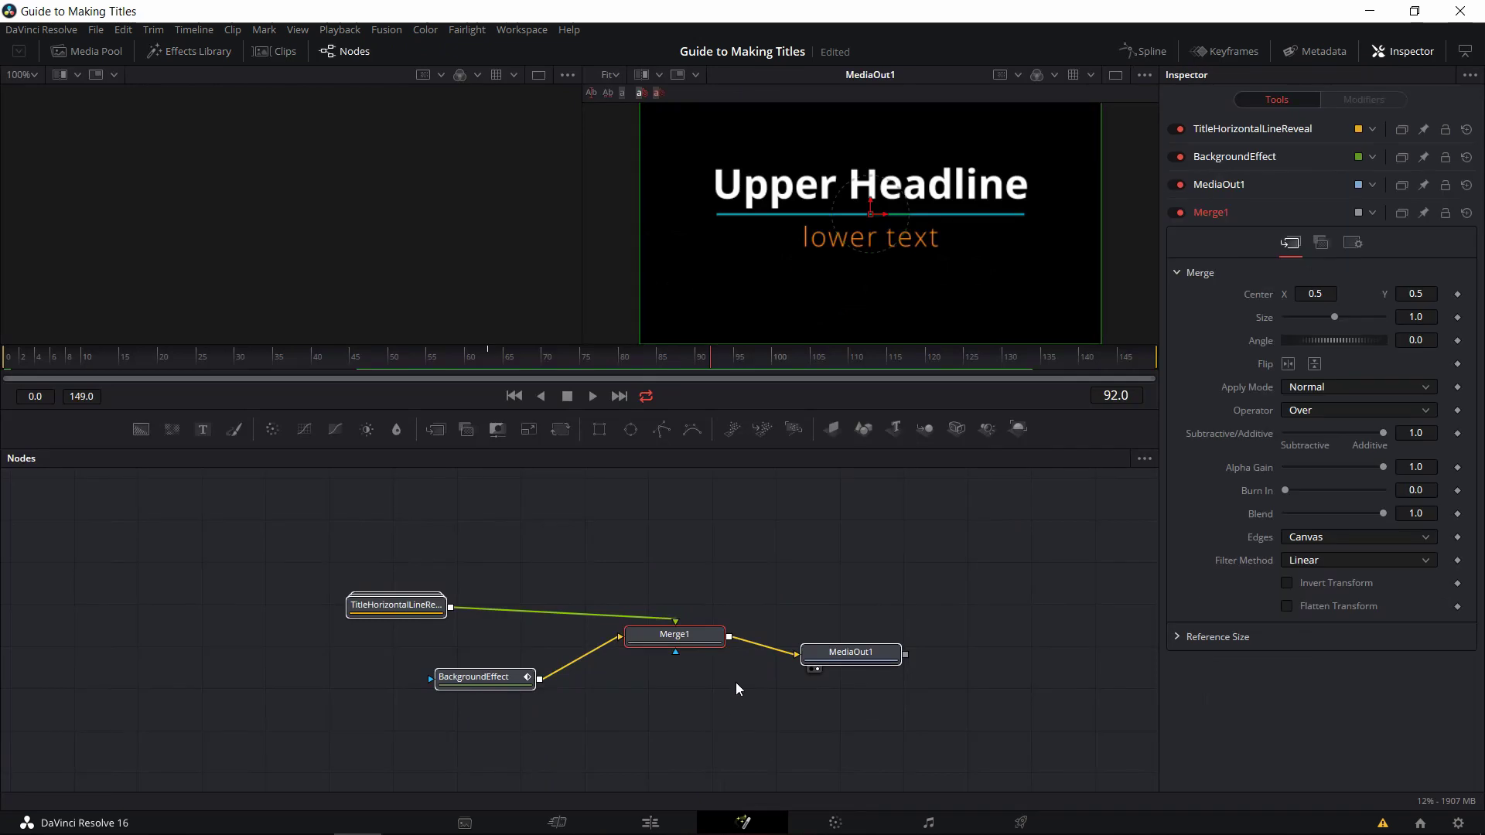
Recentre the node graph and bring up the TitleHorizontalLineReveal node's context menu.
left_click(736, 702)
left_click_drag(984, 723, 430, 530)
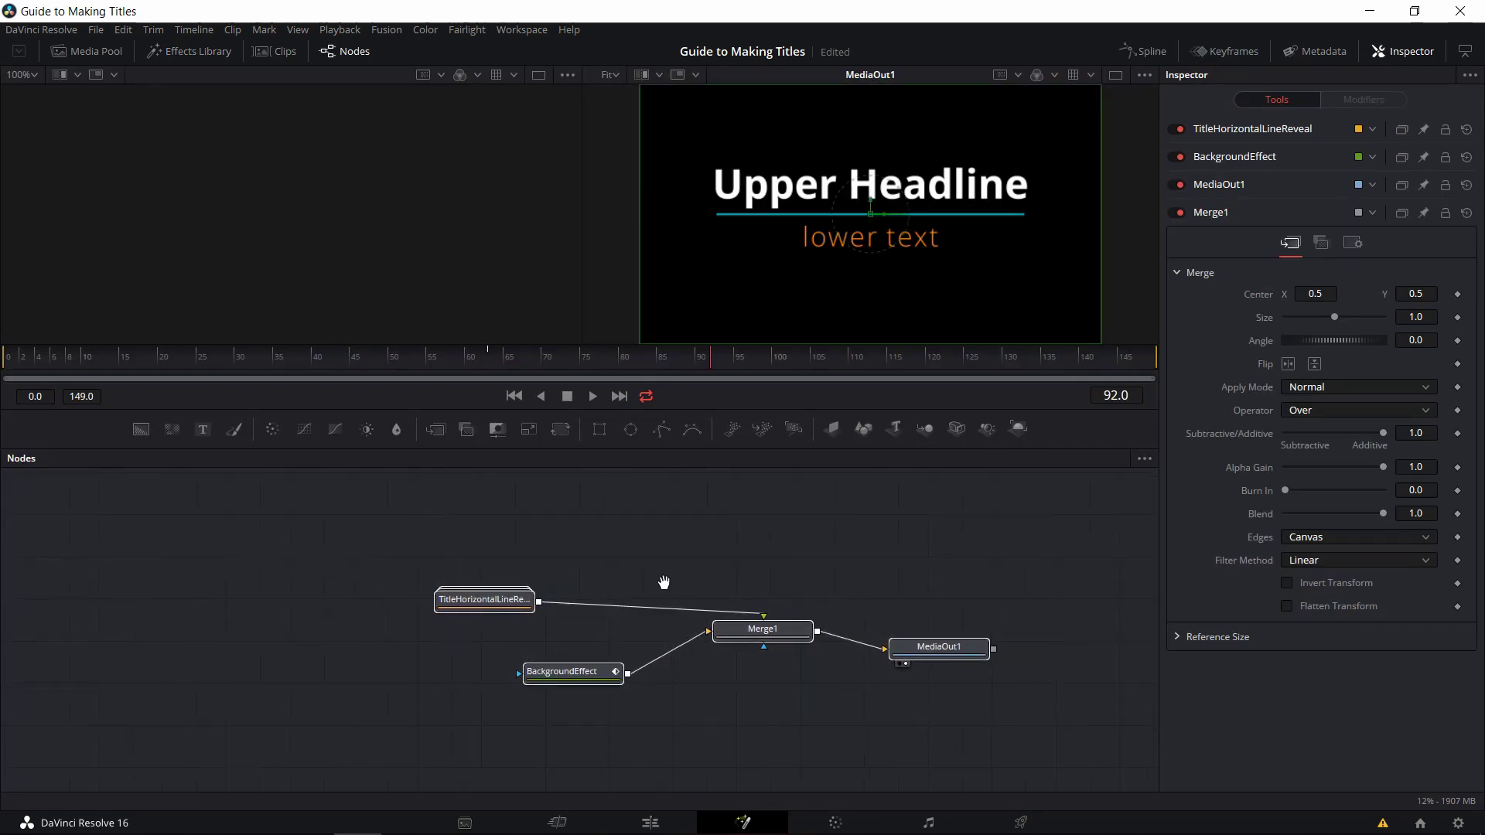
left_click_drag(663, 583, 533, 573)
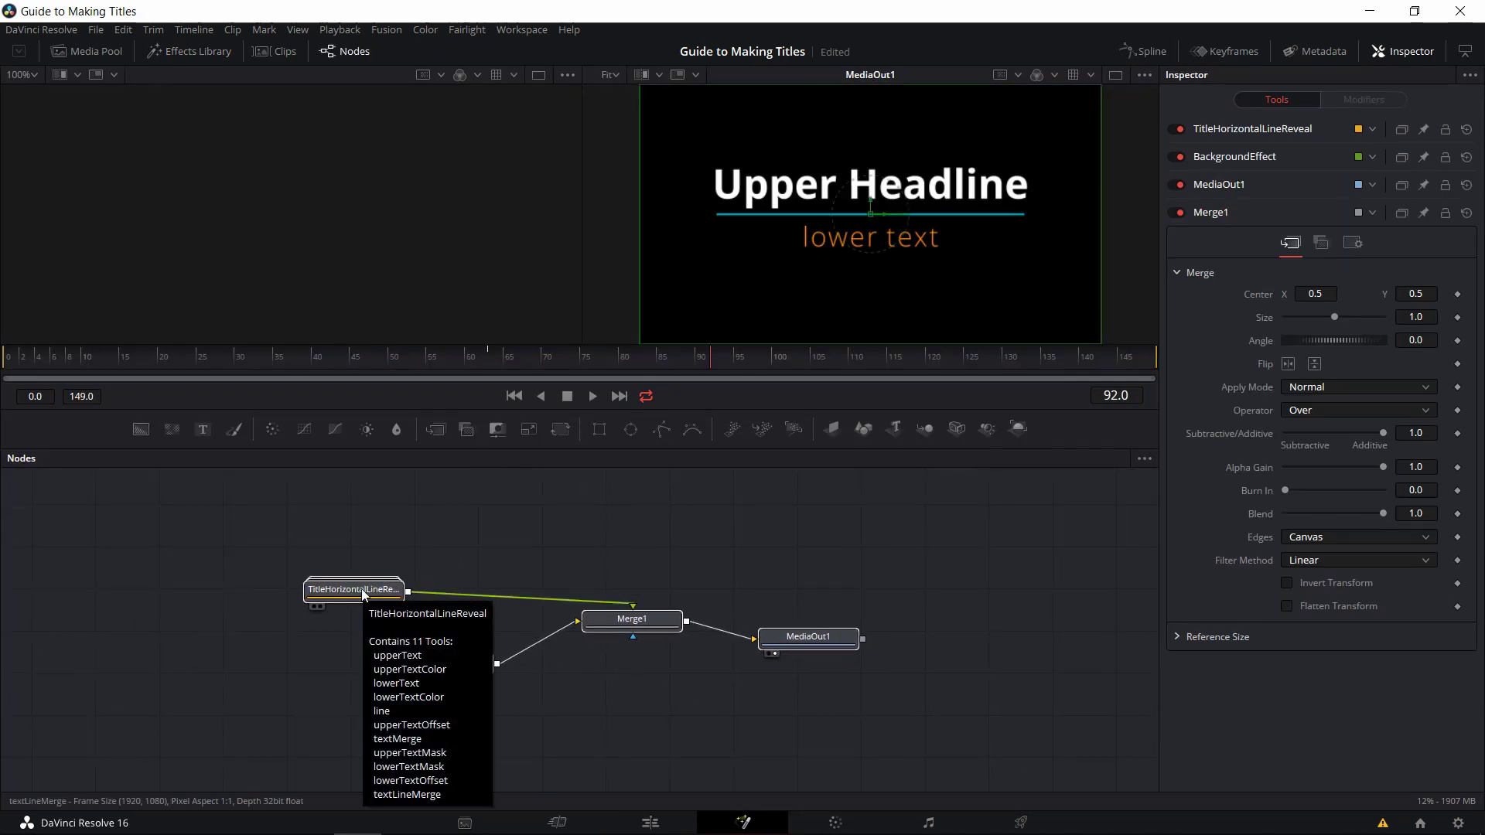
left_click(362, 592)
right_click(362, 587)
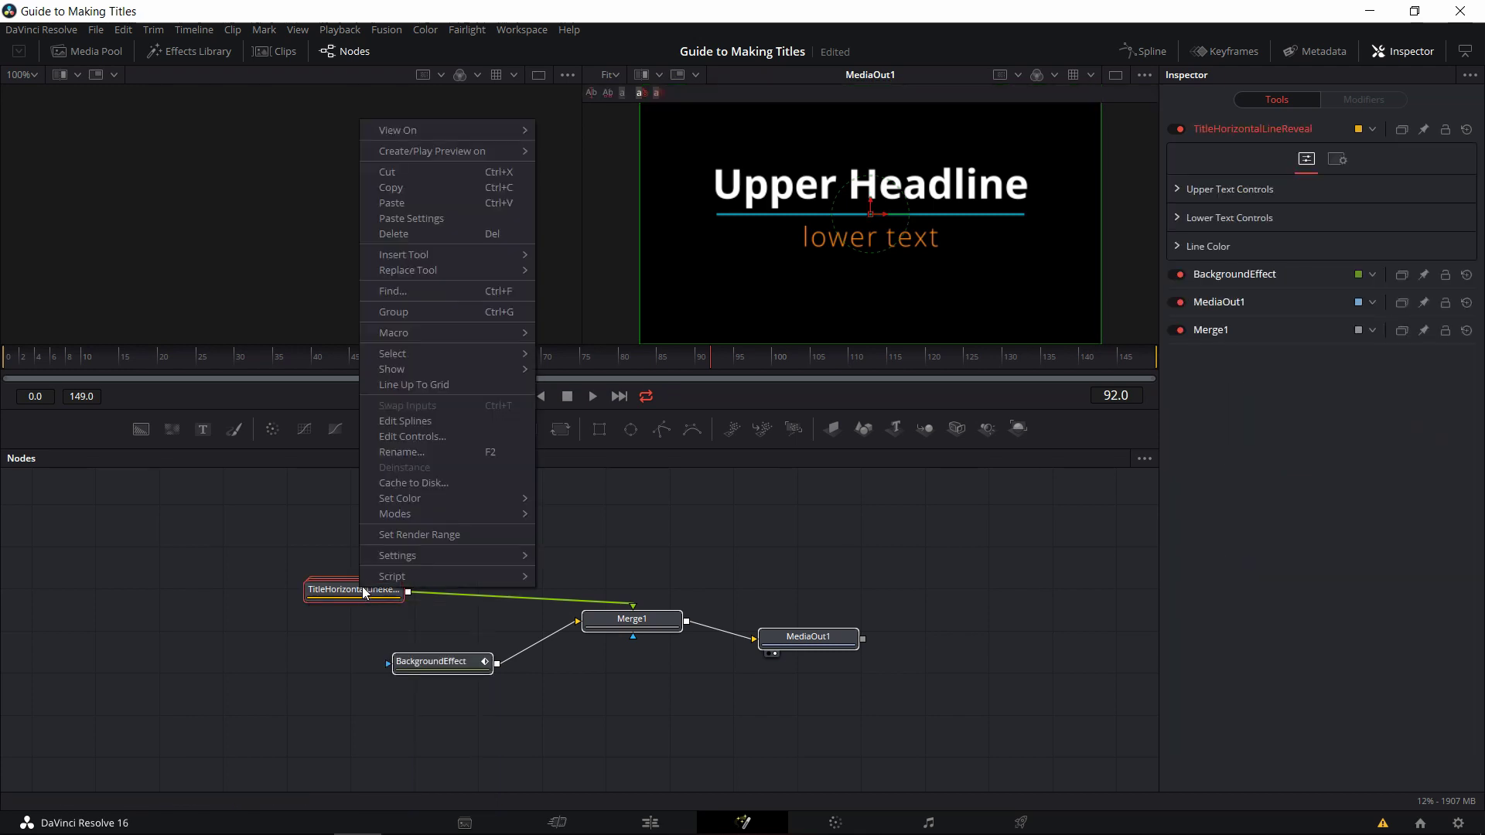
Save the node's settings to a file named TitleHorizontalLineReveal_Modified.
mouse_move(434, 499)
mouse_move(442, 559)
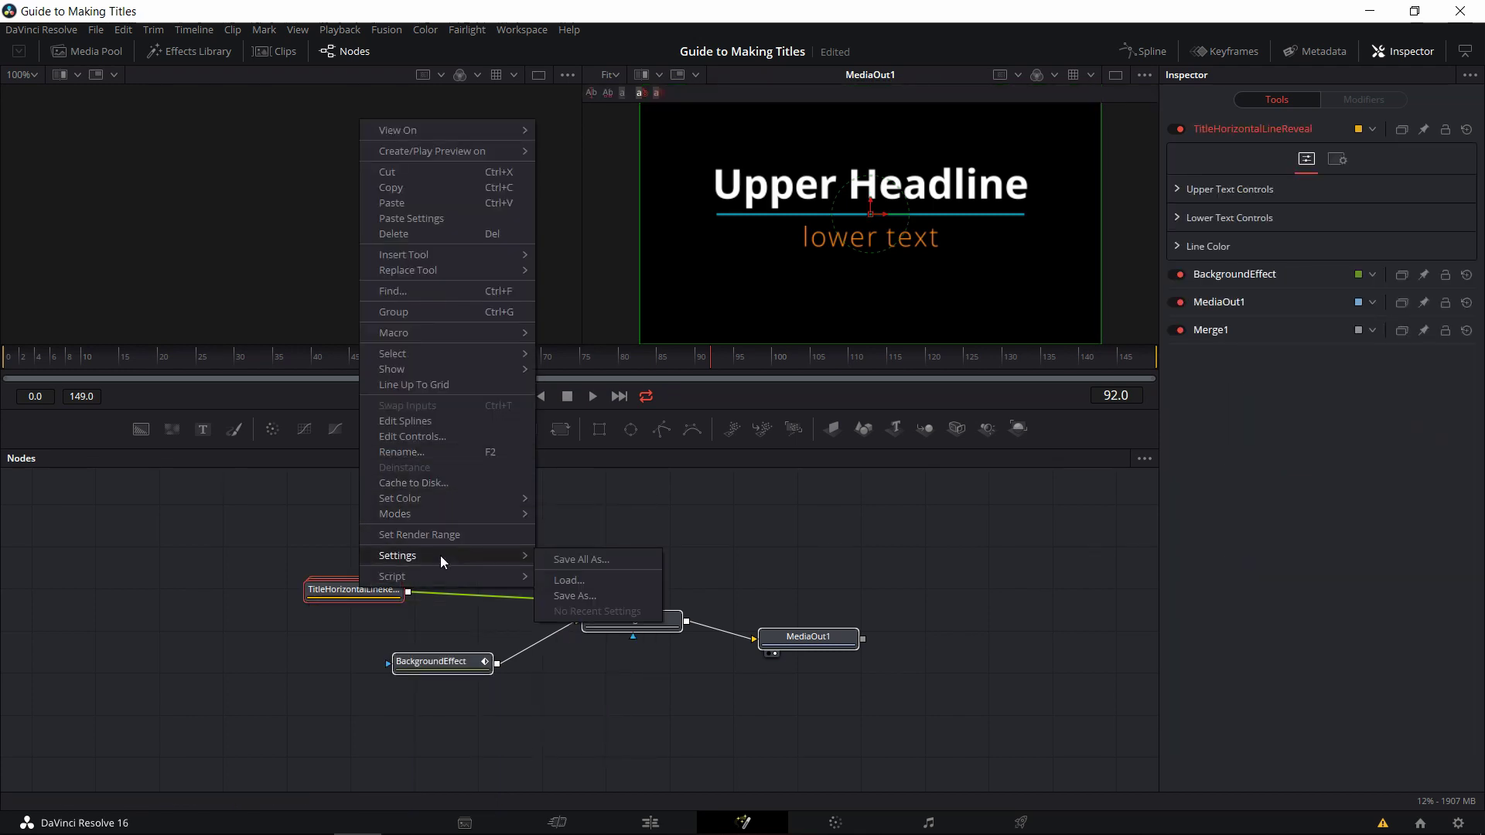
left_click(619, 592)
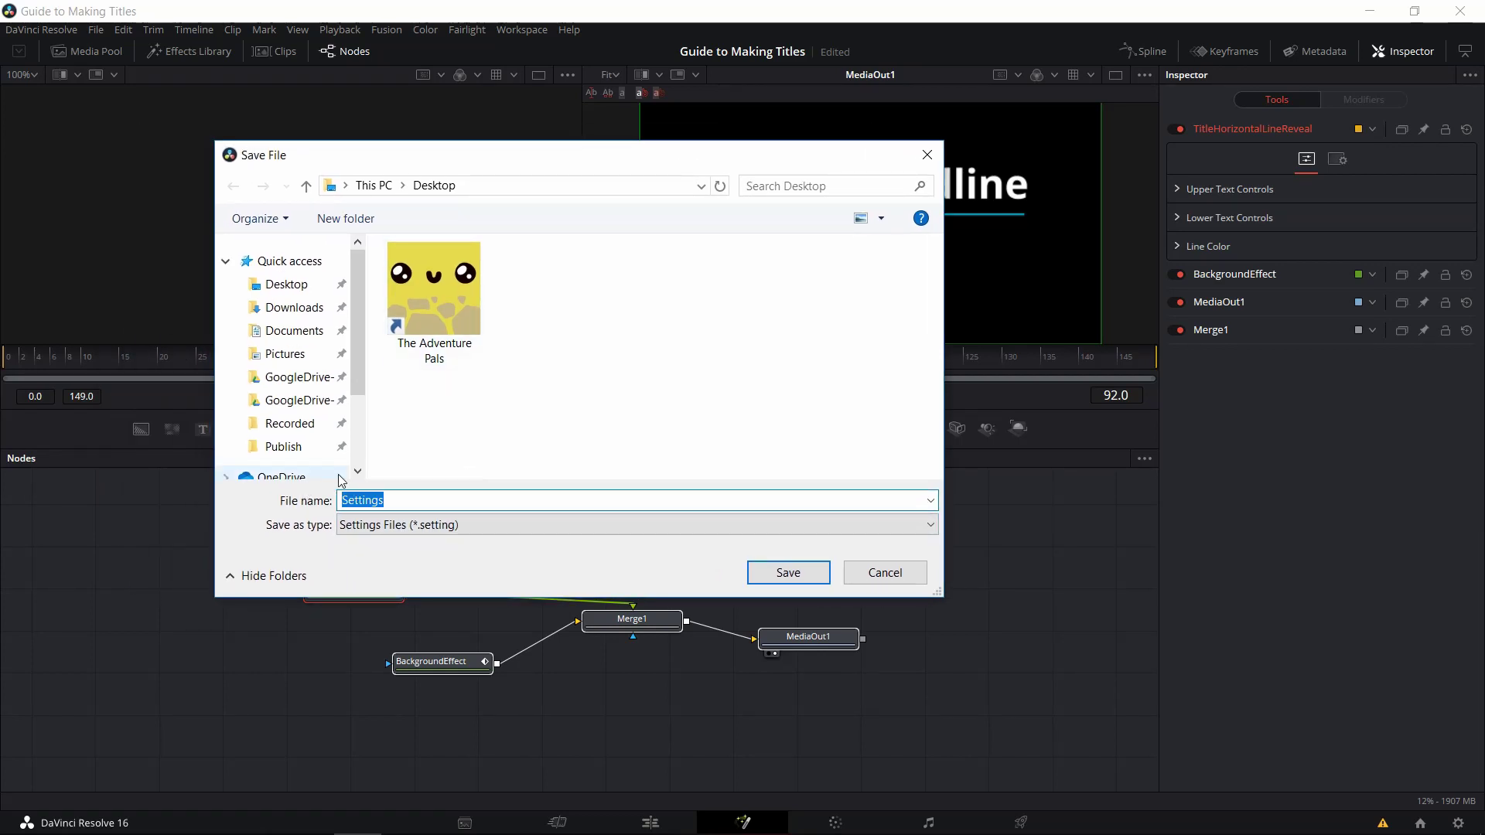
type("TitleHorizontalLineReveal_Modifie")
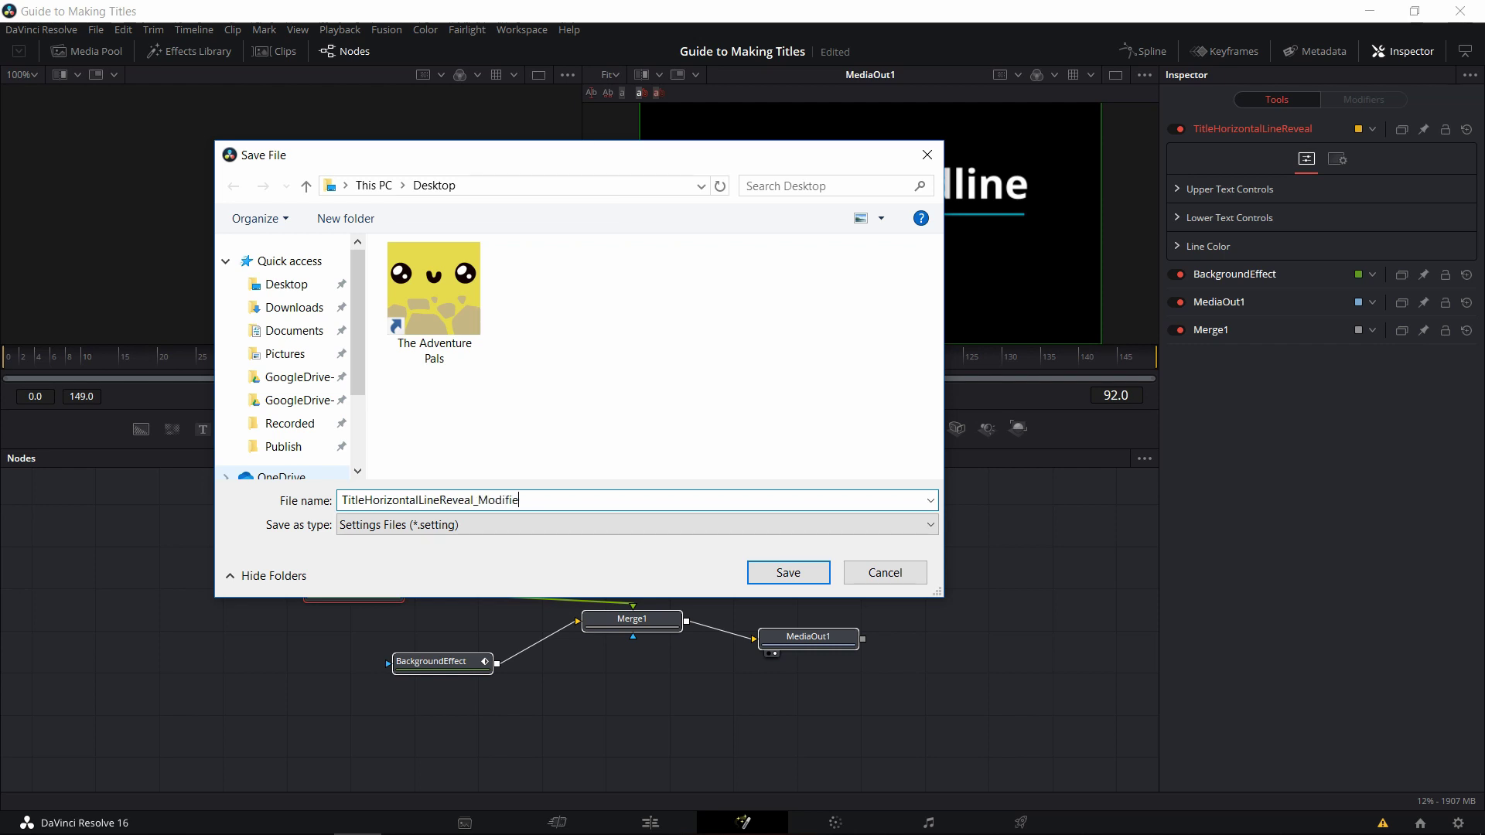
type("d")
Copy the Titles folder path from File Explorer and paste it into the Save File location.
key("alt+Tab")
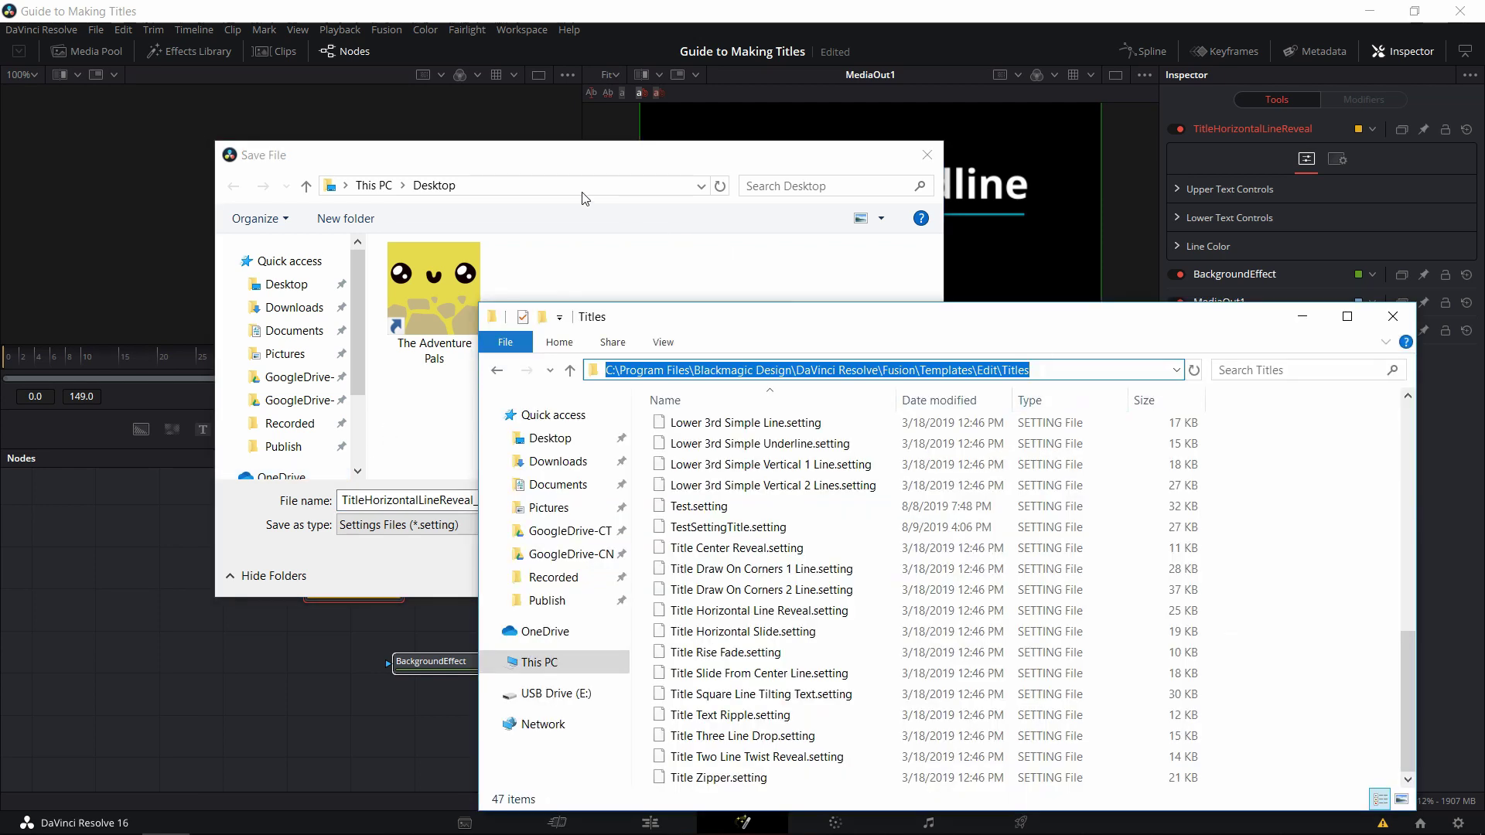
key("ctrl+c")
key("alt+Tab")
left_click(494, 153)
key("ctrl+v")
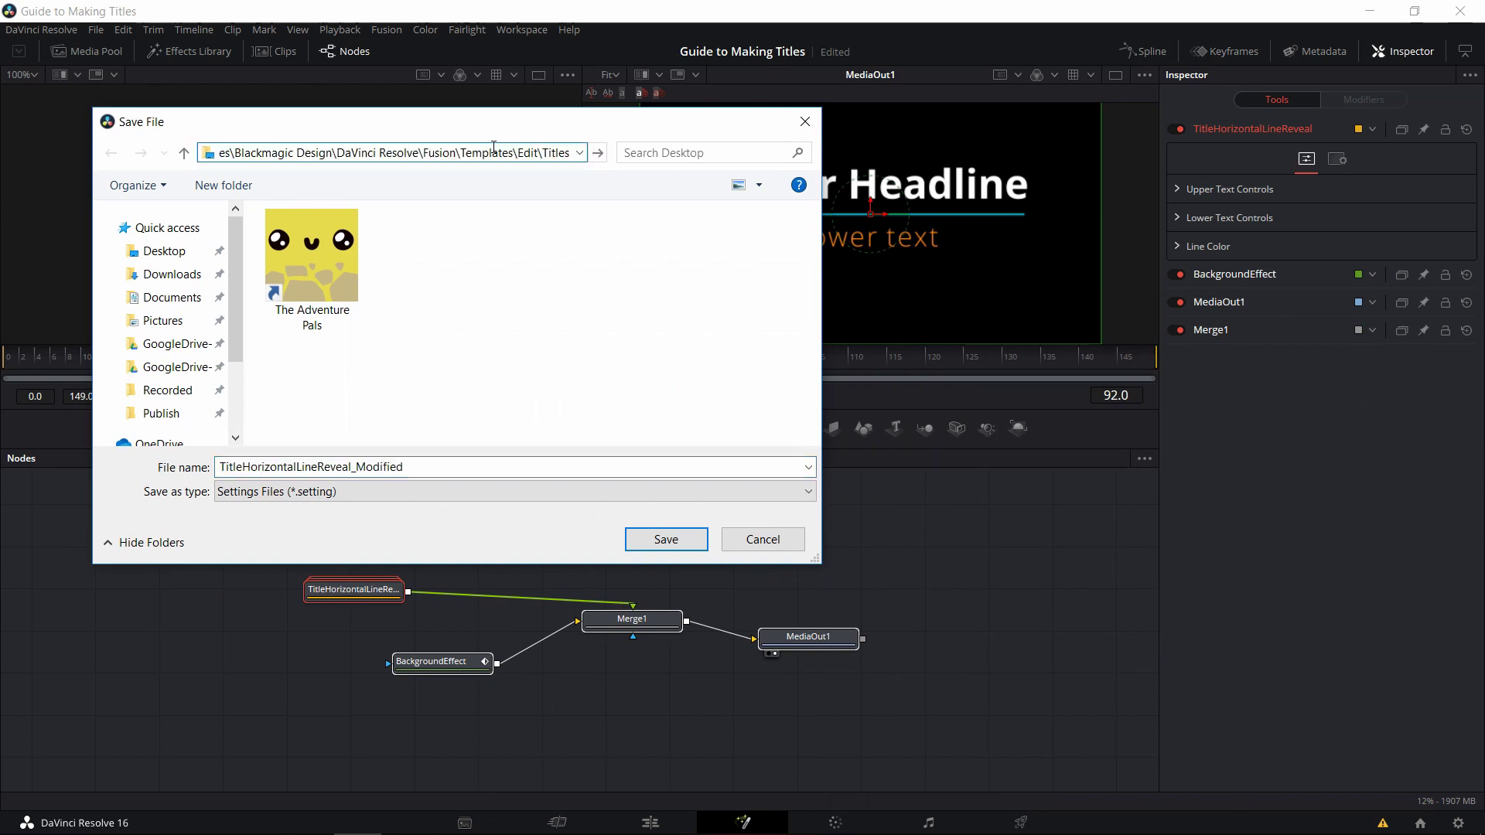
key("Return")
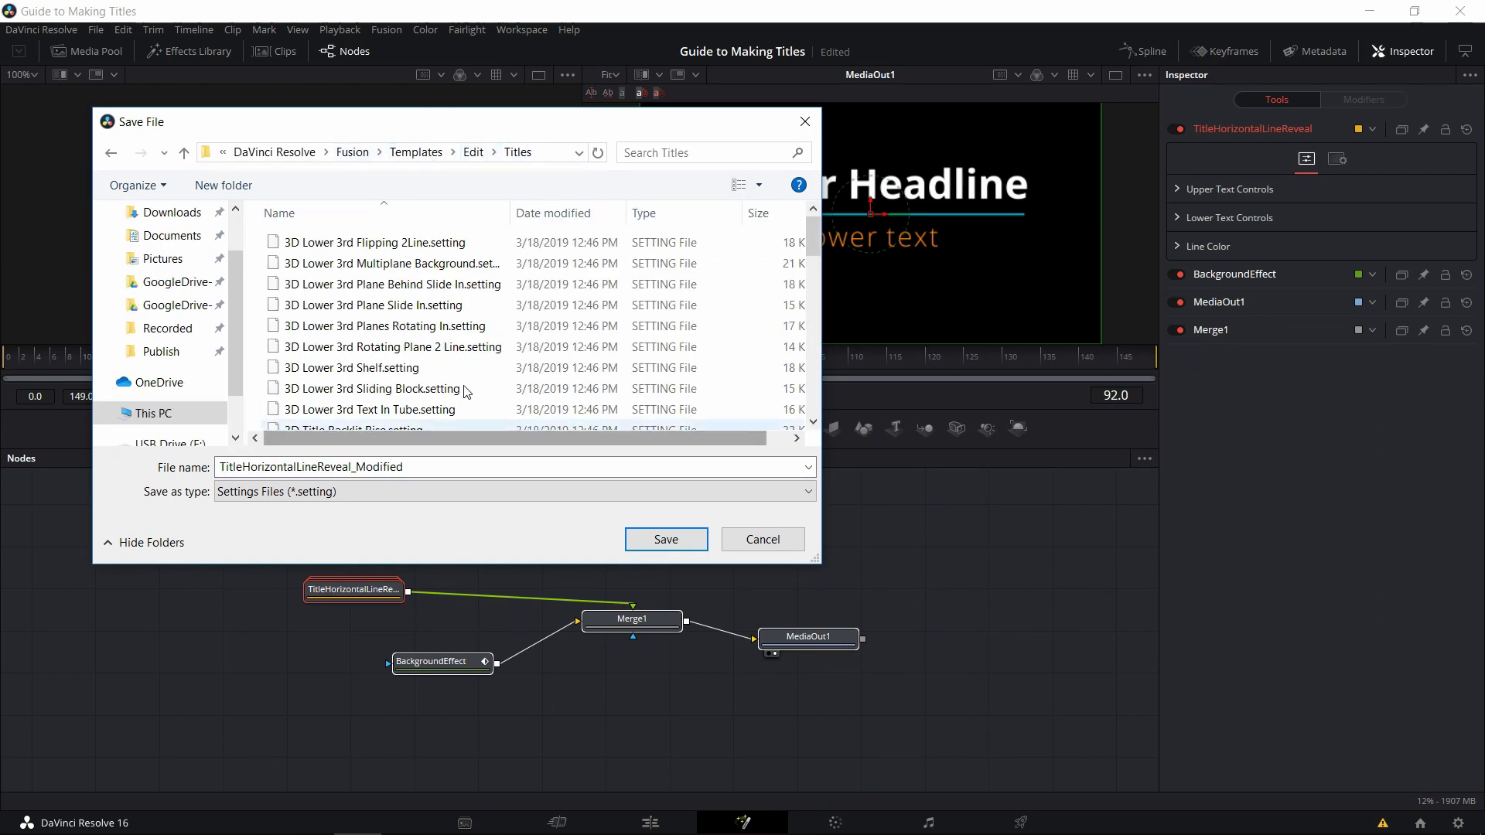
scroll(467, 391, "down", 10)
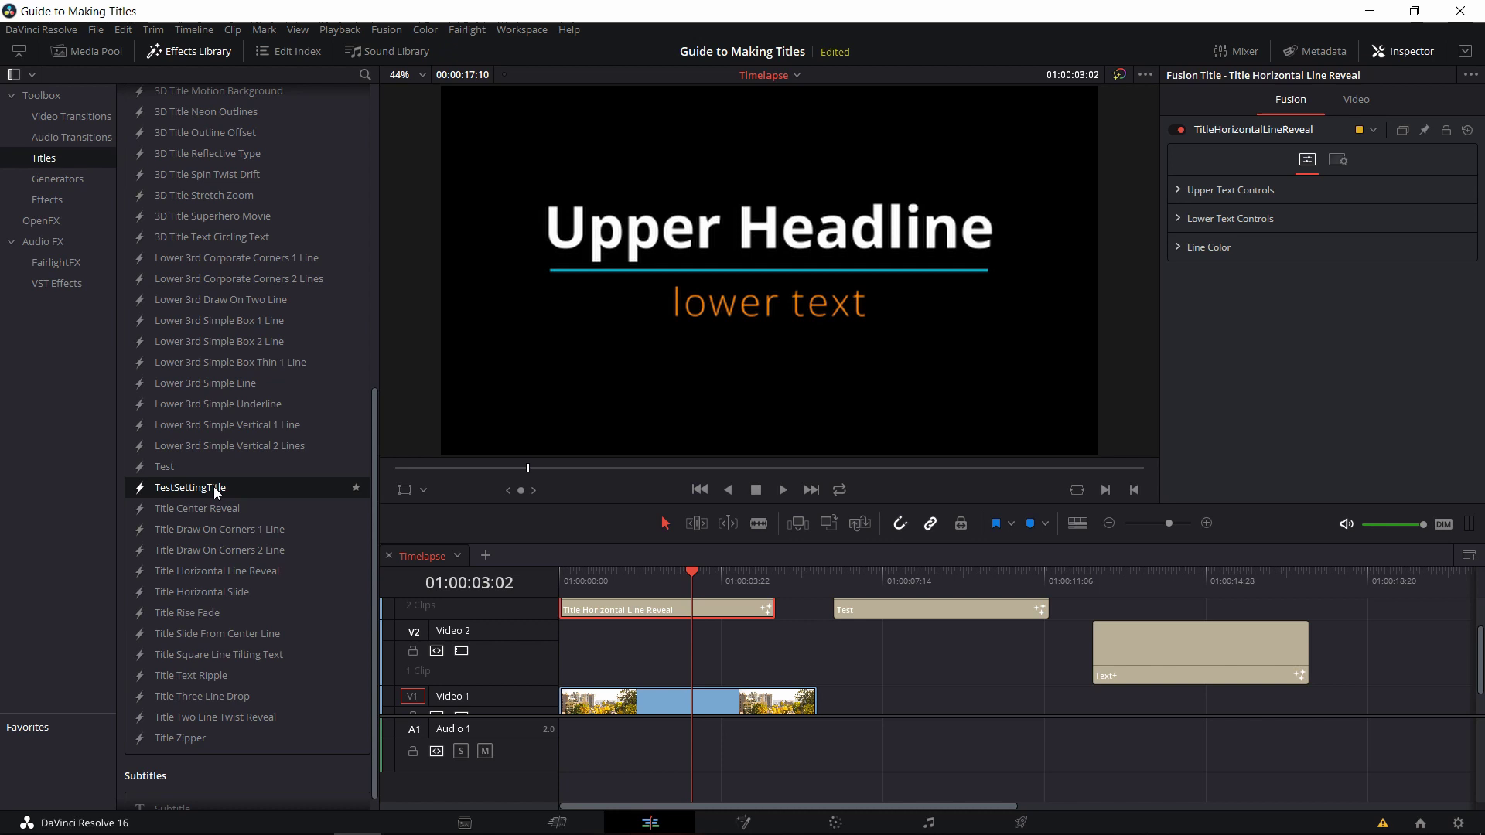
Place TestSettingTitle on Video 2 below the Test clip and select it.
left_click_drag(215, 492, 850, 658)
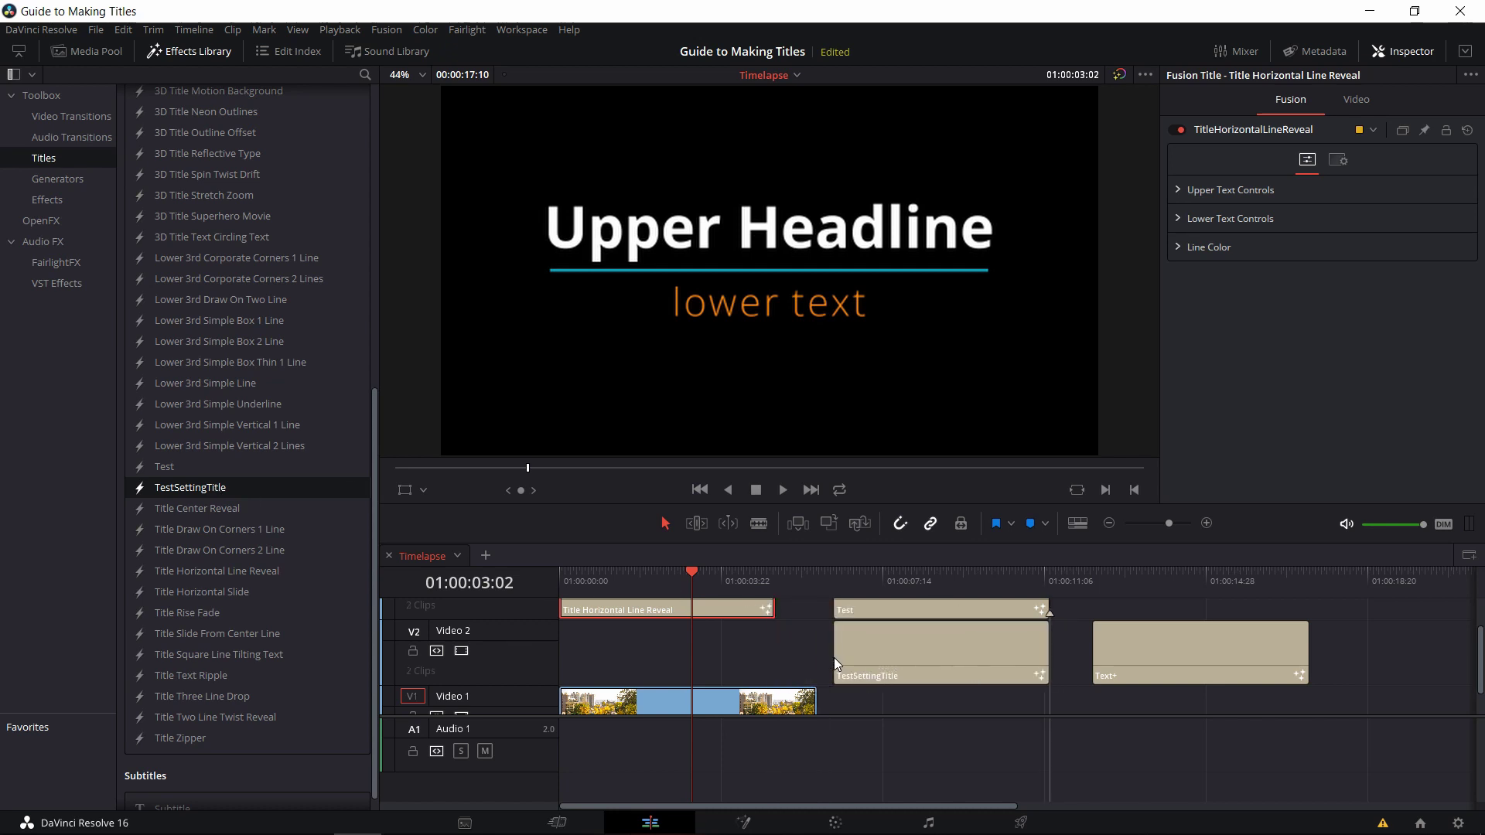
left_click(873, 578)
left_click(912, 645)
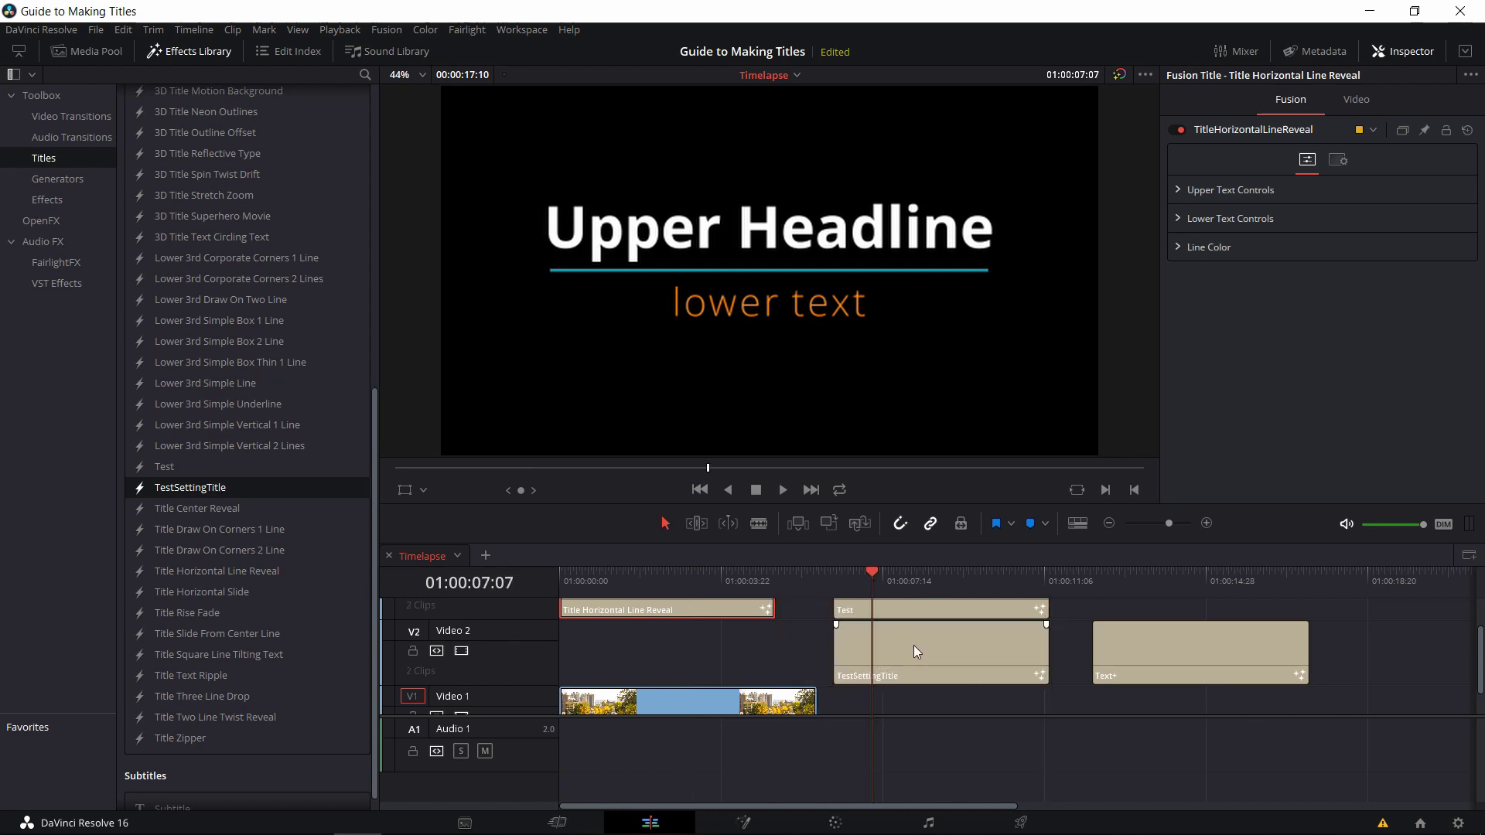
Check the upper text settings, then remove the Test clip from the timeline.
left_click(1181, 189)
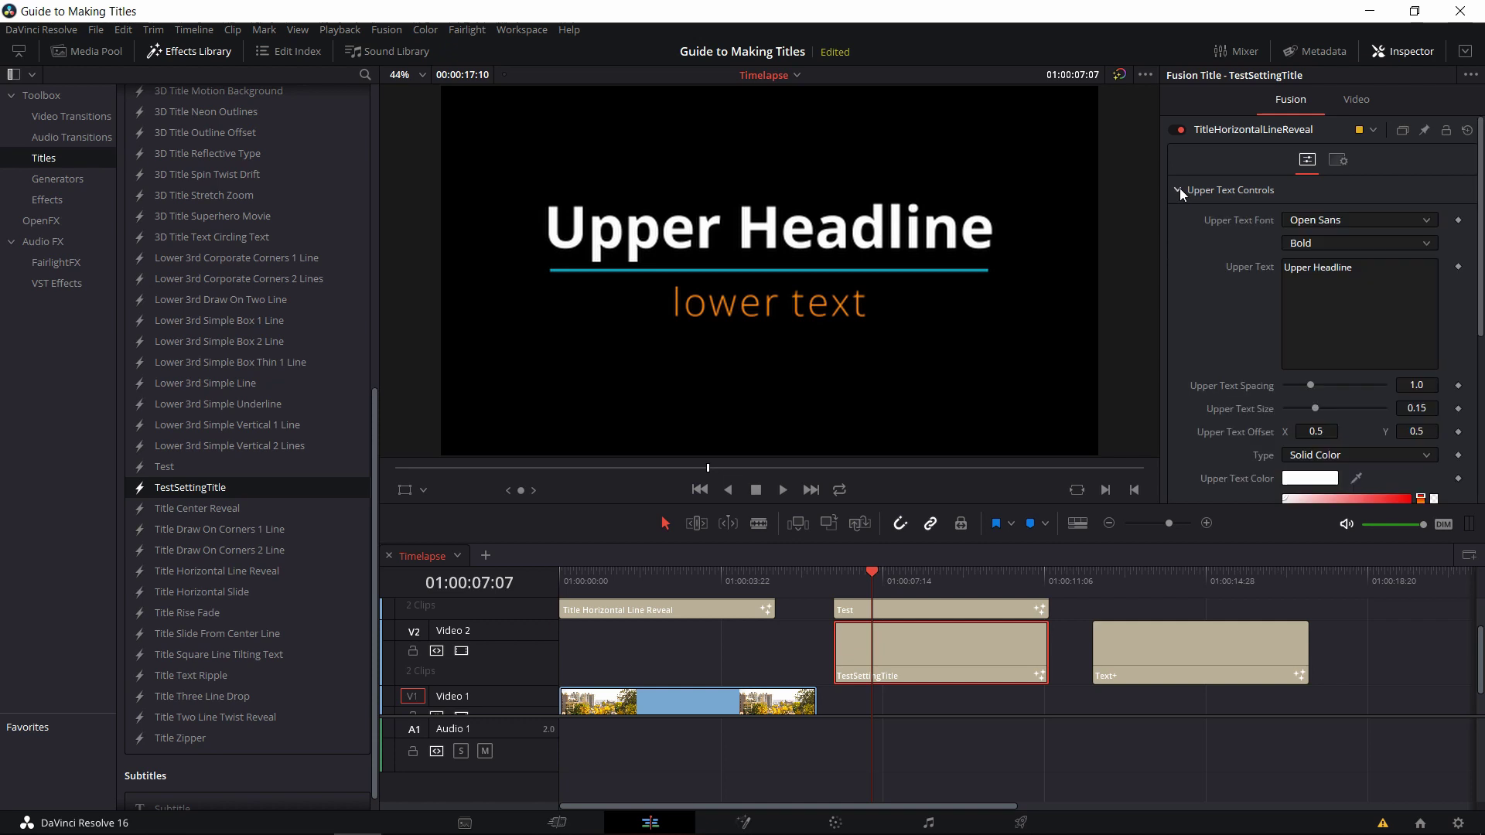
left_click(1180, 189)
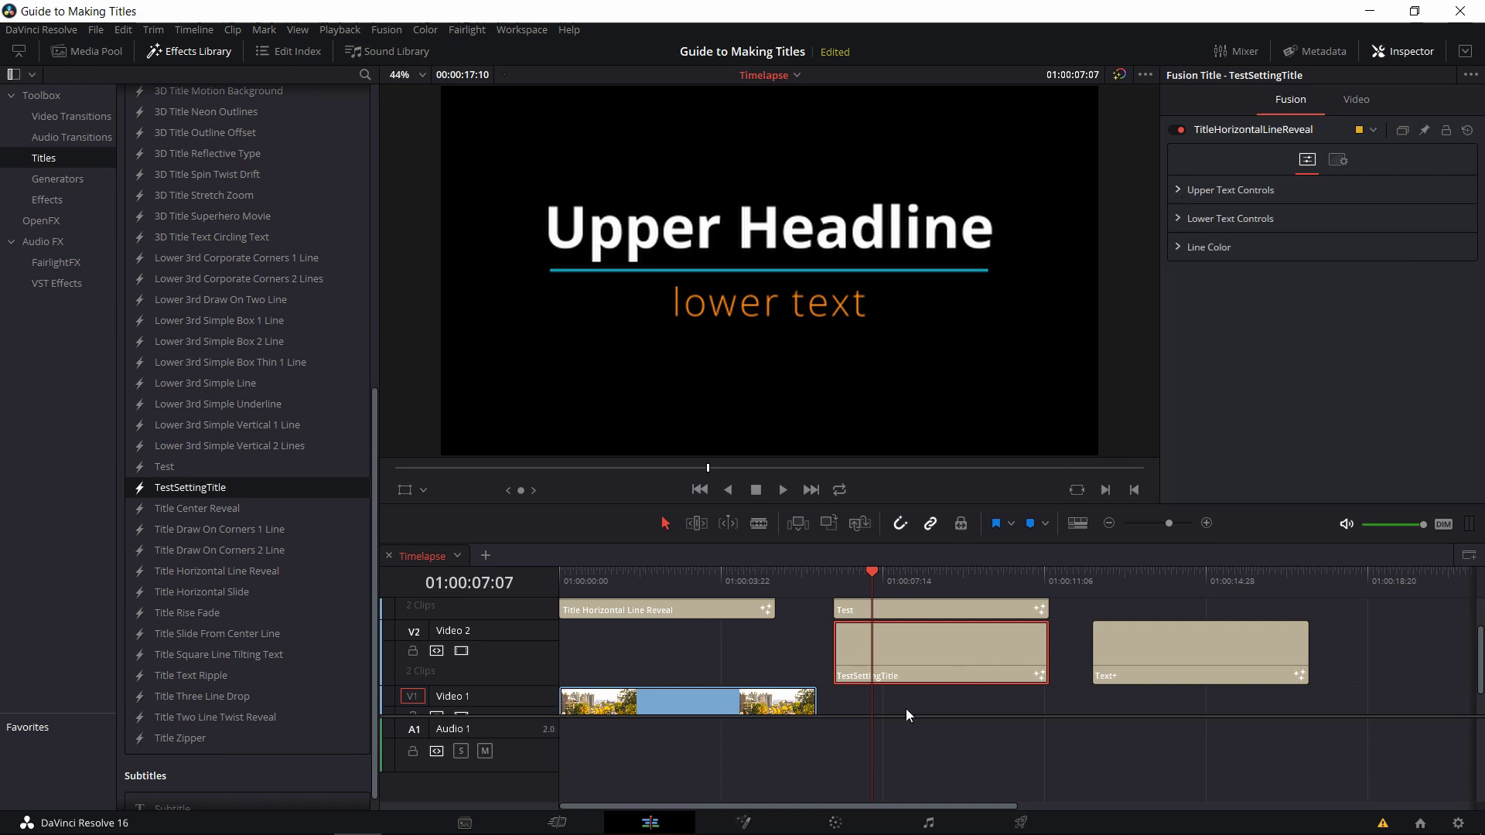
key("ctrl+z")
In TestSettingTitle's Fusion graph, unlink the title node from MediaOut1 and feed Merge1 into MediaOut1.
left_click(764, 820)
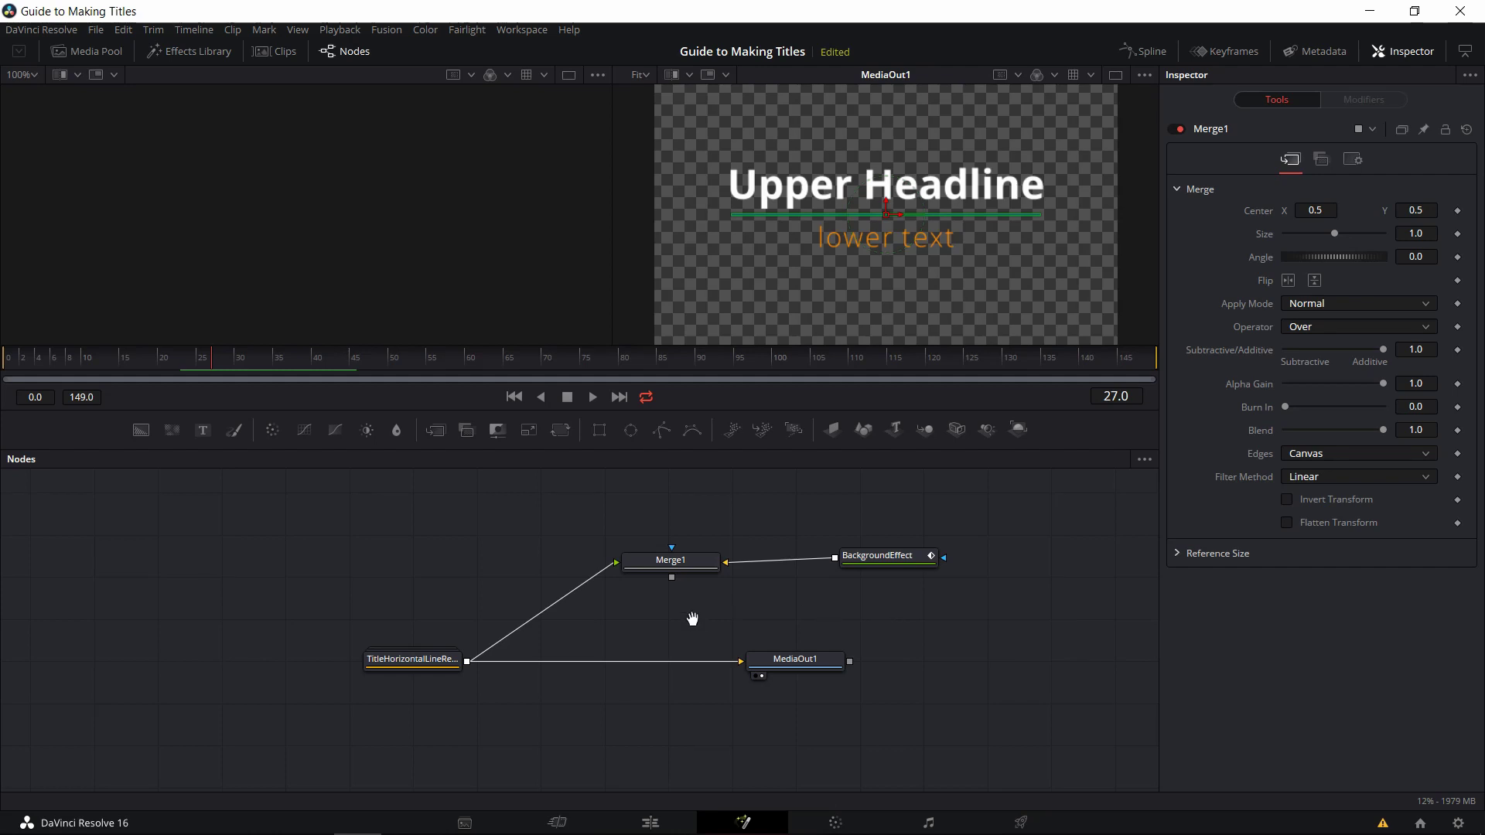
left_click_drag(693, 619, 730, 648)
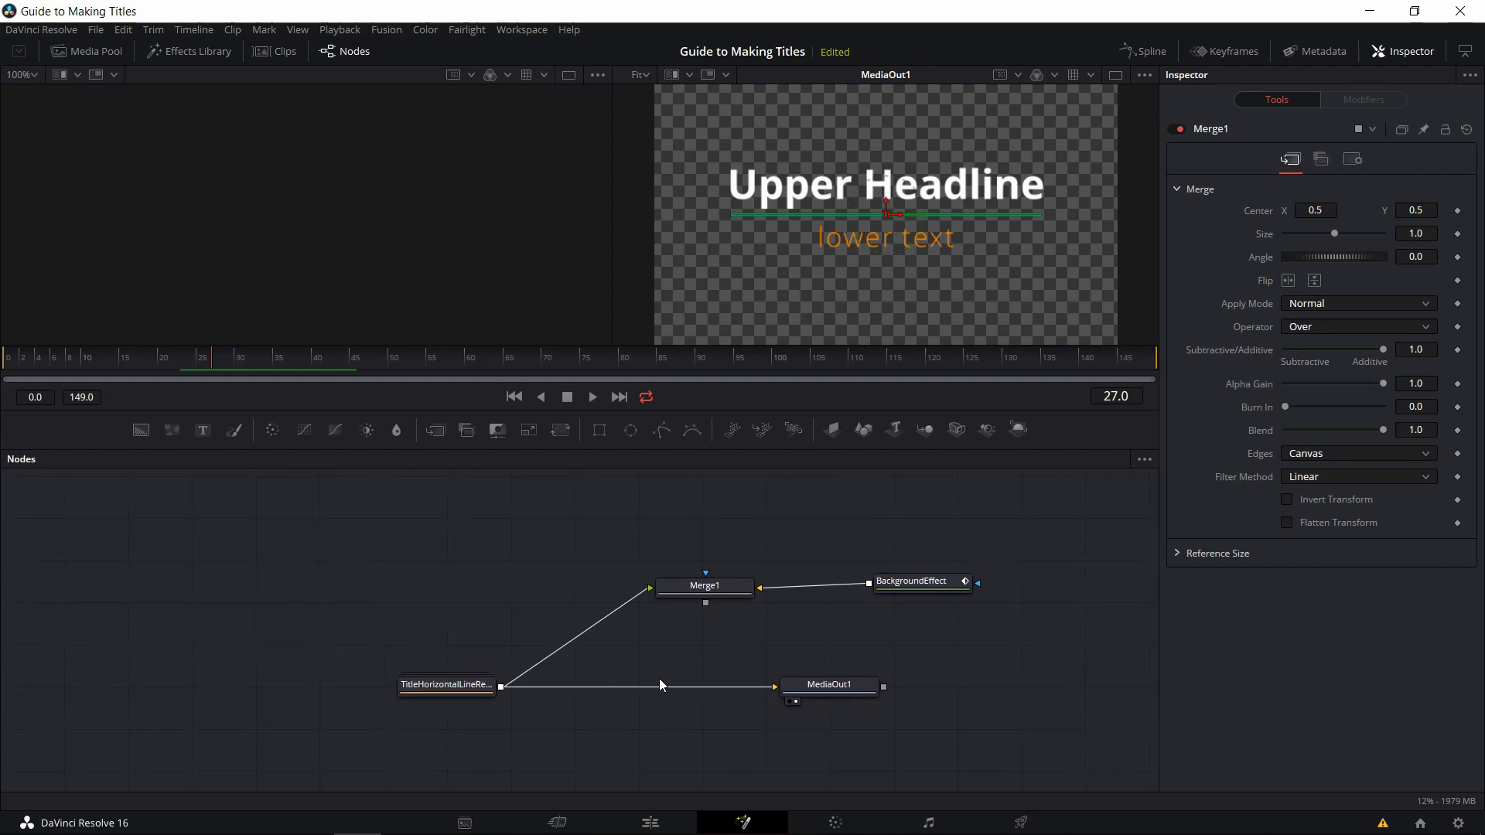
mouse_move(465, 683)
left_mouse_down()
mouse_move(510, 661)
mouse_move(492, 673)
left_mouse_up()
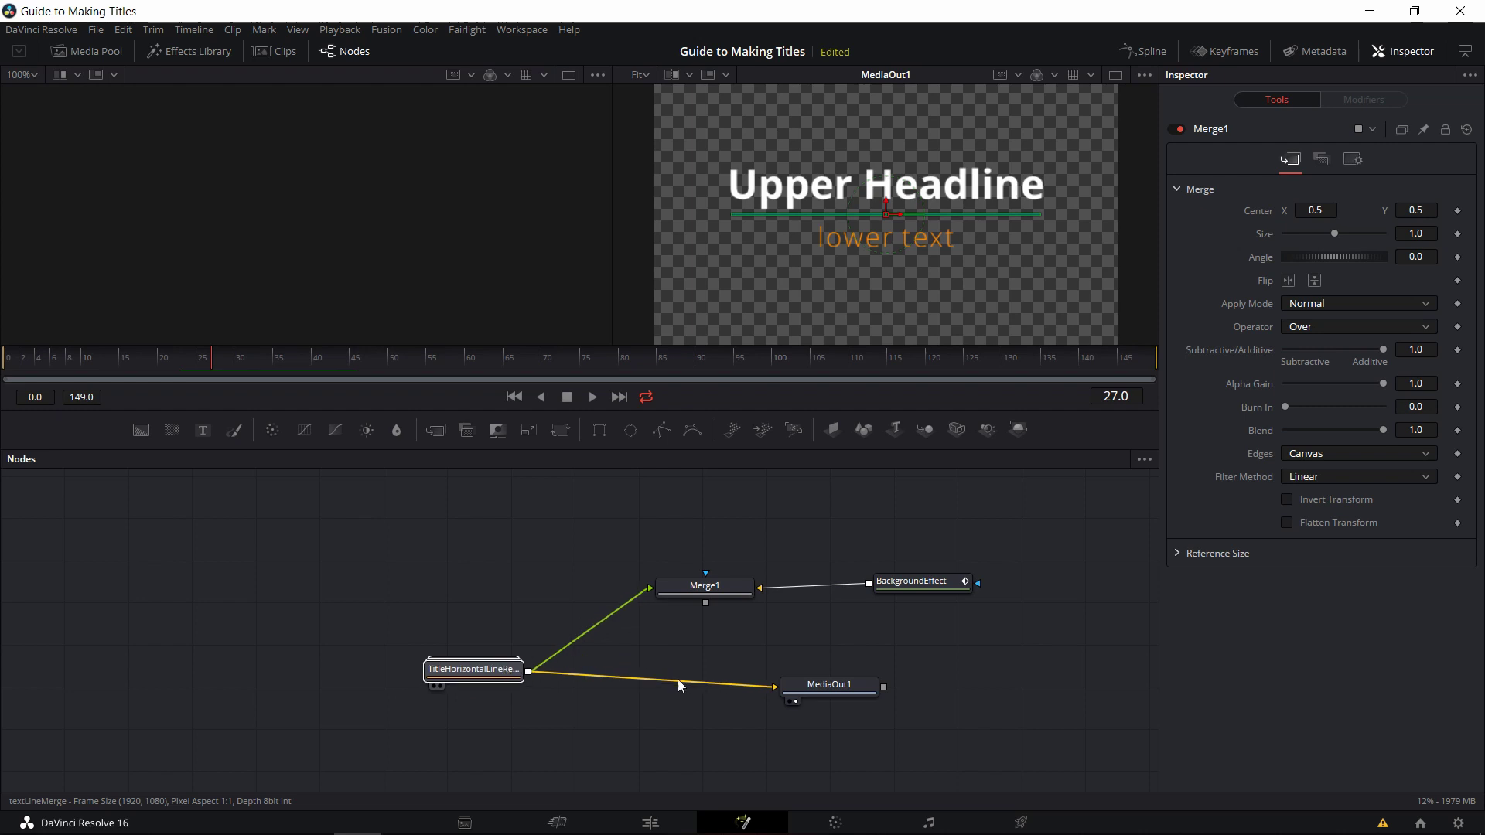
left_click_drag(733, 684, 588, 683)
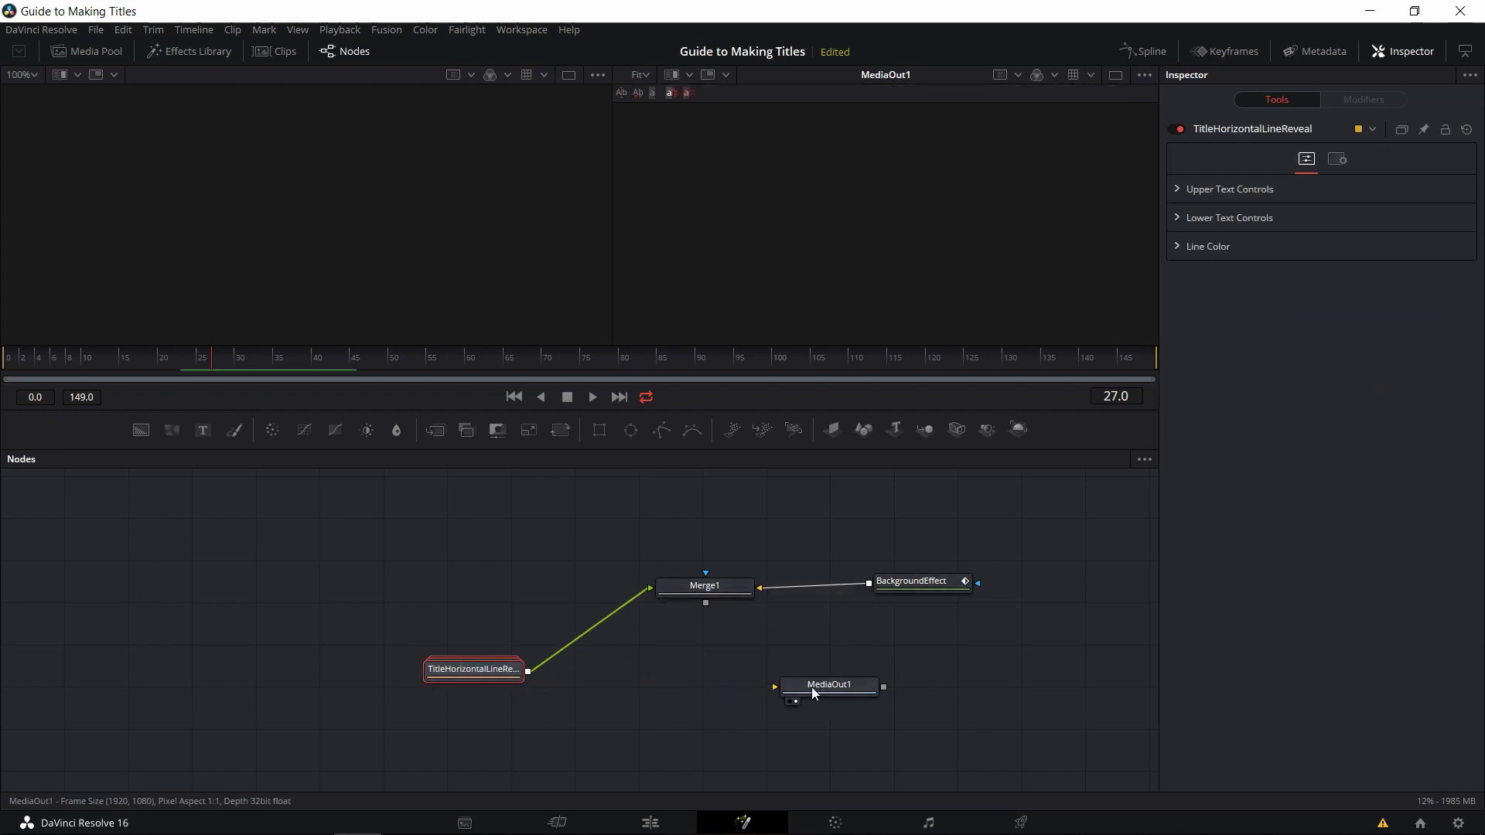
left_click_drag(707, 603, 804, 685)
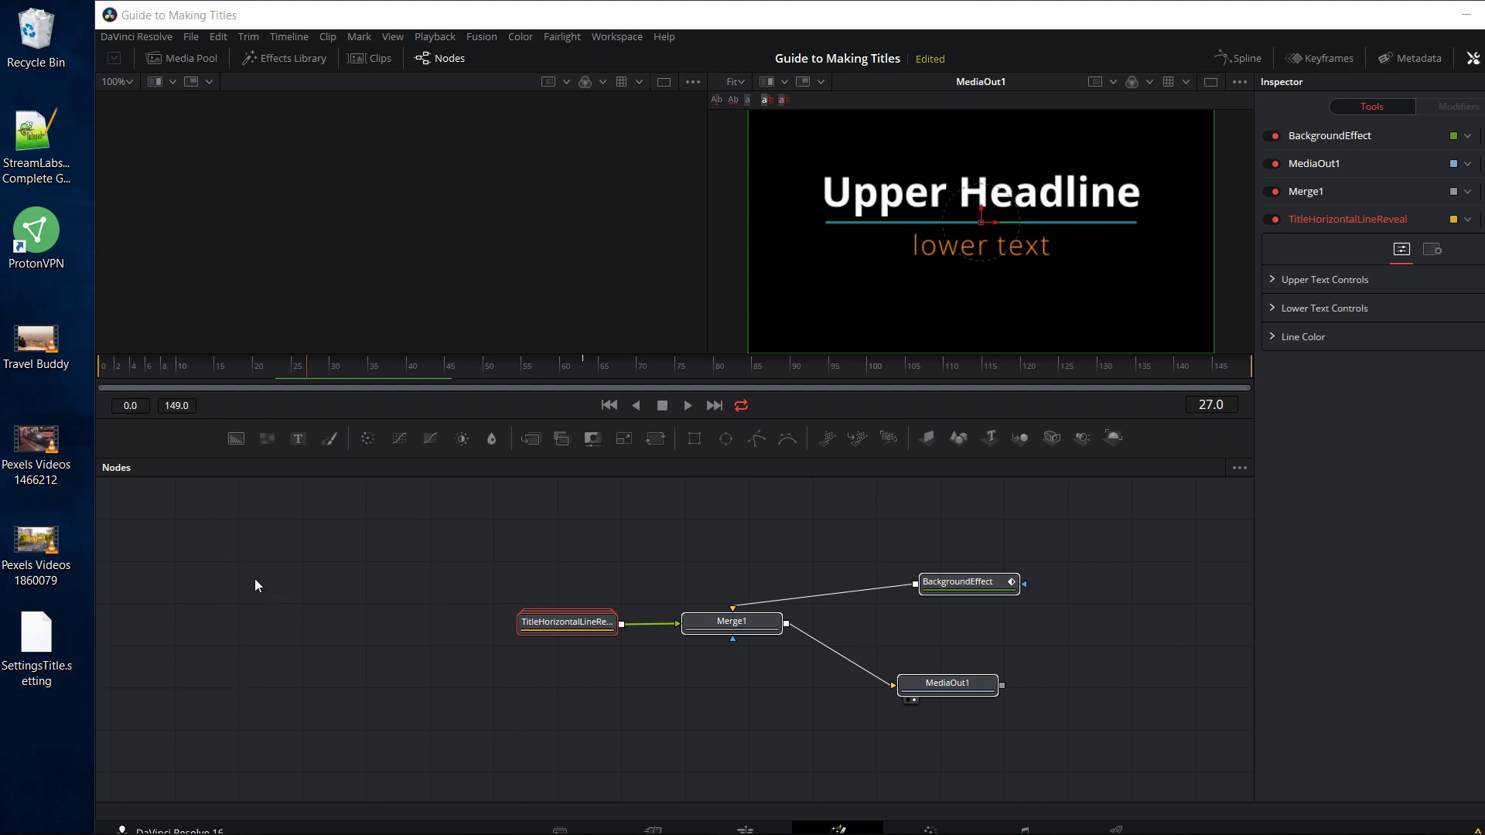
left_click_drag(251, 586, 406, 585)
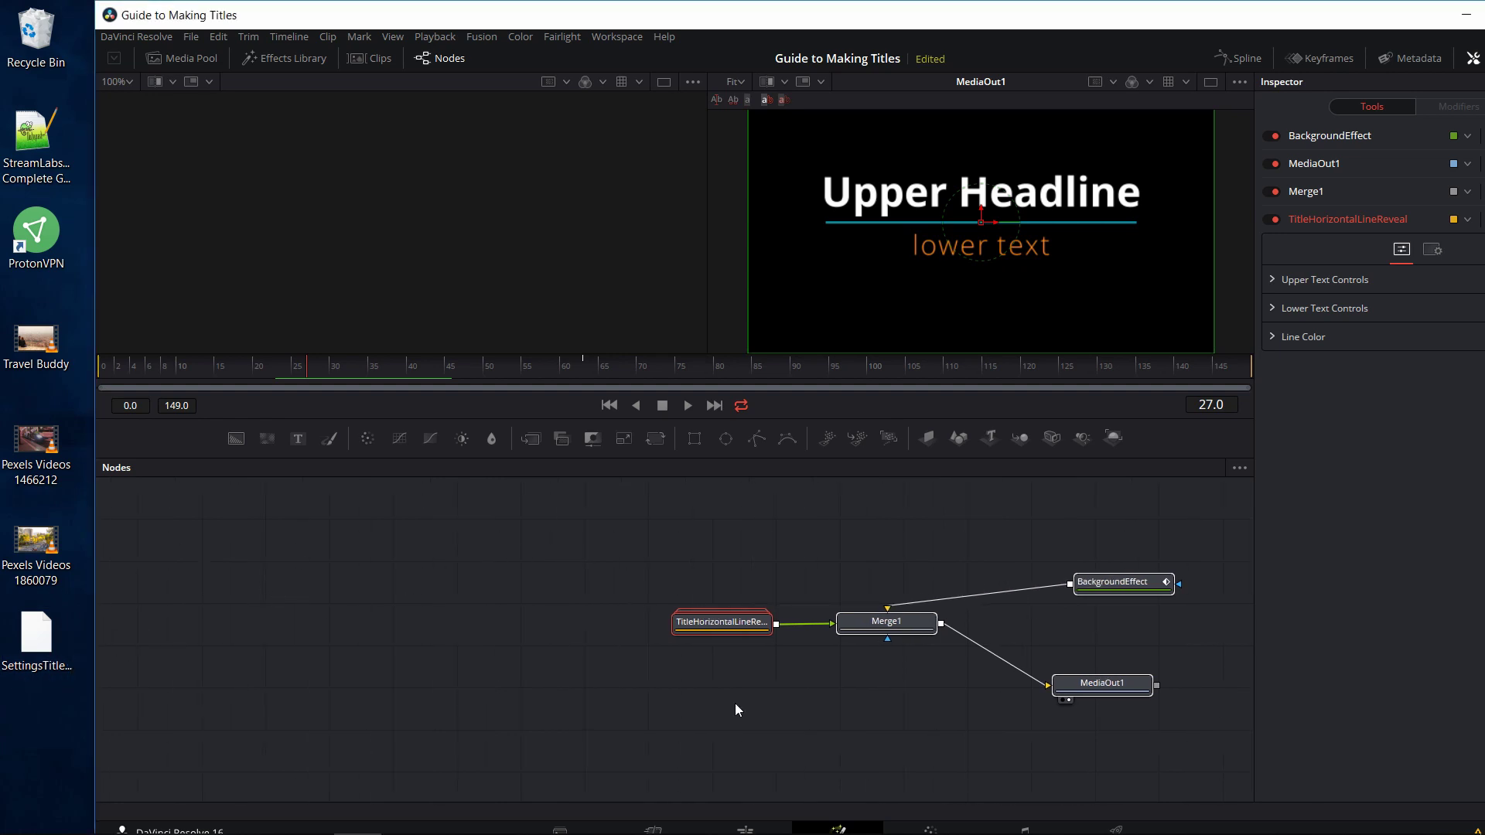
Add a Fusion Composition from the Effects toolbox above TestSettingTitle, then delete the TestSettingTitle clip.
left_click(744, 830)
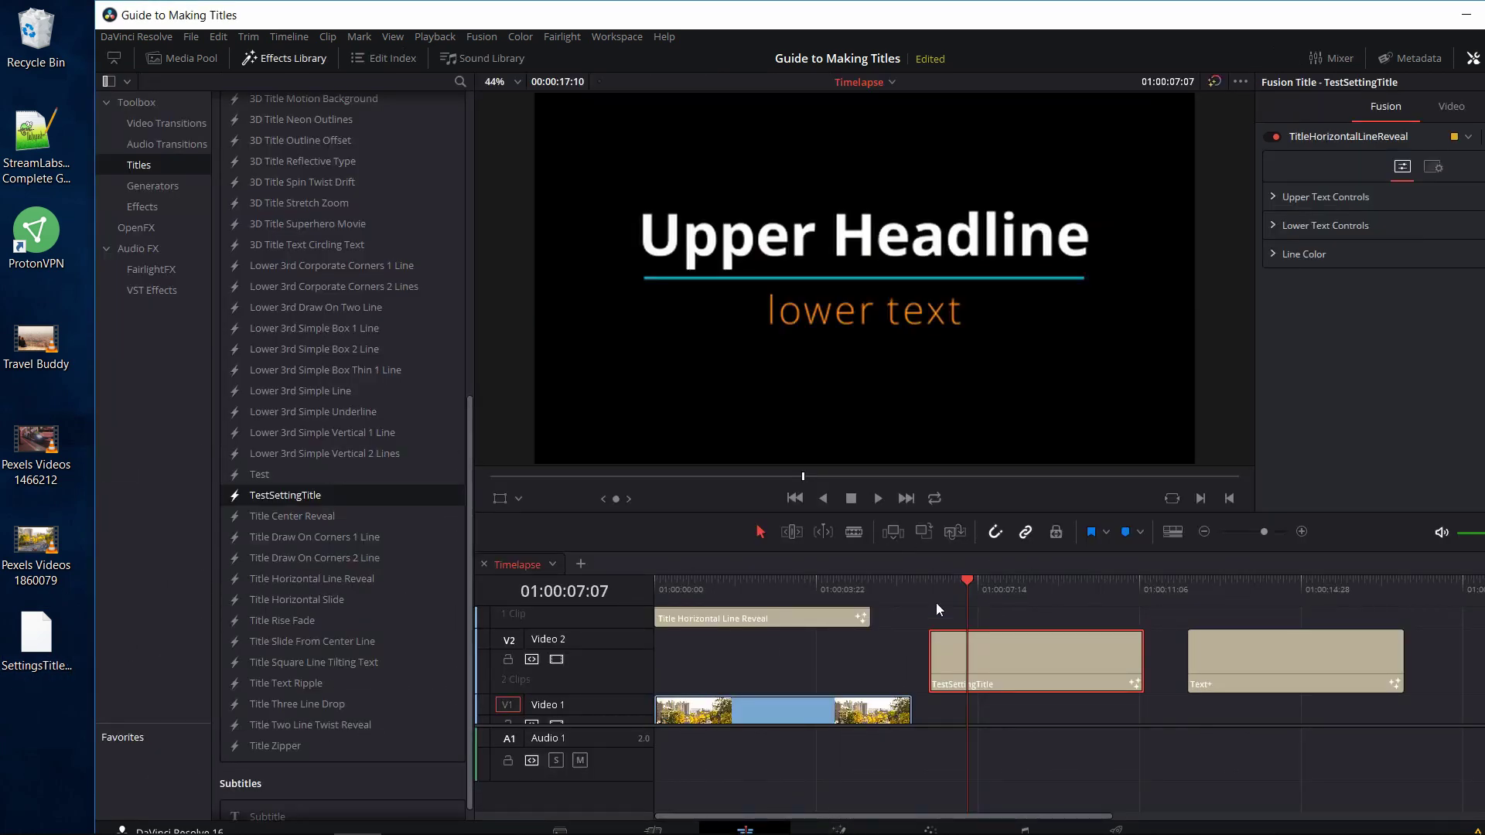
left_click(152, 192)
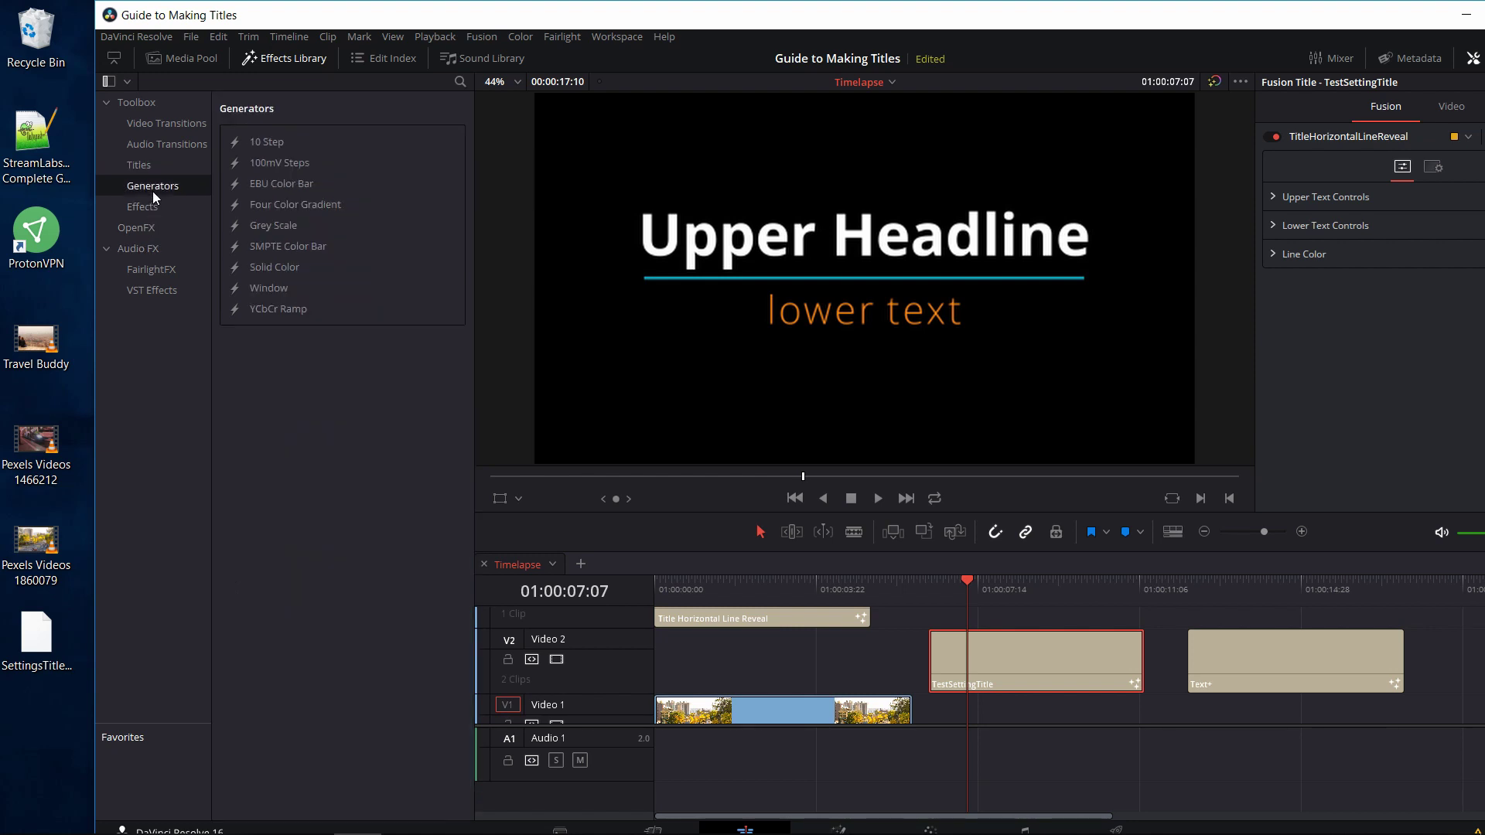
left_click(156, 207)
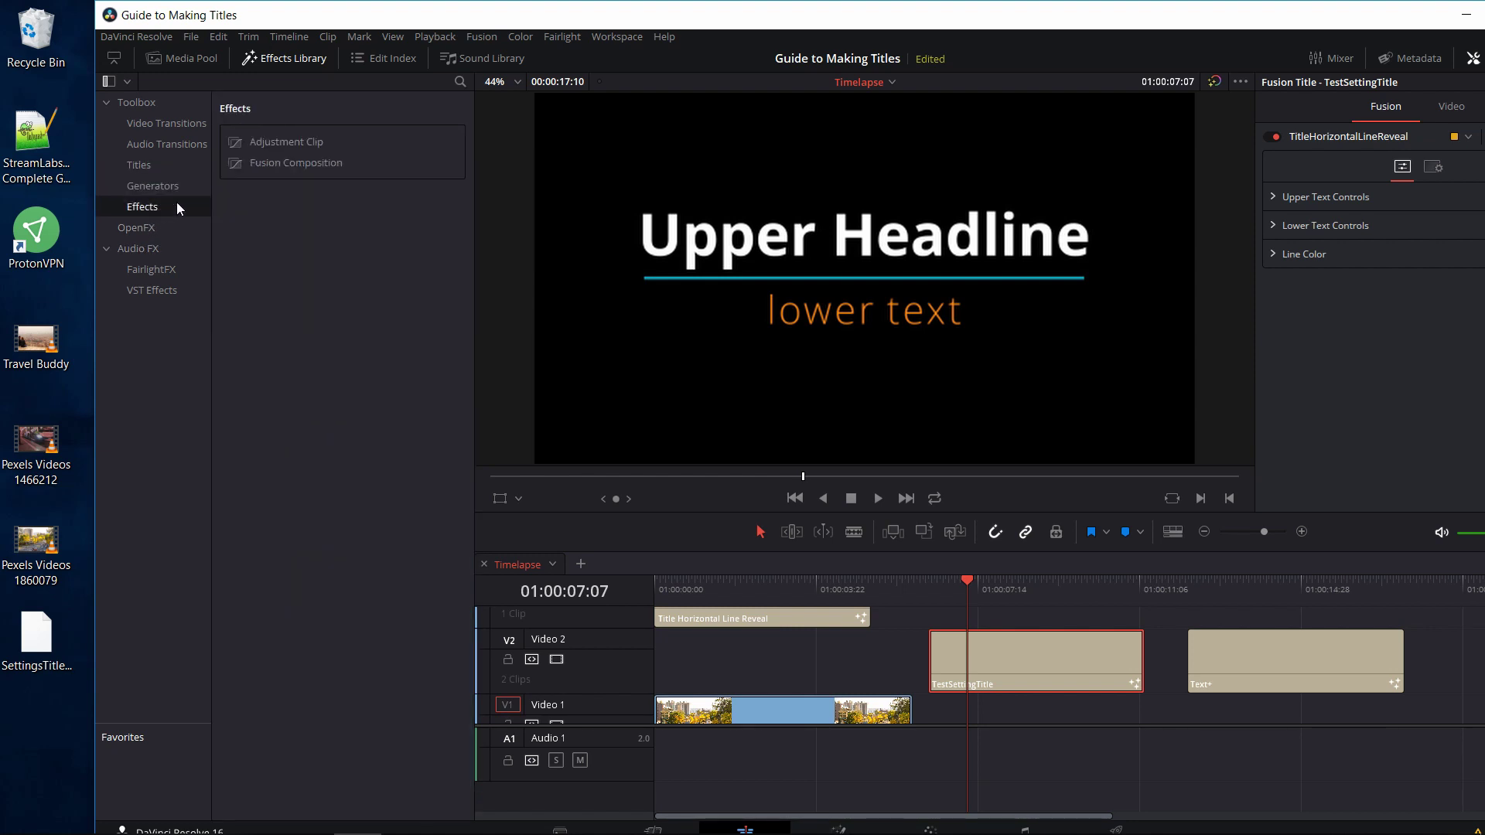
left_click_drag(289, 165, 936, 629)
left_click(1017, 695)
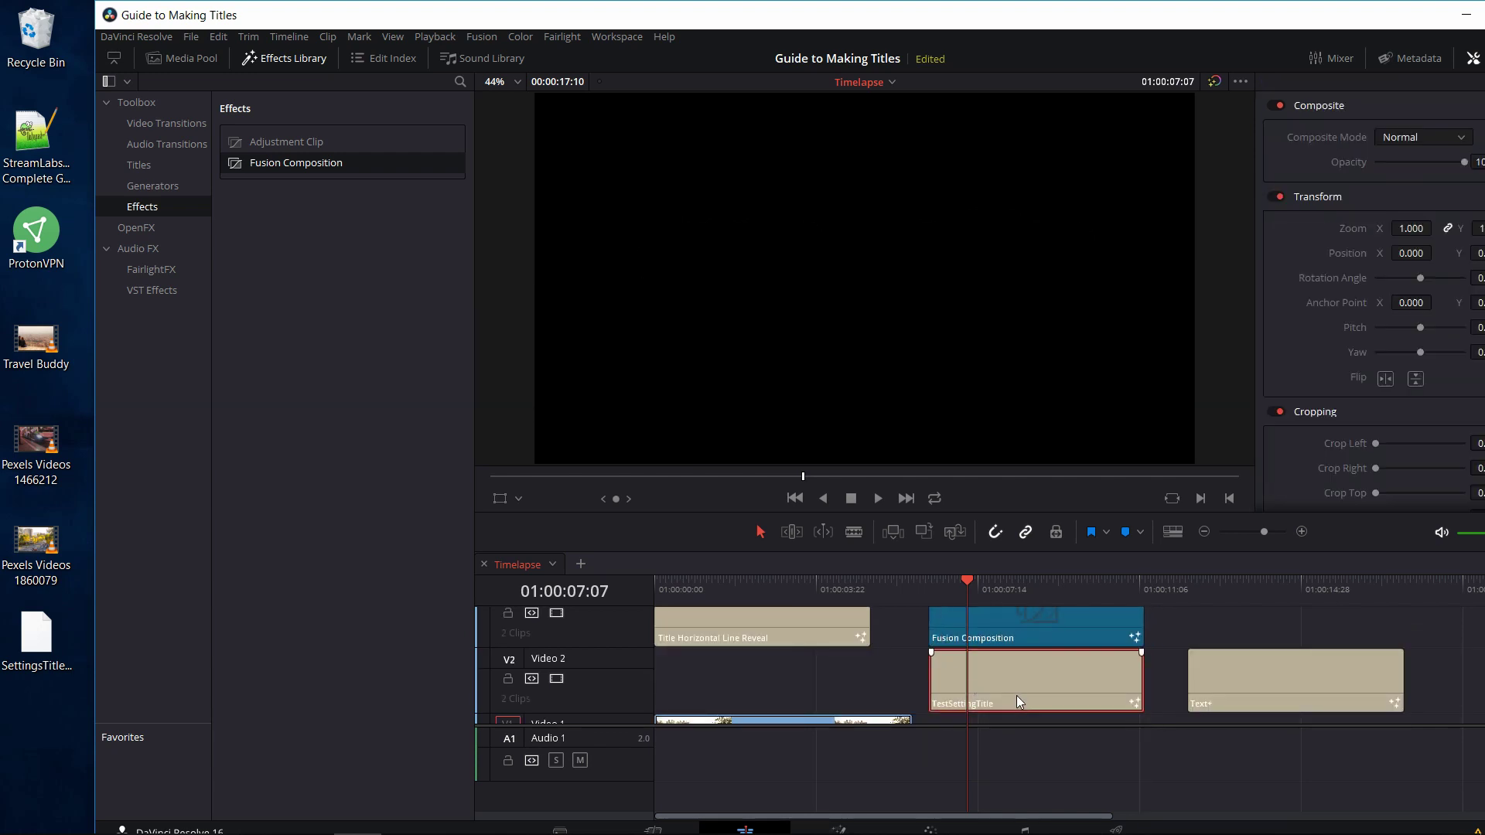
key("Delete")
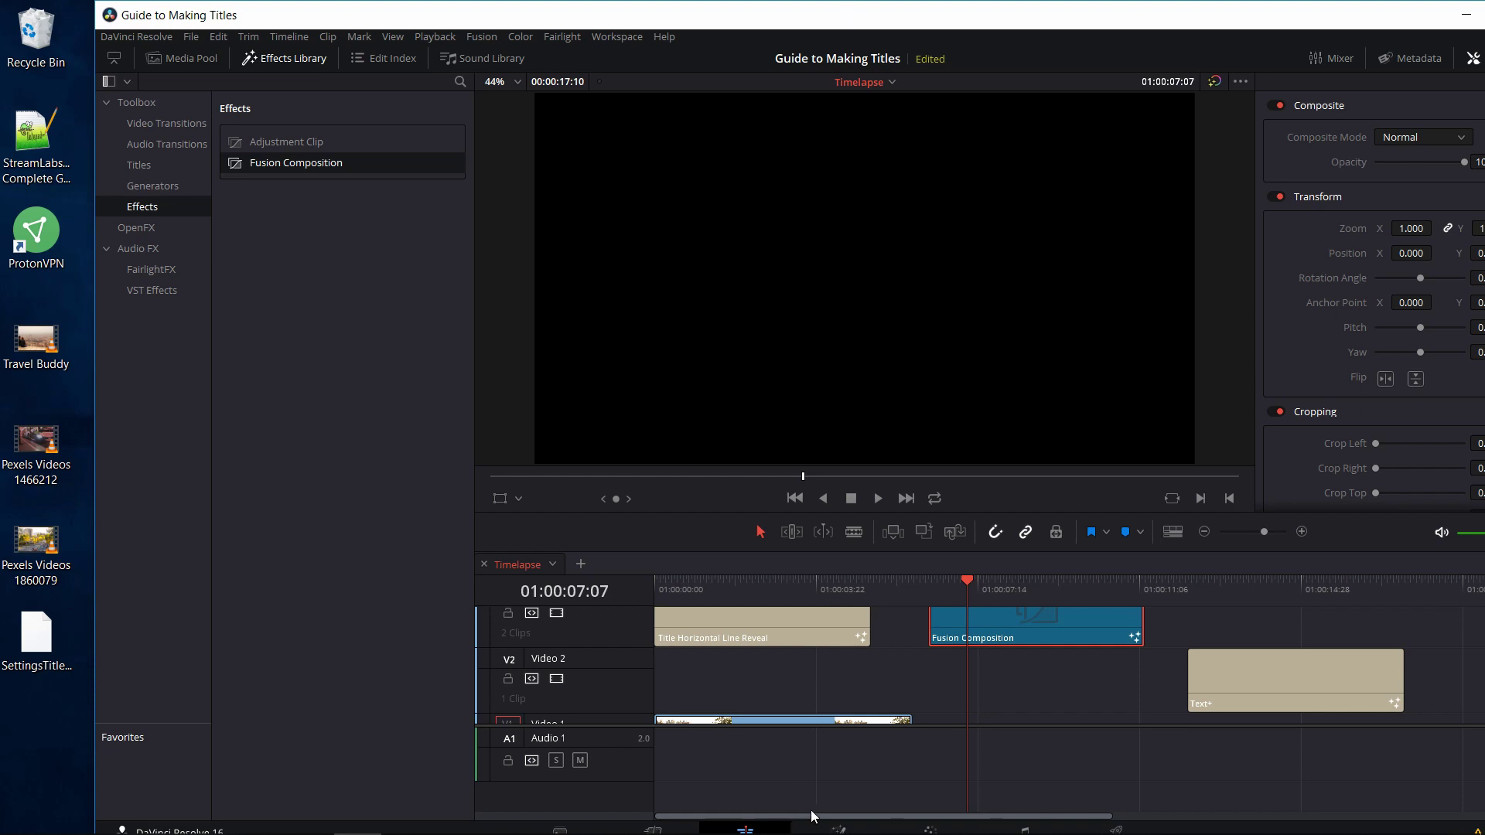
Import SettingsTitle.setting into the Fusion Composition's node graph and move MediaOut1 clear of the new nodes.
left_click(842, 829)
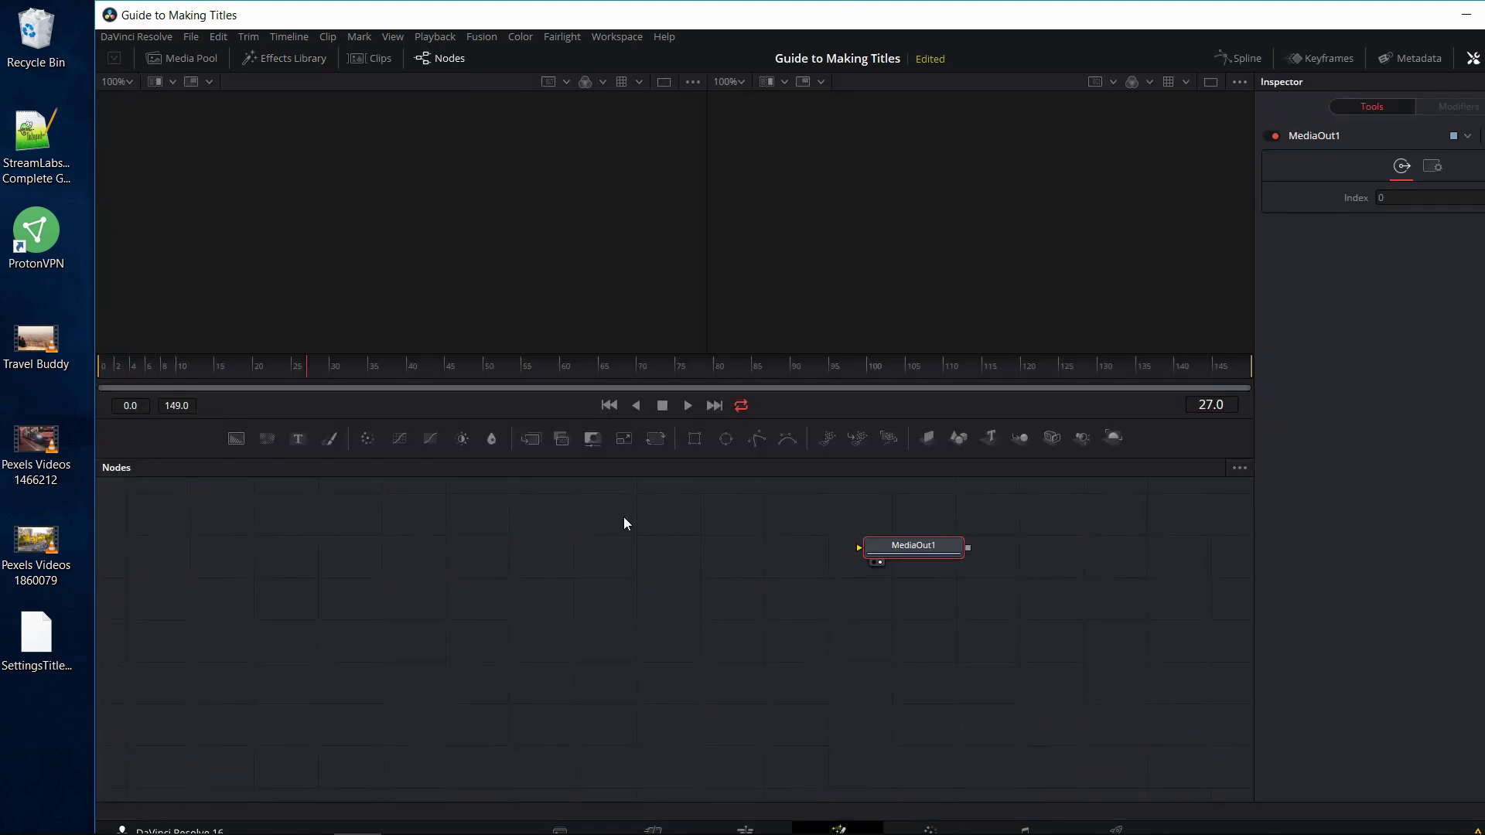
left_click_drag(48, 653, 499, 555)
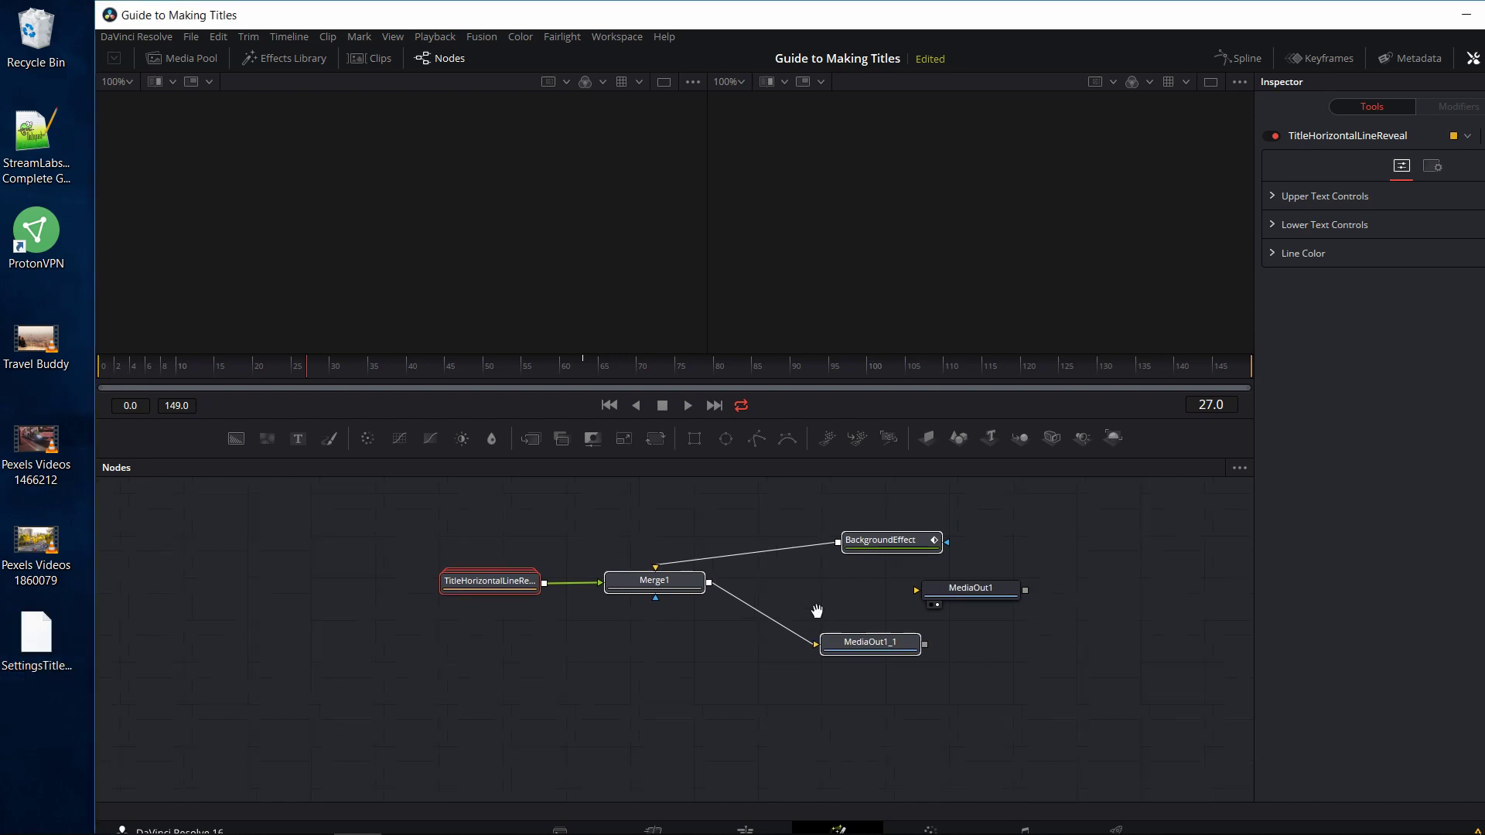
left_click_drag(736, 640, 600, 693)
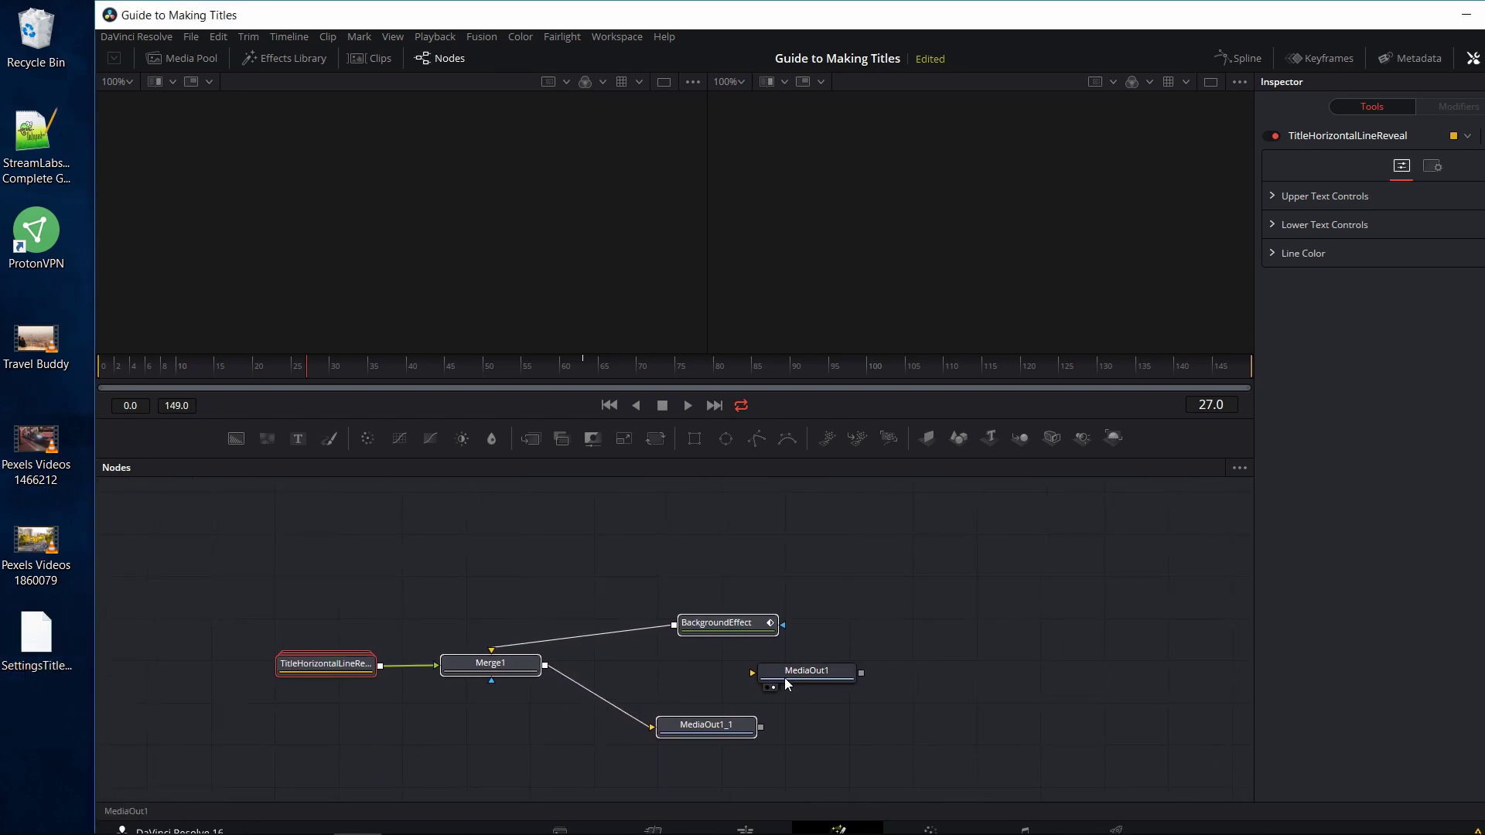
left_click_drag(792, 677, 898, 661)
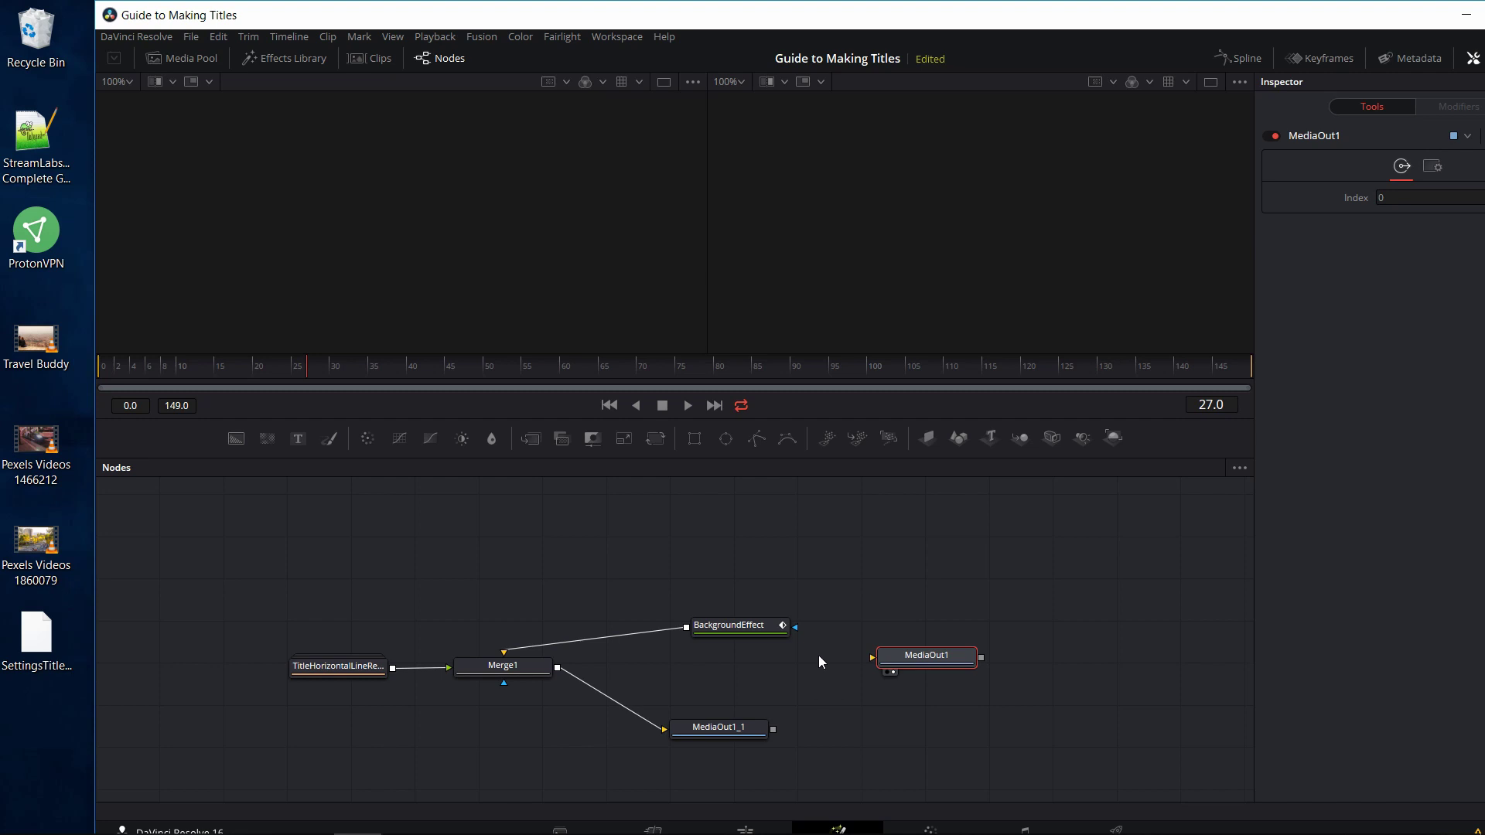
Delete the duplicate MediaOut1_1 node and connect Merge1's output to MediaOut1.
left_click(742, 727)
key("Delete")
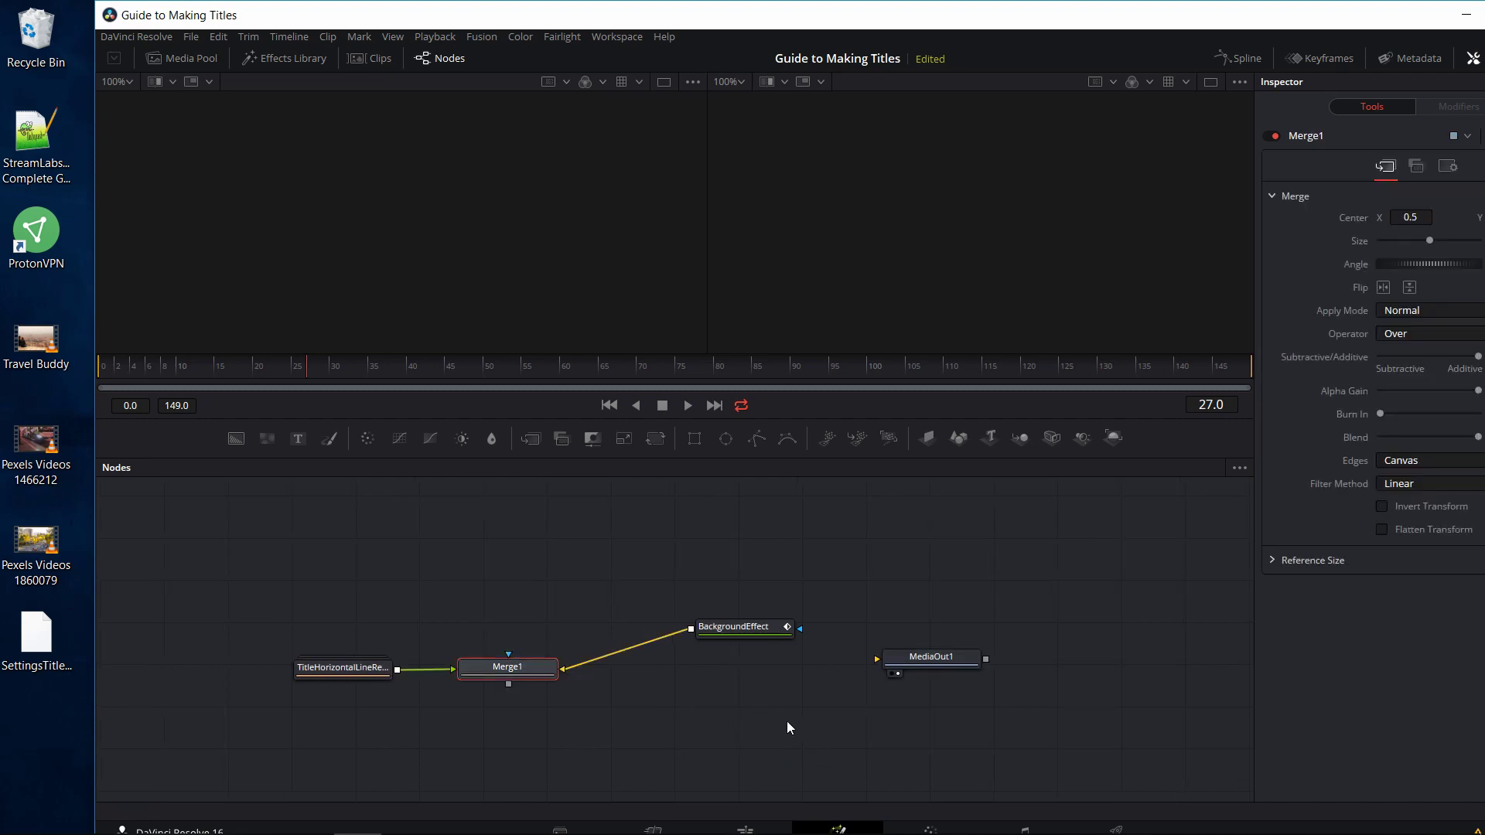
left_click_drag(523, 686, 895, 663)
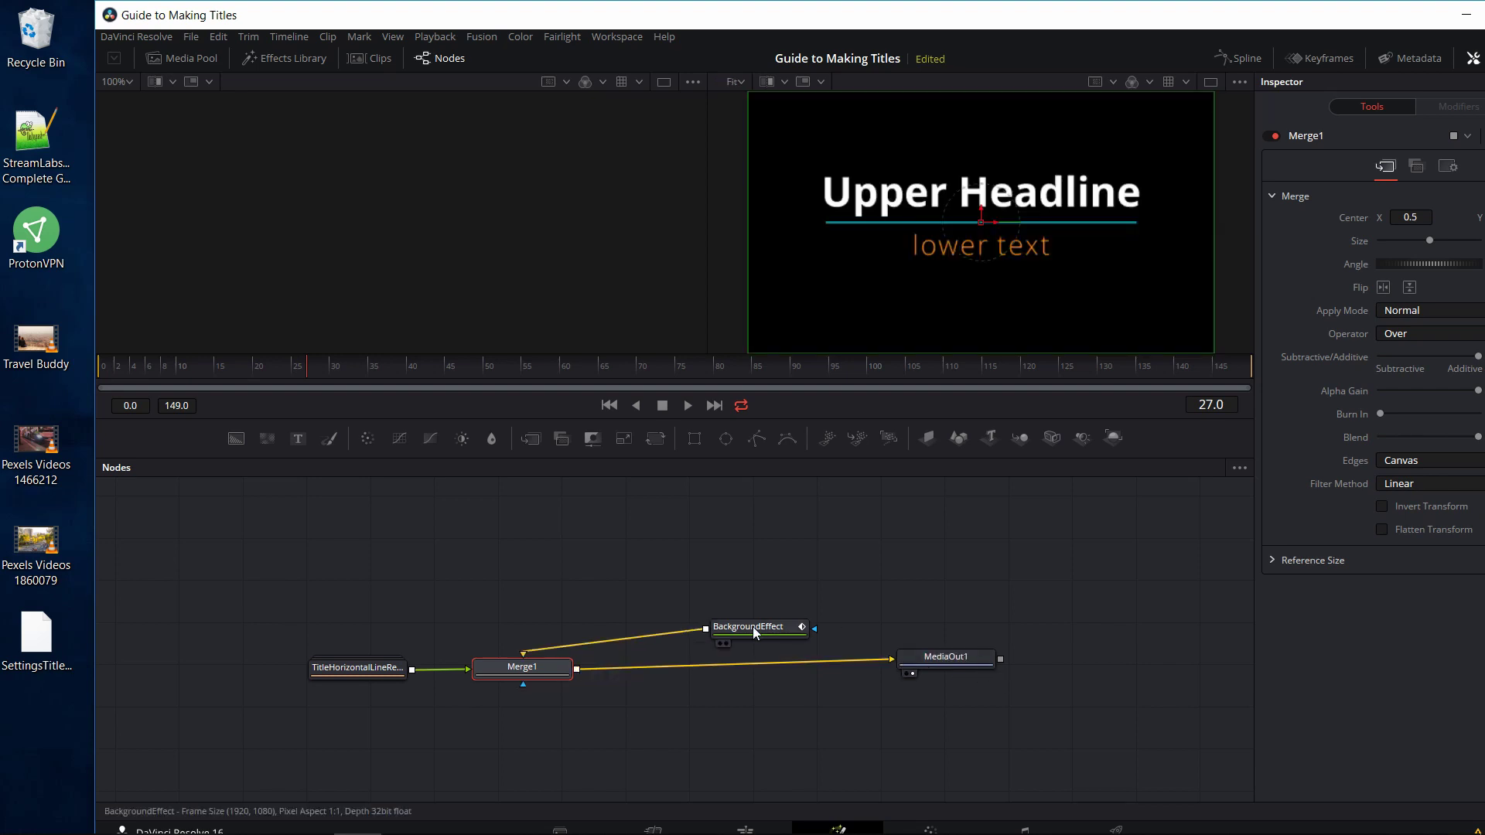
Move BackgroundEffect up and left, select TitleHorizontalLineReveal, and maximize the Resolve window.
left_click_drag(753, 626, 663, 609)
left_click(345, 665)
double_click(491, 22)
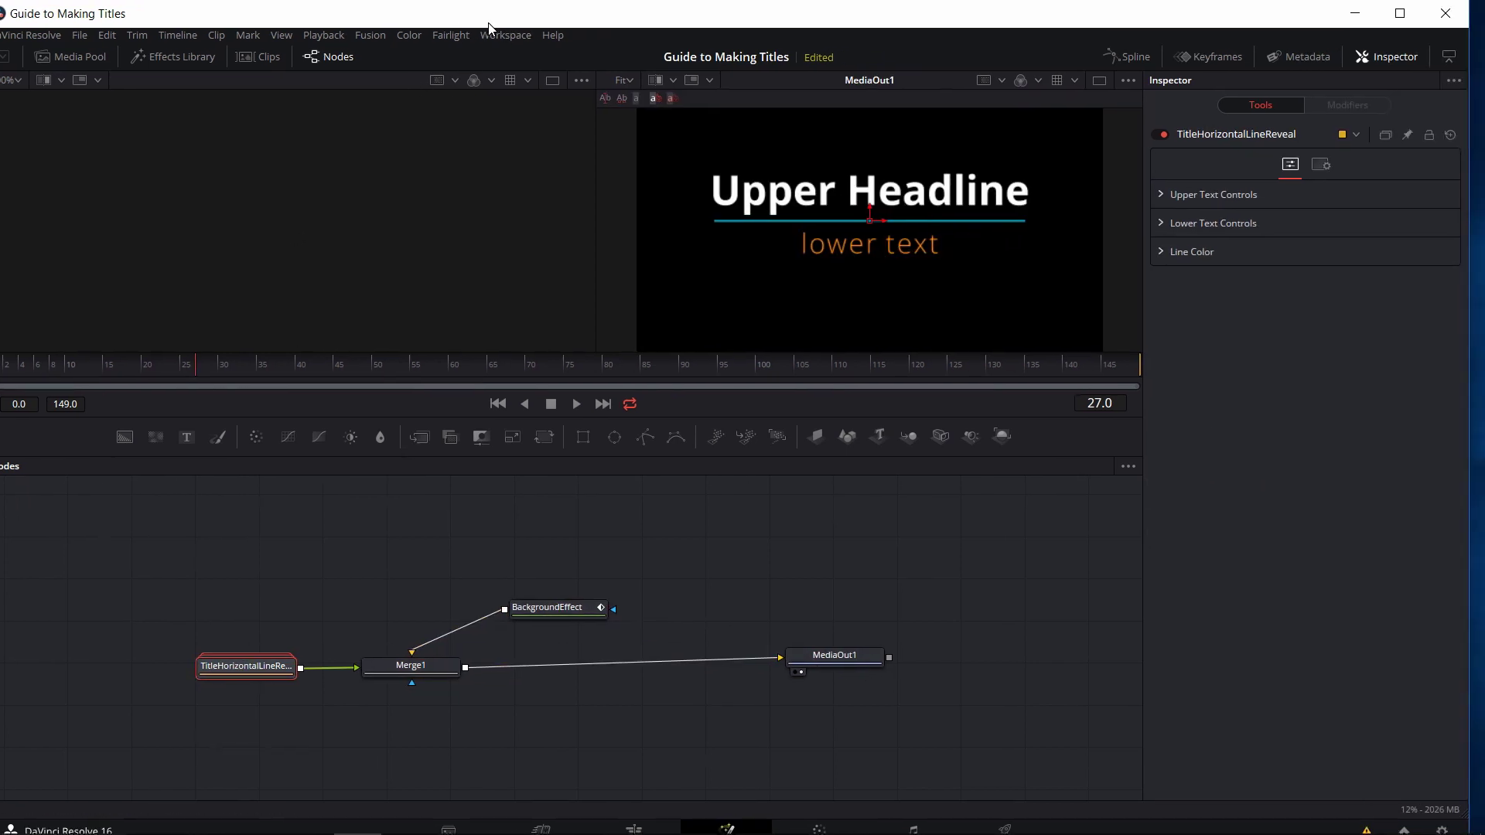